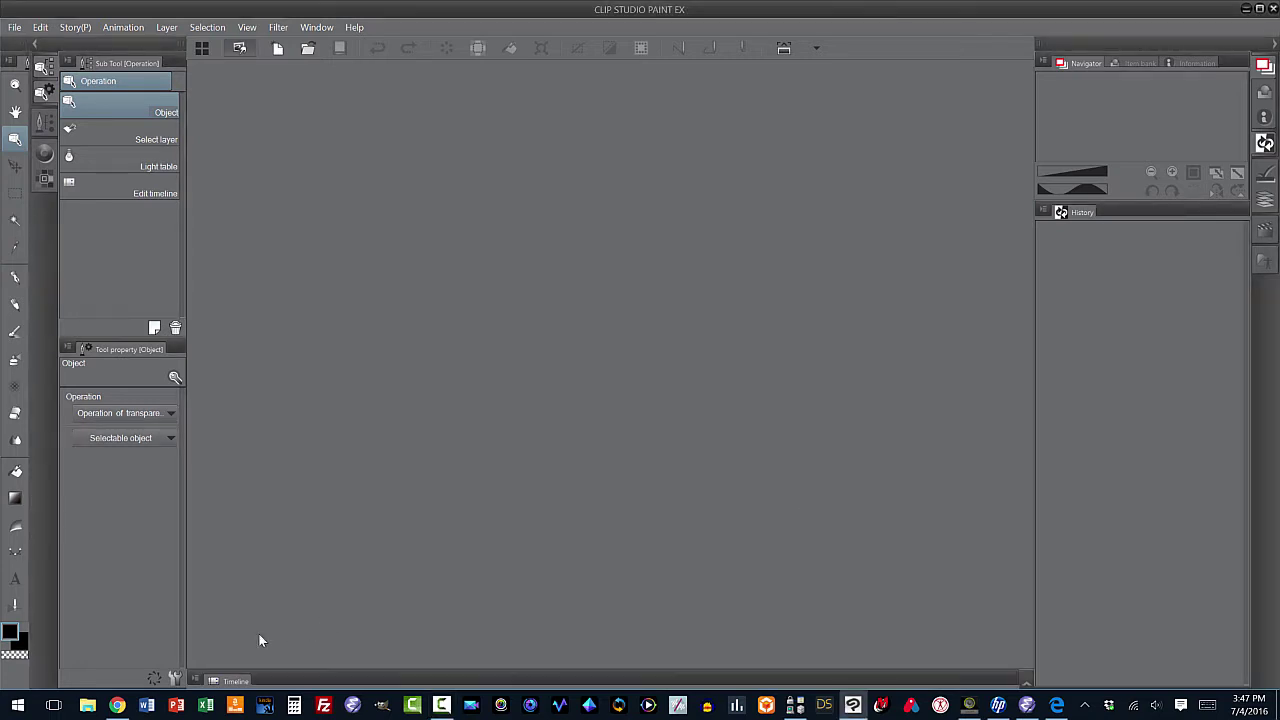
- View the articulated wooden hand manikin listing on Amazon, then minimize Chrome to return to Clip Studio Paint
left_click(117, 705)
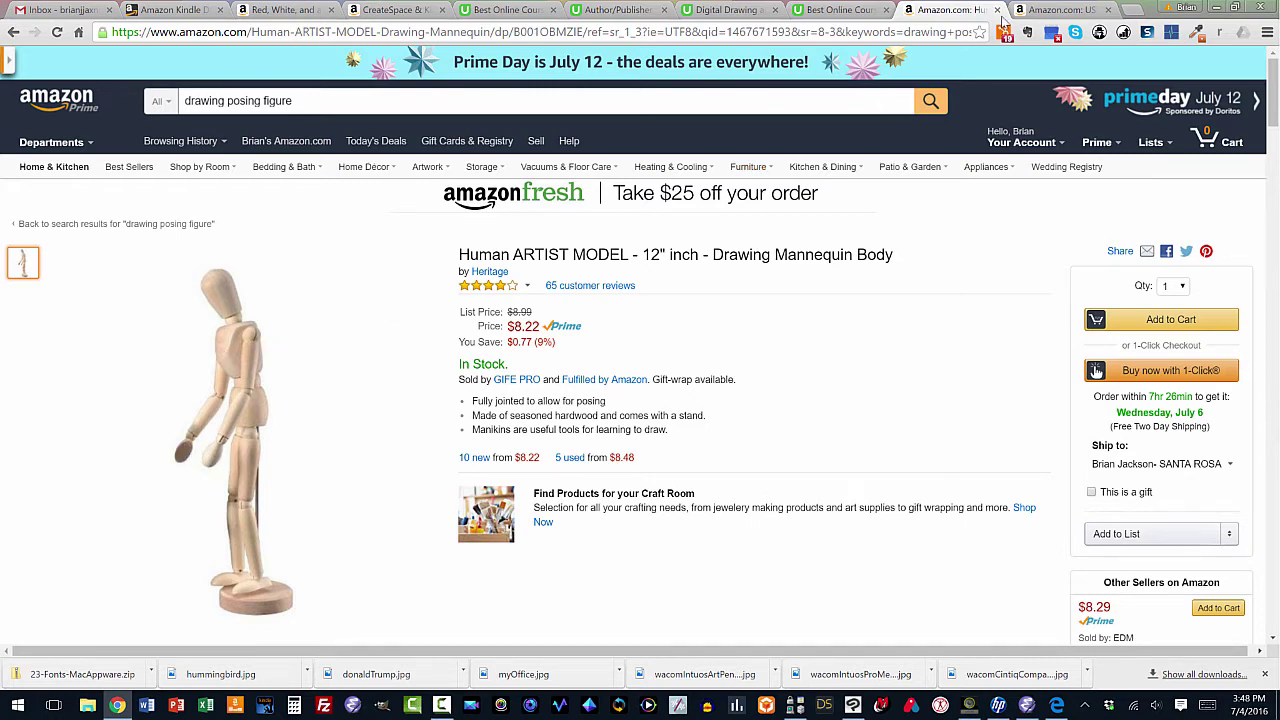
left_click(1066, 10)
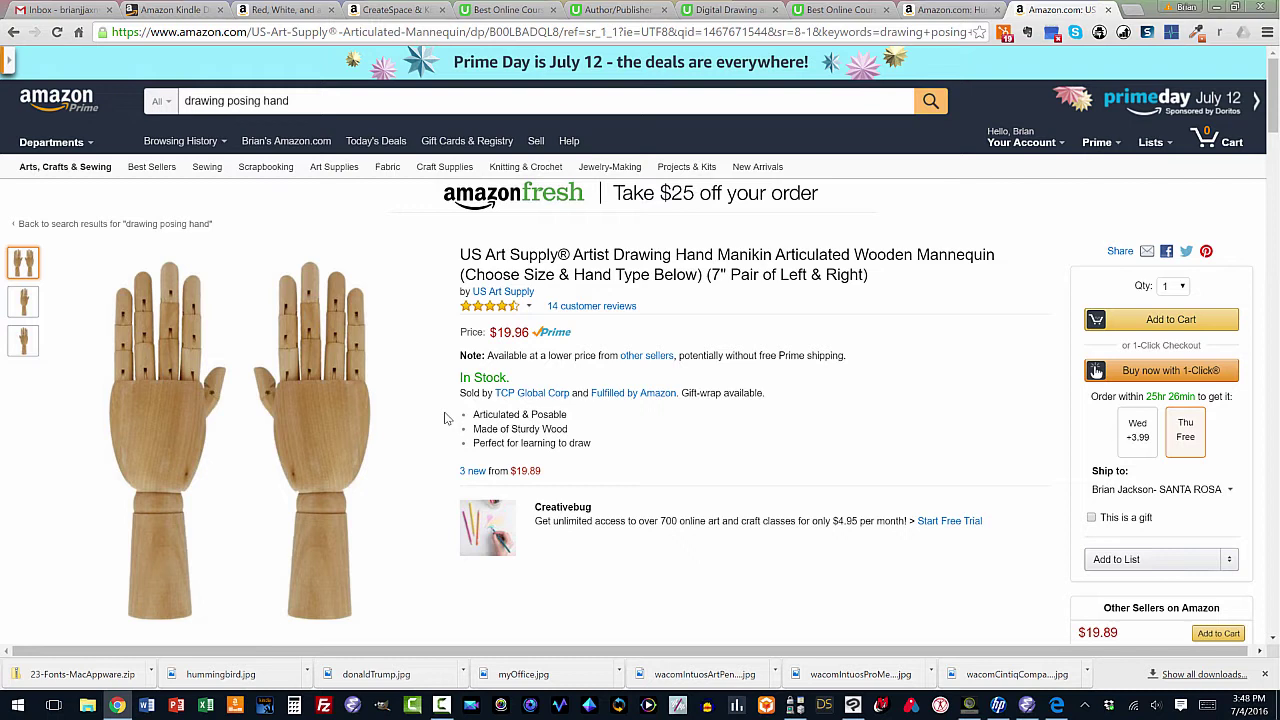
left_click(1216, 9)
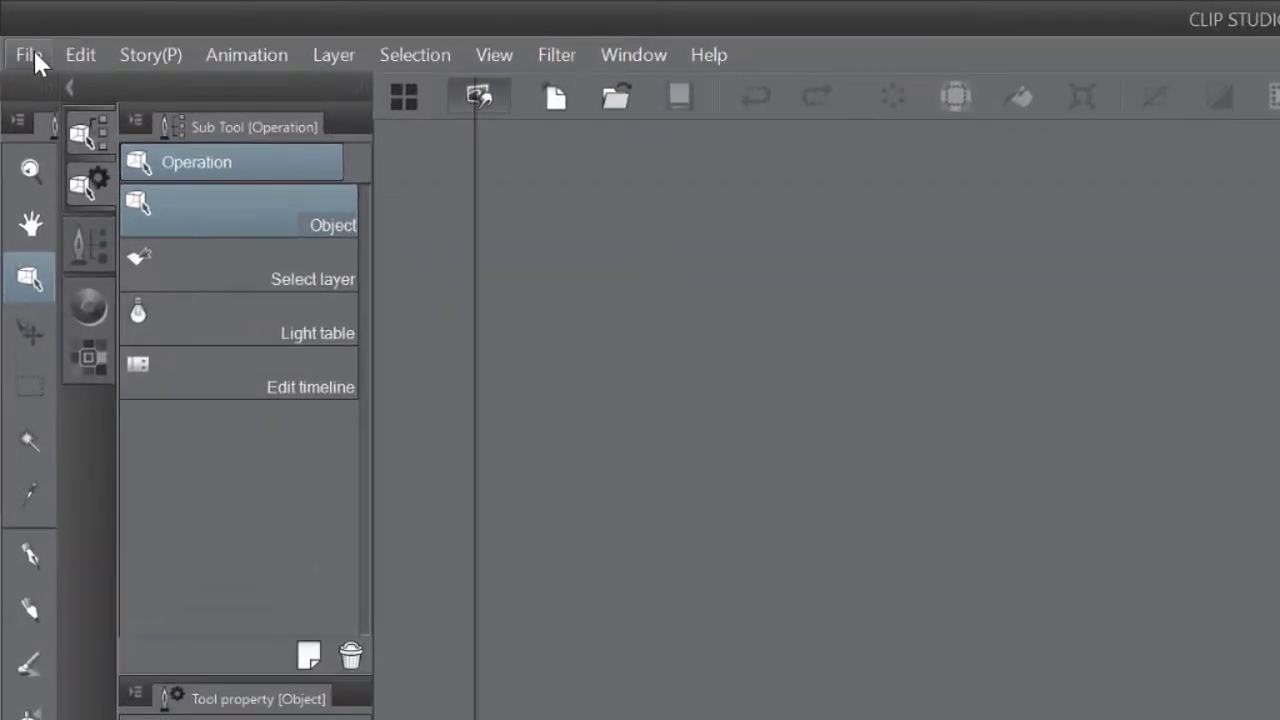
- Create a new 800 x 600 px, 600 dpi canvas and fit it to the window
left_click(26, 54)
left_click(52, 86)
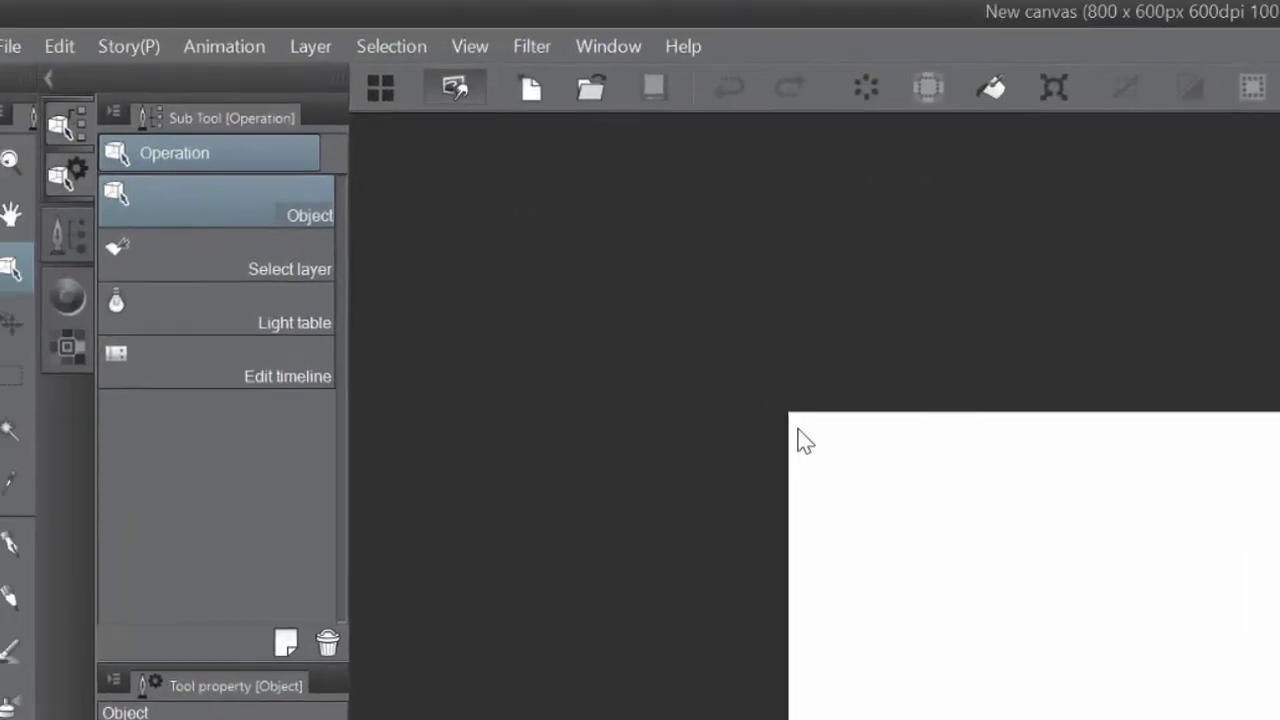
left_click(492, 56)
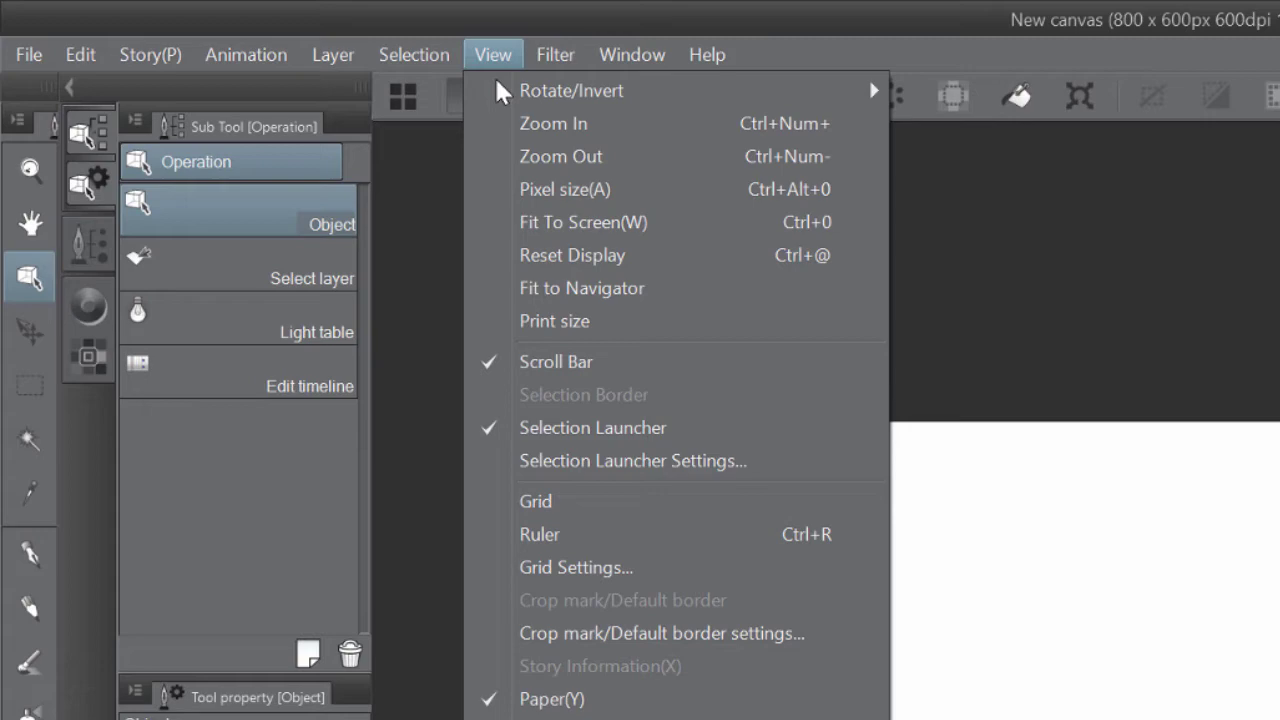
left_click(582, 288)
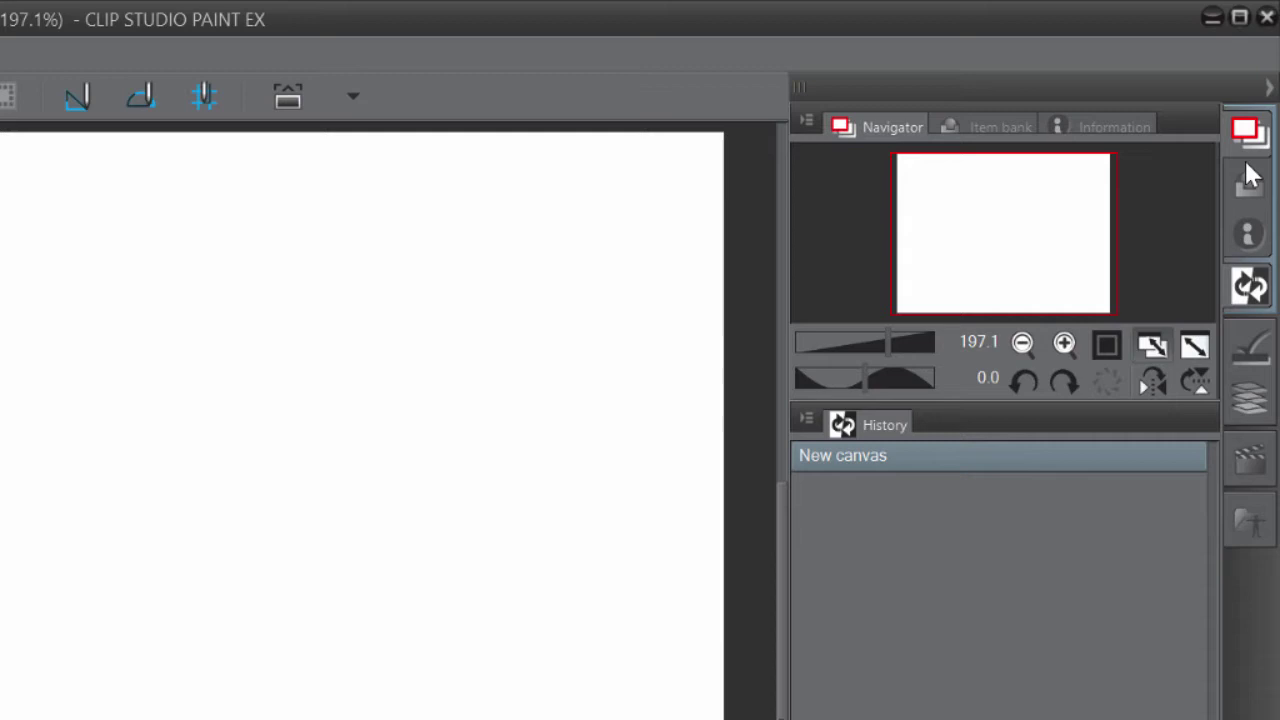
- Open the Material [3D] palette at the Body type folder showing the Male and Female drawing dolls
left_click(1250, 400)
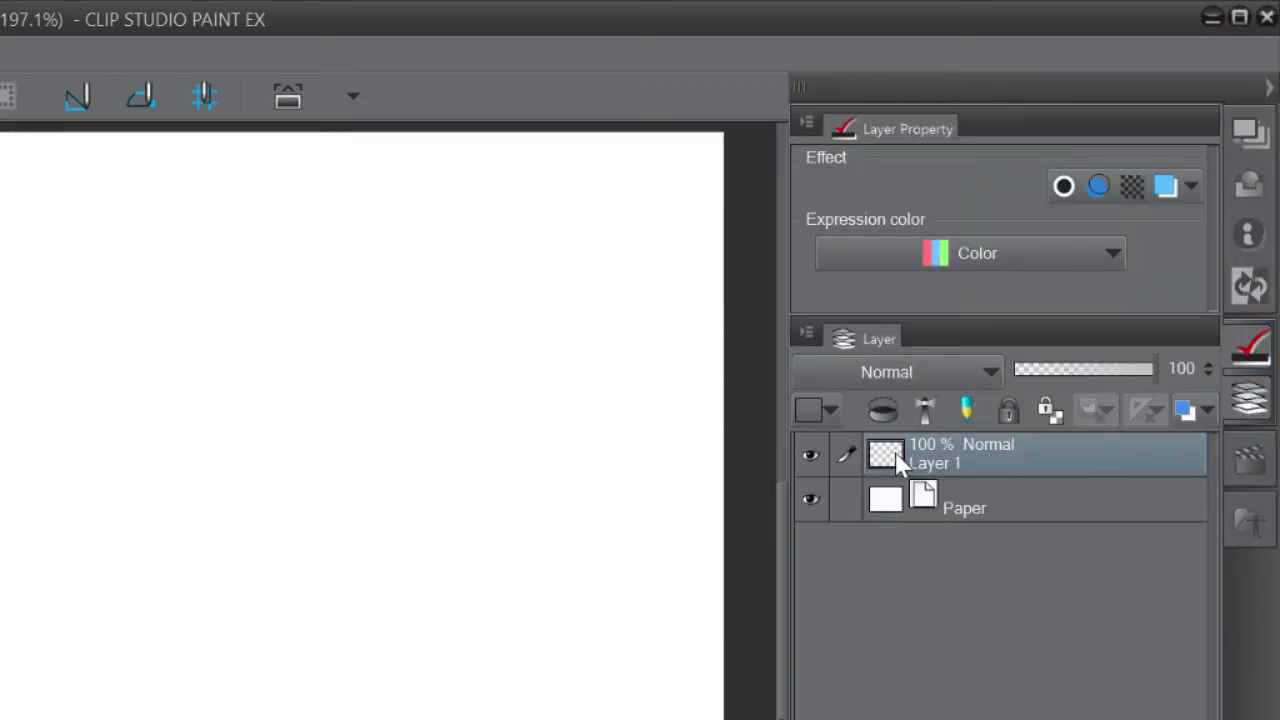
left_click(1245, 518)
left_click(1250, 520)
left_click(1250, 520)
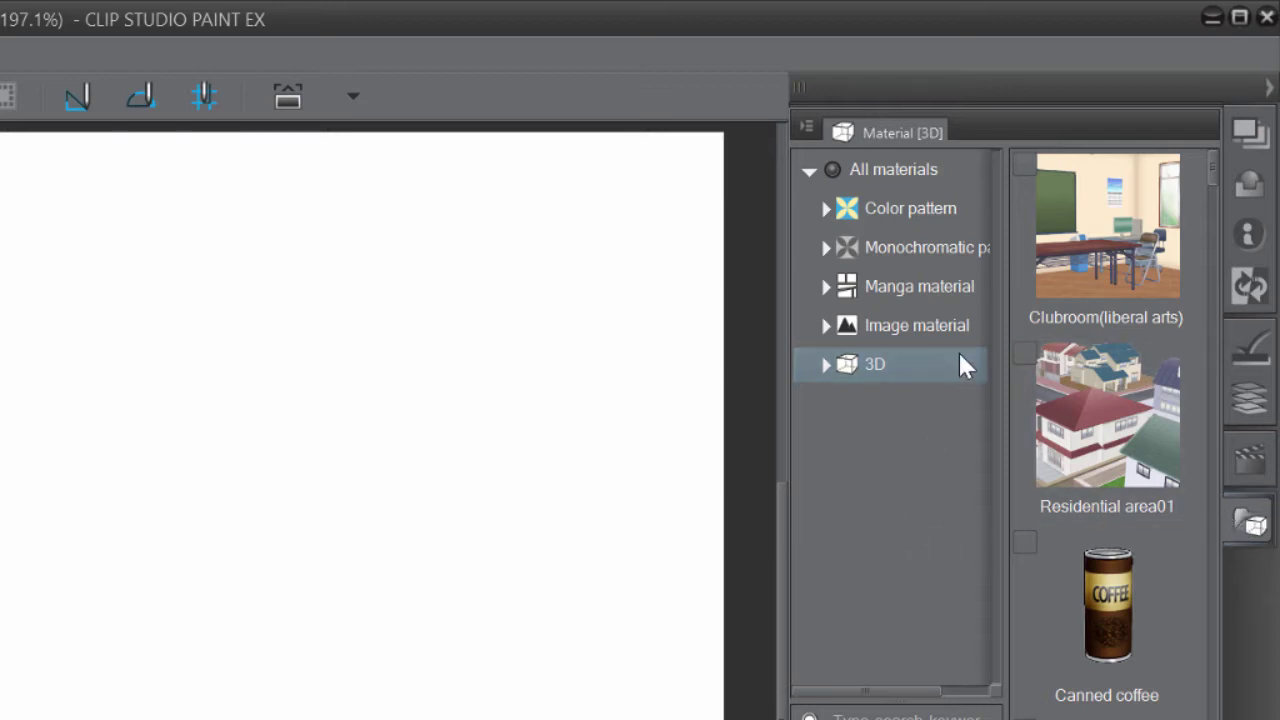
left_click(1053, 306)
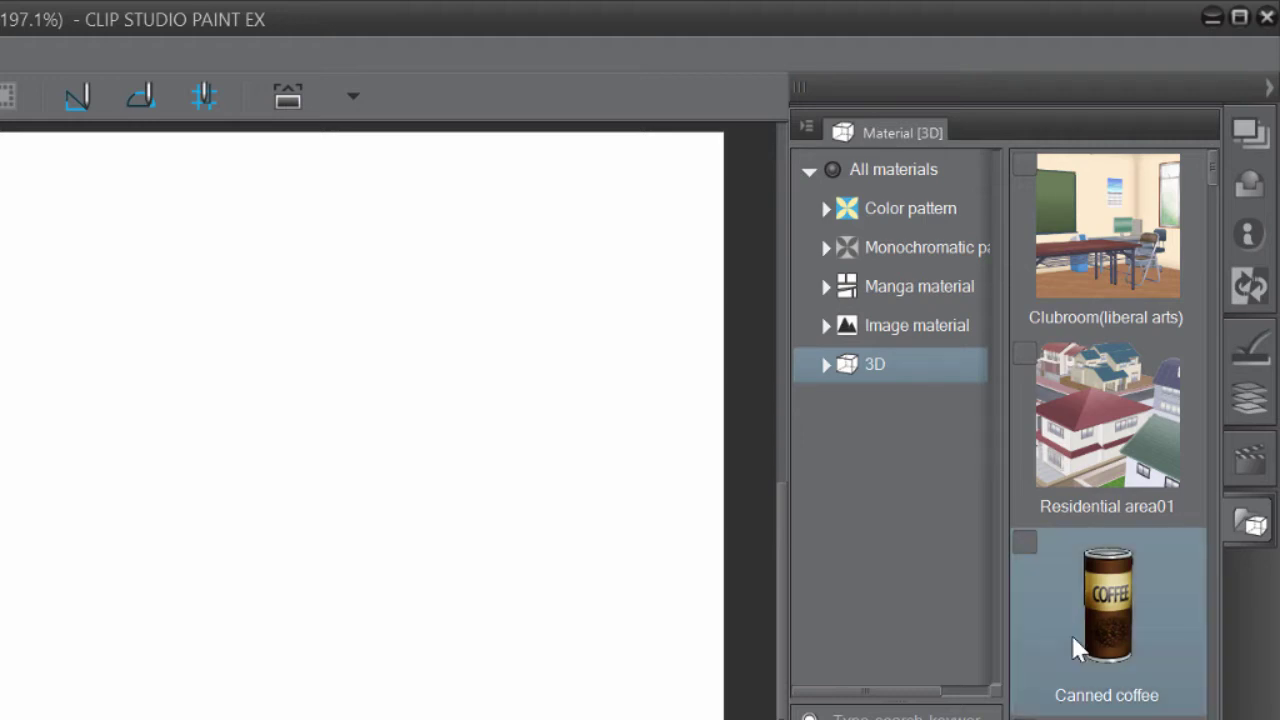
left_click(821, 360)
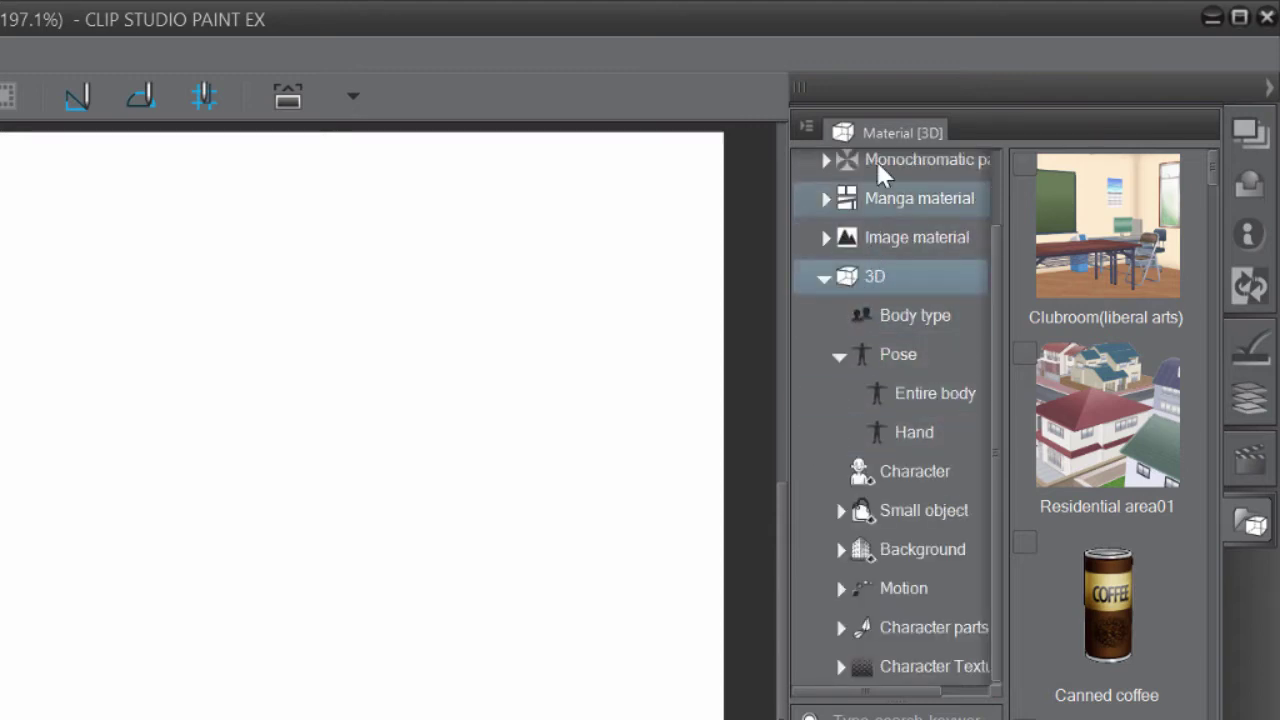
left_click(891, 315)
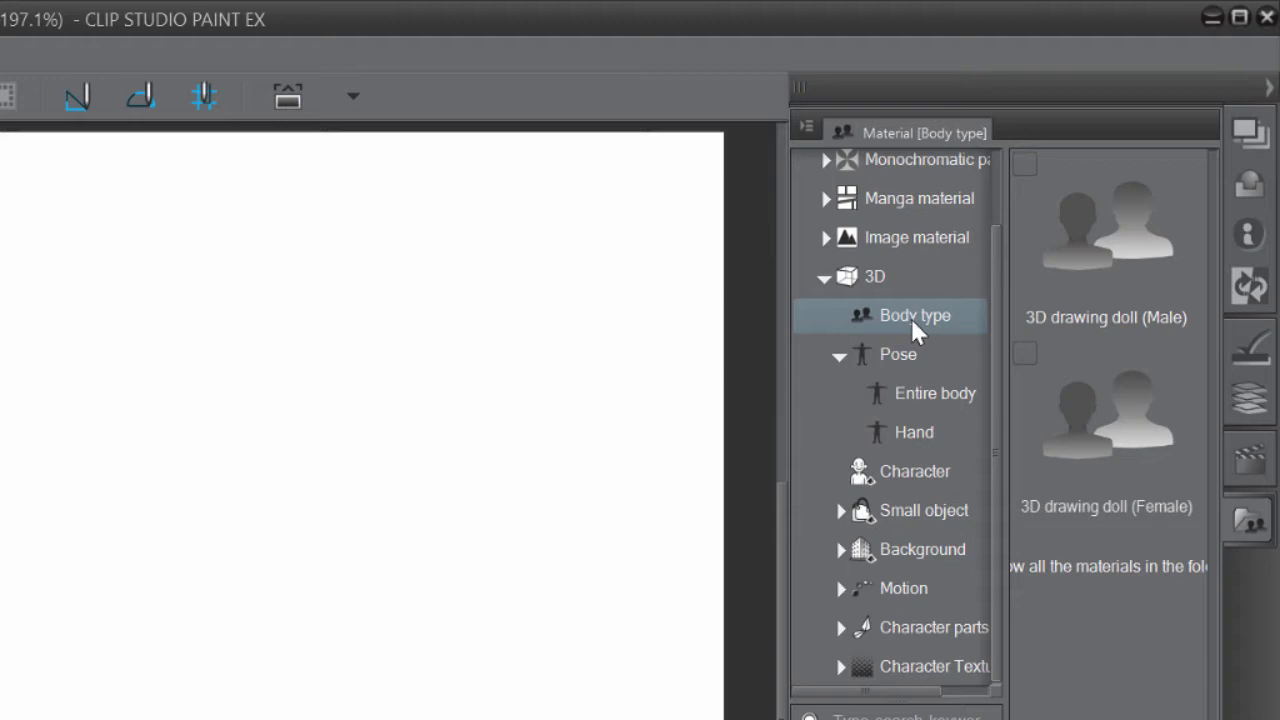
- Drag the 3D drawing doll (Female) onto the canvas so she stands in T-pose
left_click(1035, 306)
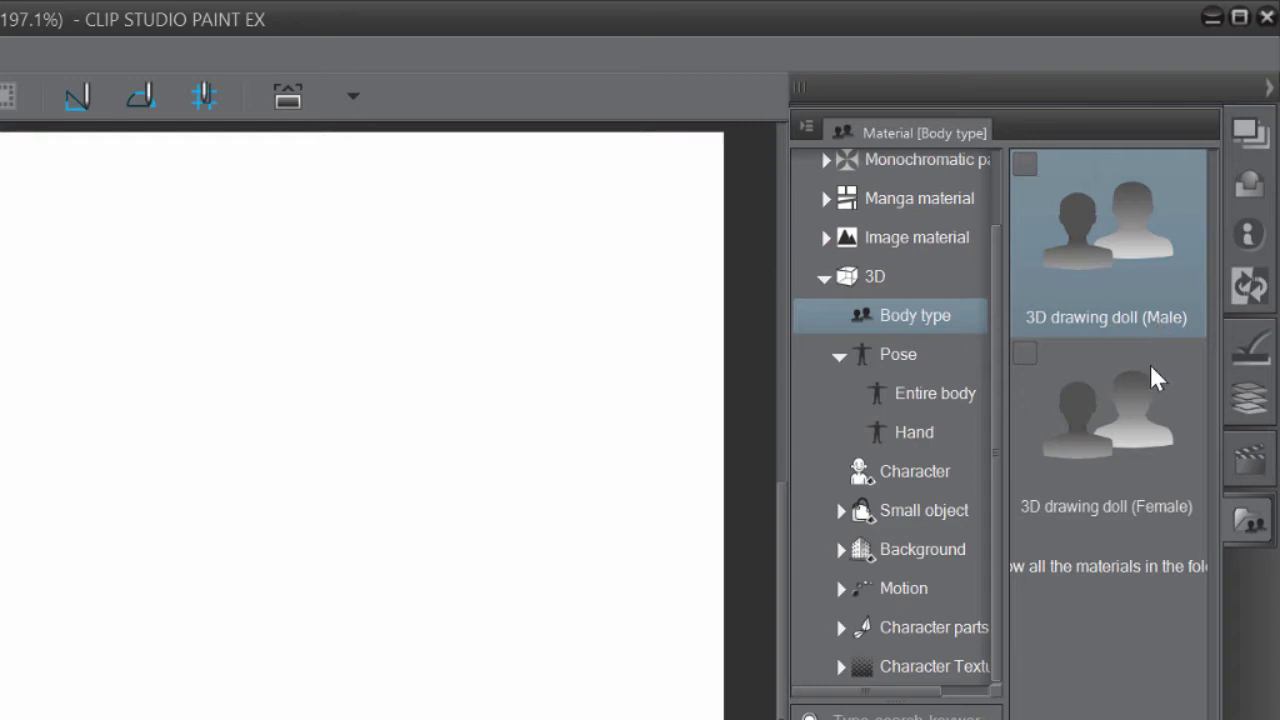
left_click(1120, 470)
left_click(1104, 417)
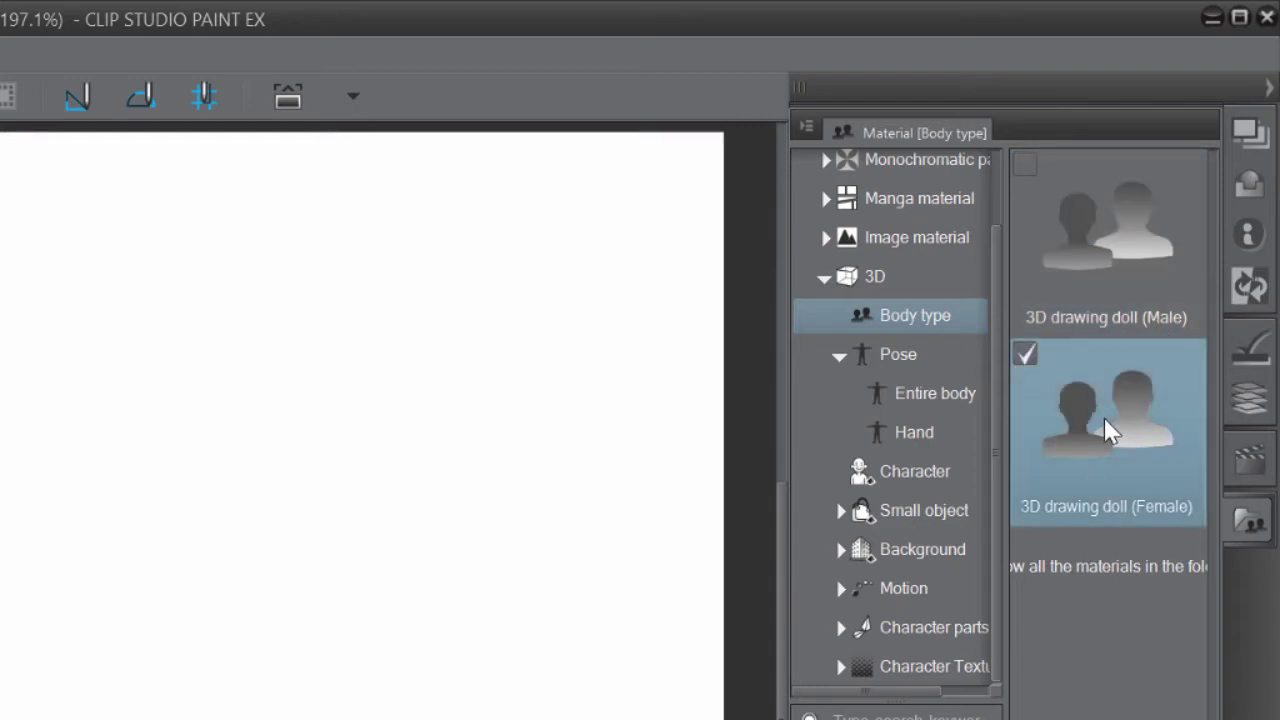
left_click_drag(1104, 417, 0, 666)
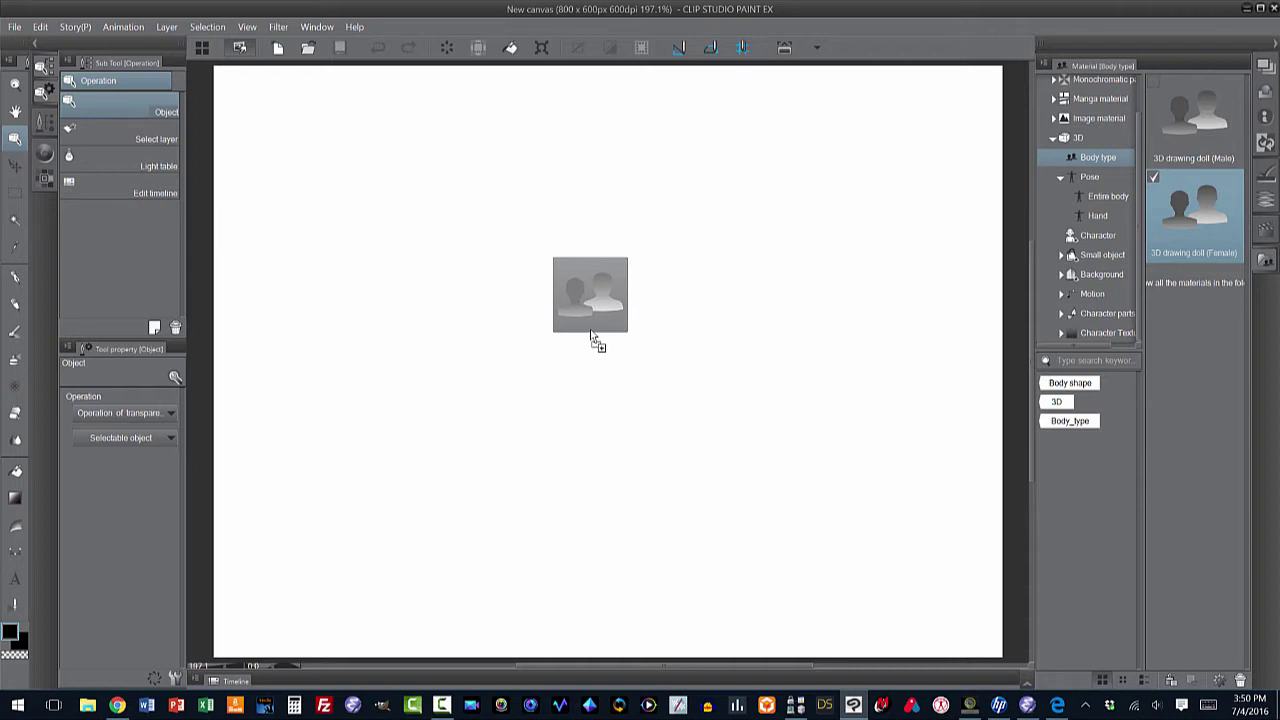
left_click_drag(590, 334, 591, 336)
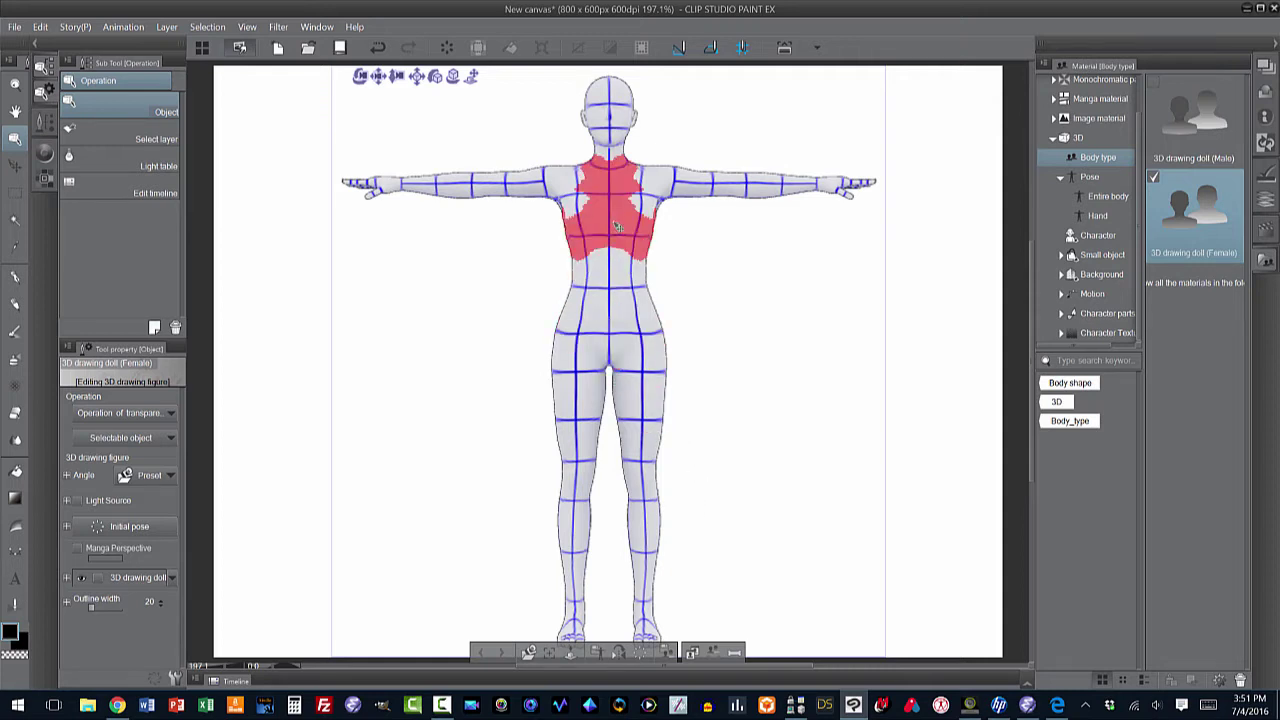
left_click(452, 343)
mouse_move(452, 343)
left_mouse_down()
mouse_move(549, 371)
mouse_move(666, 323)
mouse_move(729, 320)
mouse_move(760, 284)
mouse_move(674, 357)
mouse_move(560, 378)
mouse_move(477, 371)
mouse_move(450, 345)
left_mouse_up()
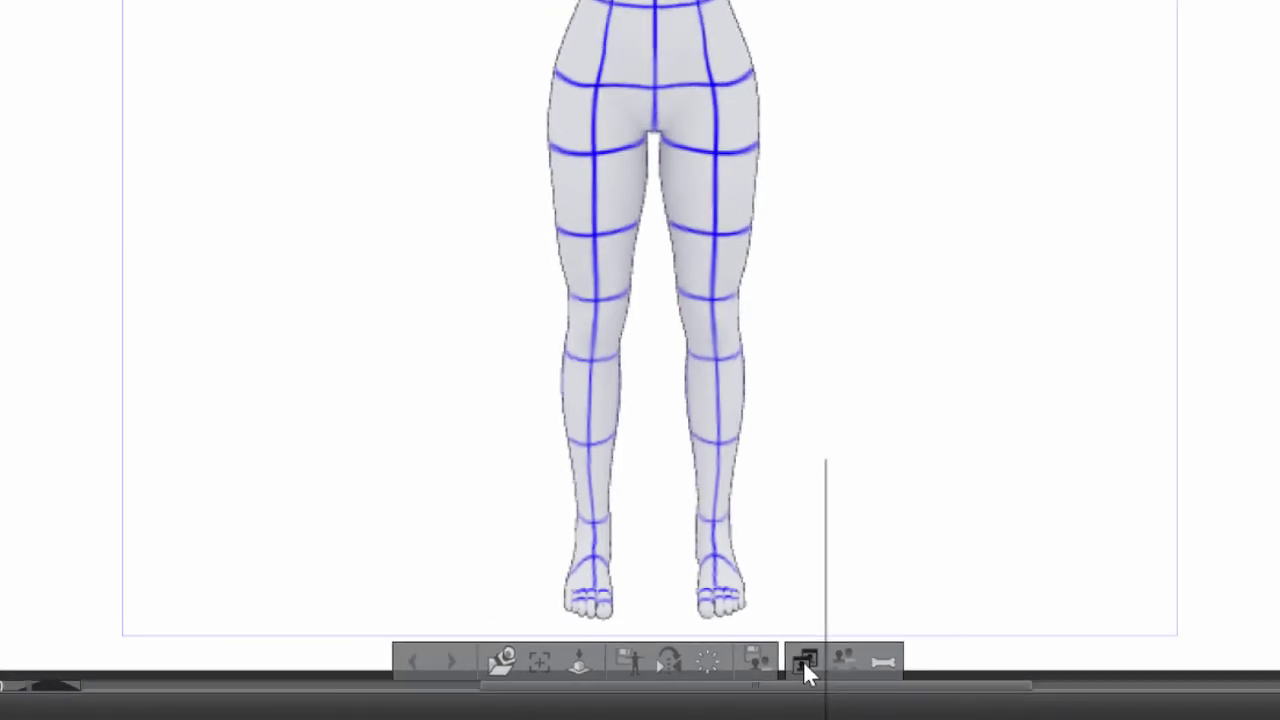
- Reshape the female doll to a slimmer, slightly taller build with the body-type pad and height slider
left_click(805, 661)
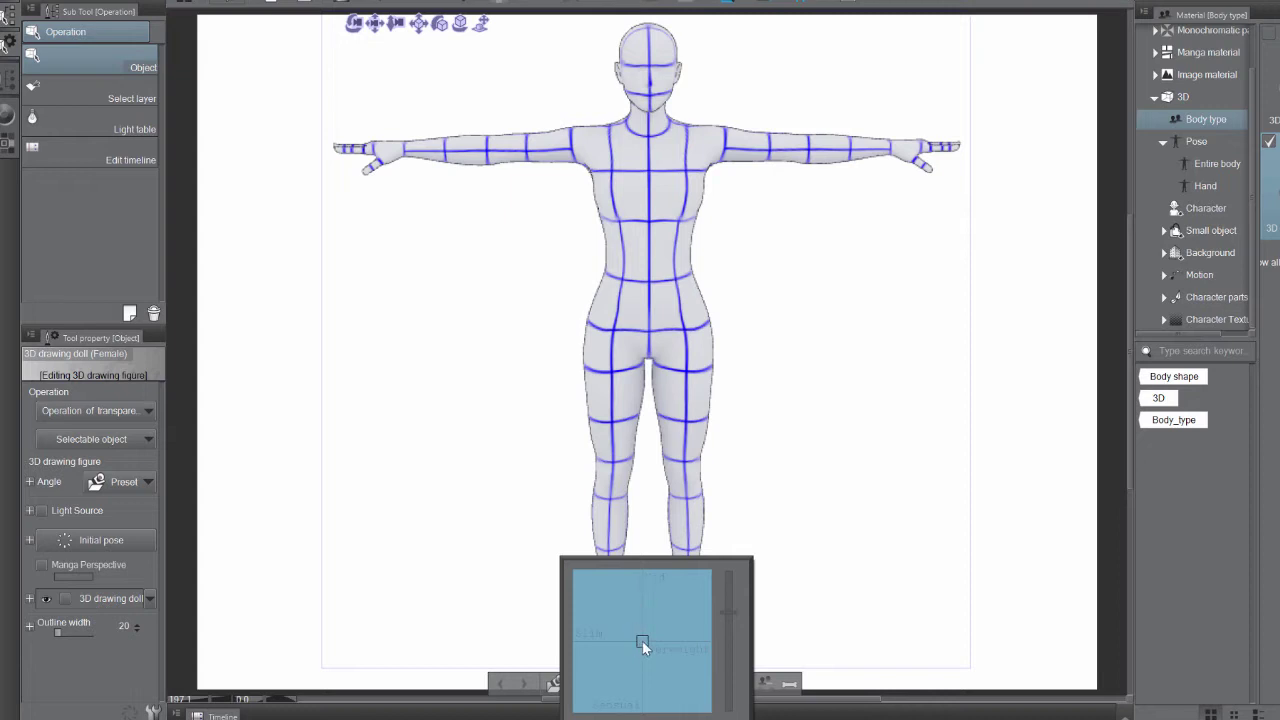
mouse_move(642, 640)
left_mouse_down()
mouse_move(636, 703)
mouse_move(640, 644)
left_mouse_up()
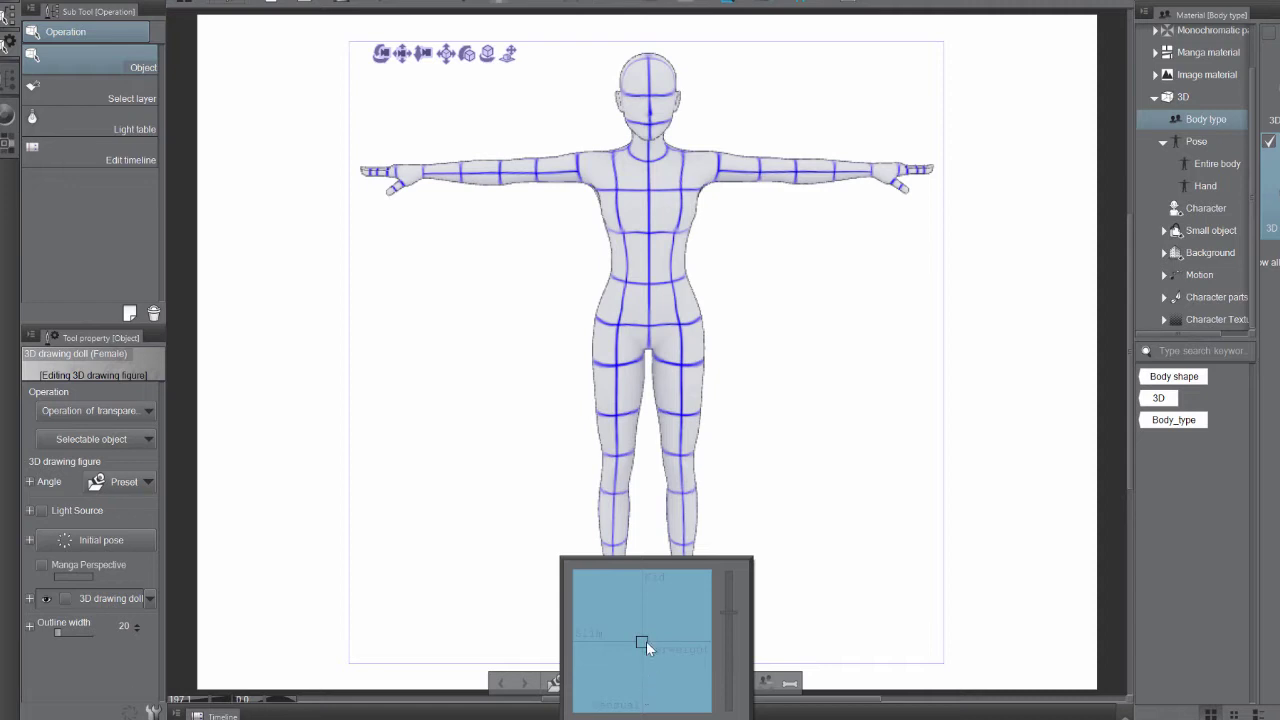
left_click_drag(606, 651, 645, 578)
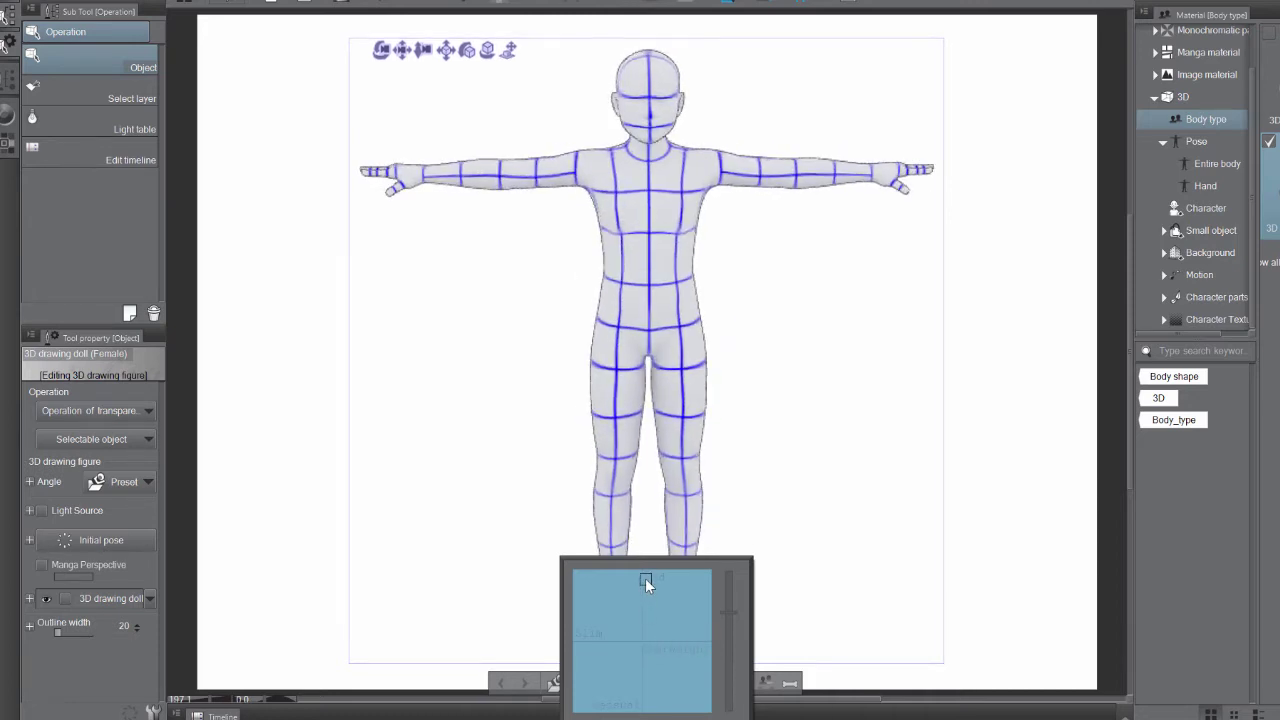
left_click_drag(730, 611, 730, 606)
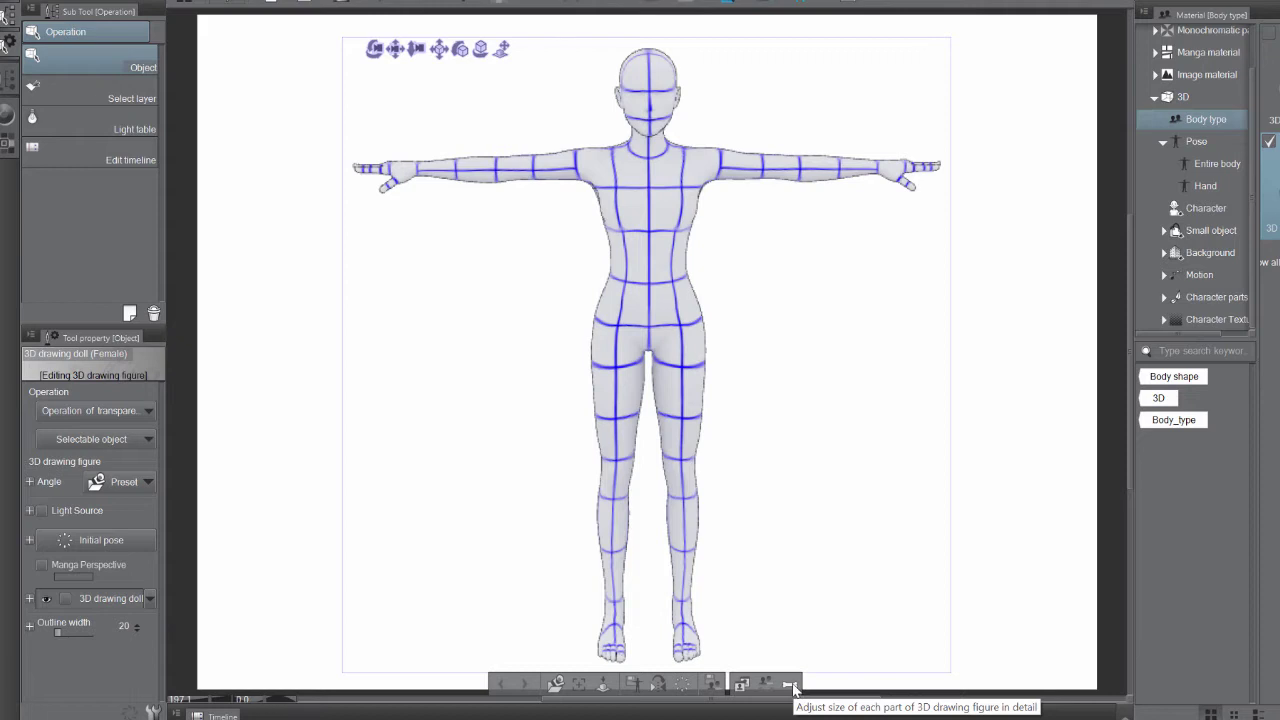
- Set the doll's Head length to 0 and Head width to 1
left_click(791, 685)
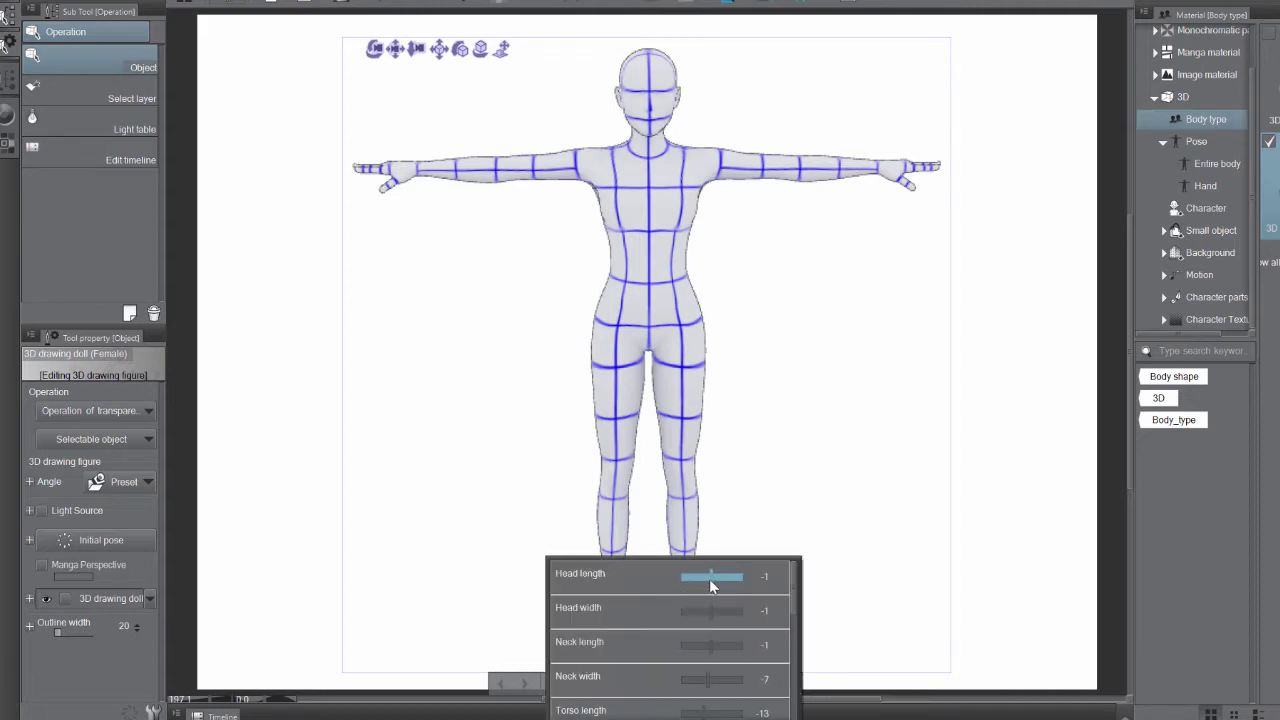
left_click_drag(711, 587, 714, 621)
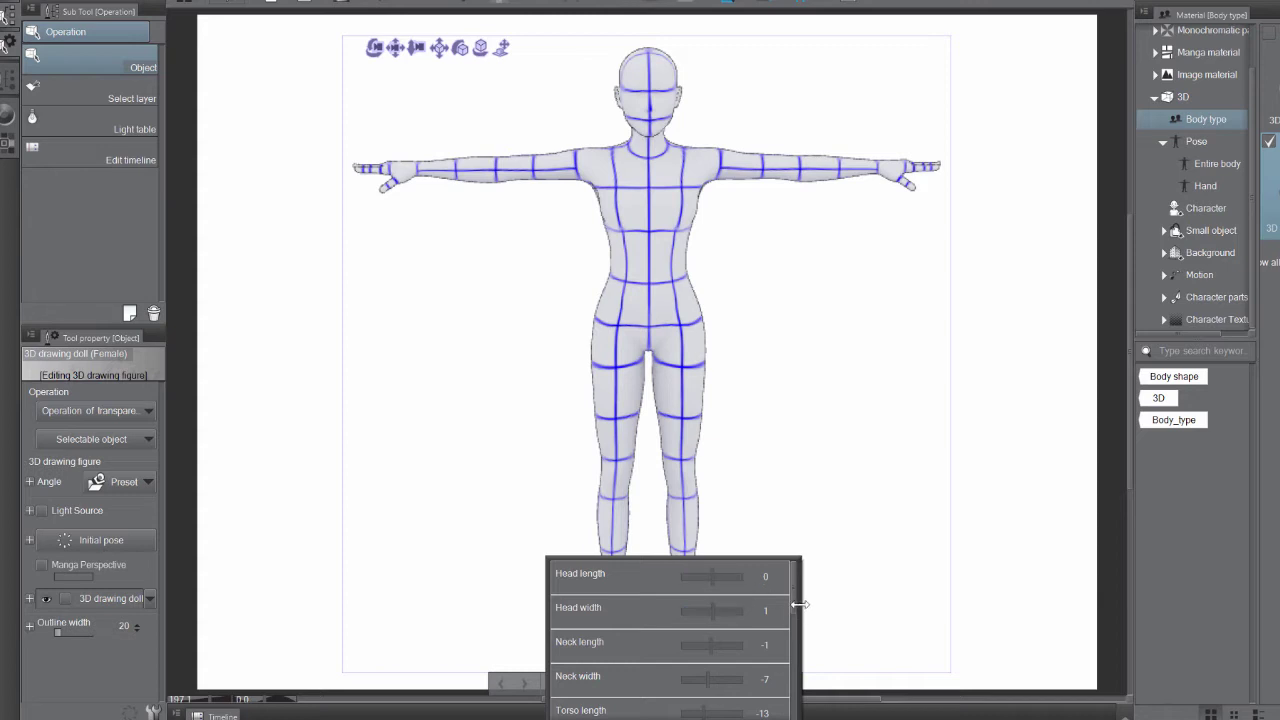
mouse_move(788, 598)
left_mouse_down()
mouse_move(786, 686)
mouse_move(794, 603)
left_mouse_up()
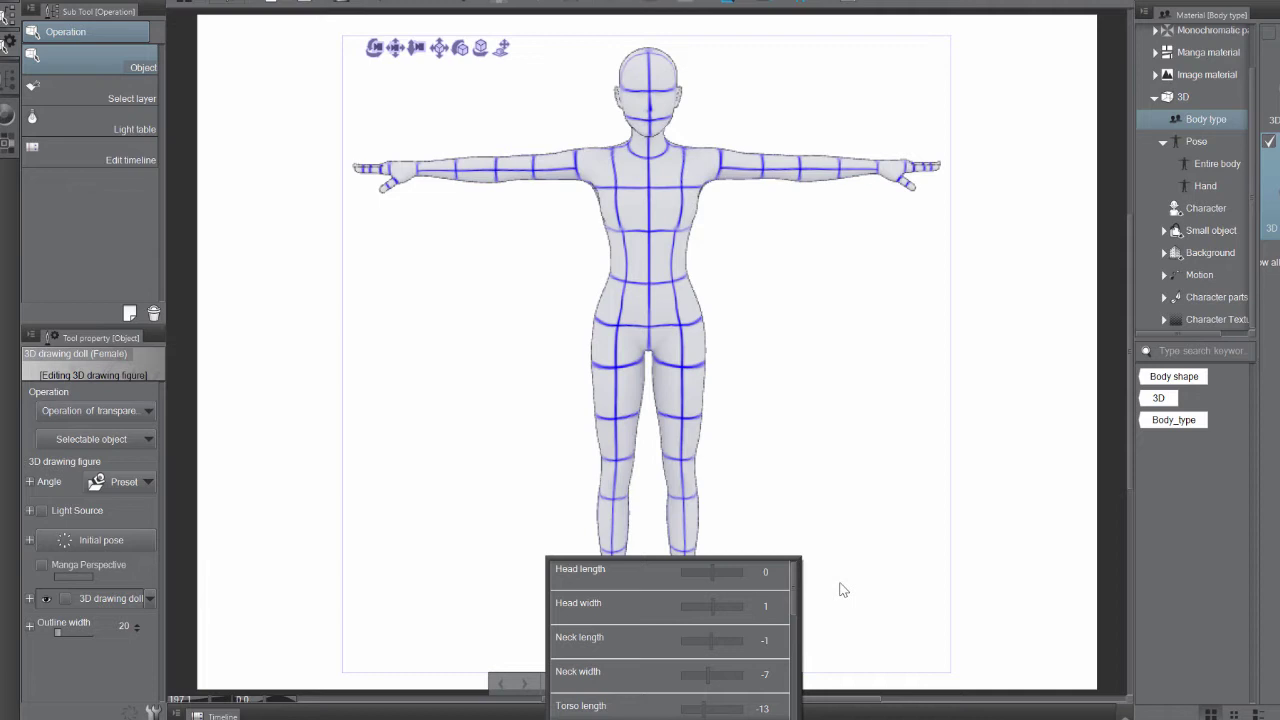
- Orbit to a three-quarter angle and move the camera closer so the doll fills the canvas
left_click(822, 510)
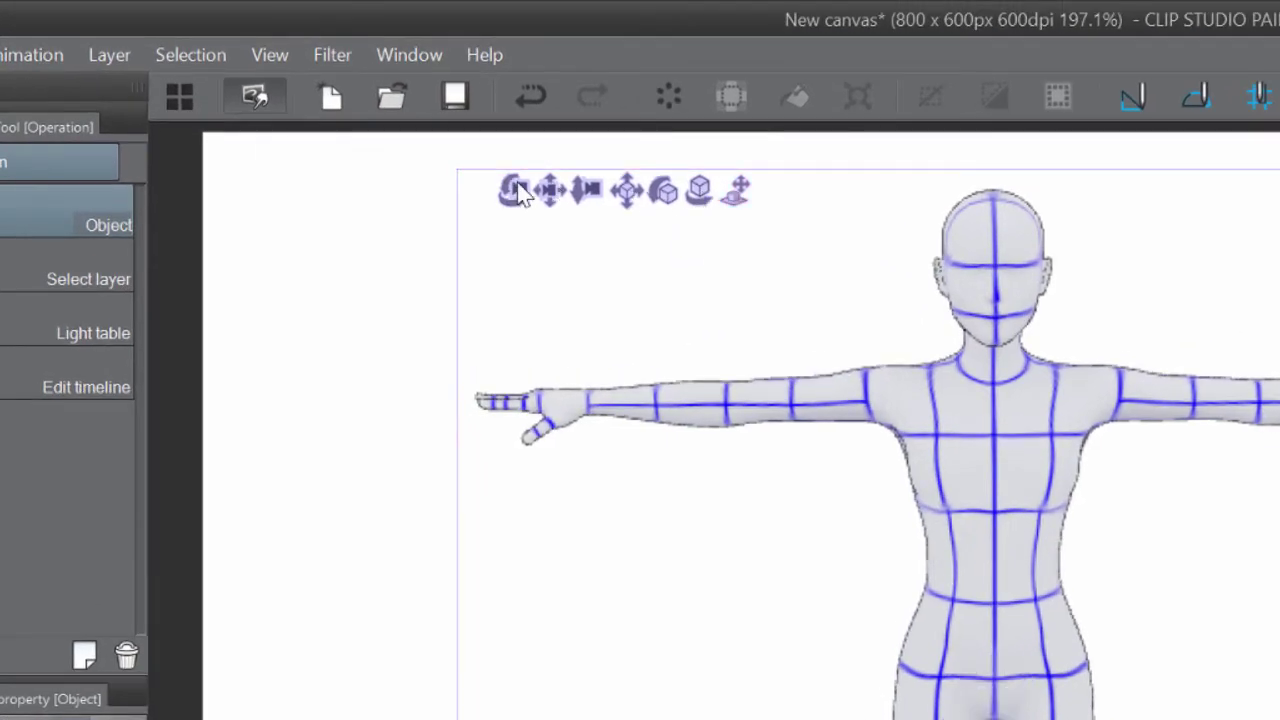
left_click_drag(512, 190, 714, 449)
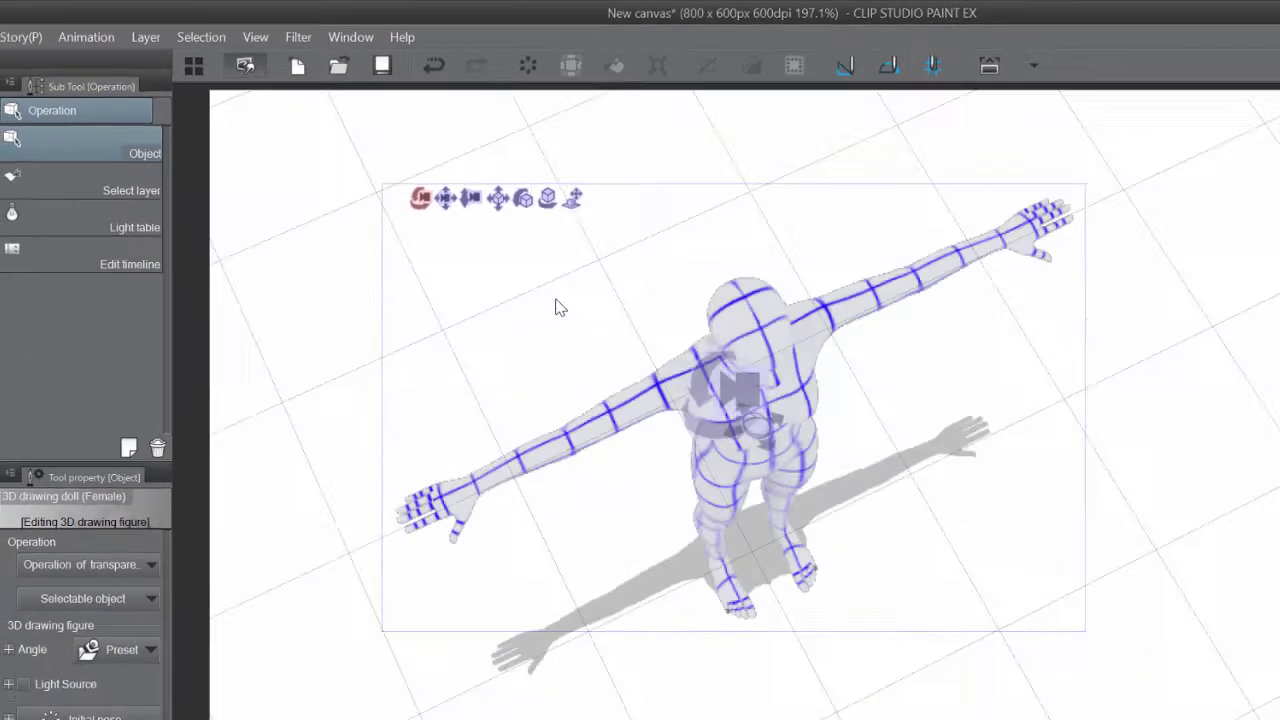
left_click_drag(560, 307, 785, 278)
left_click_drag(634, 203, 306, 107)
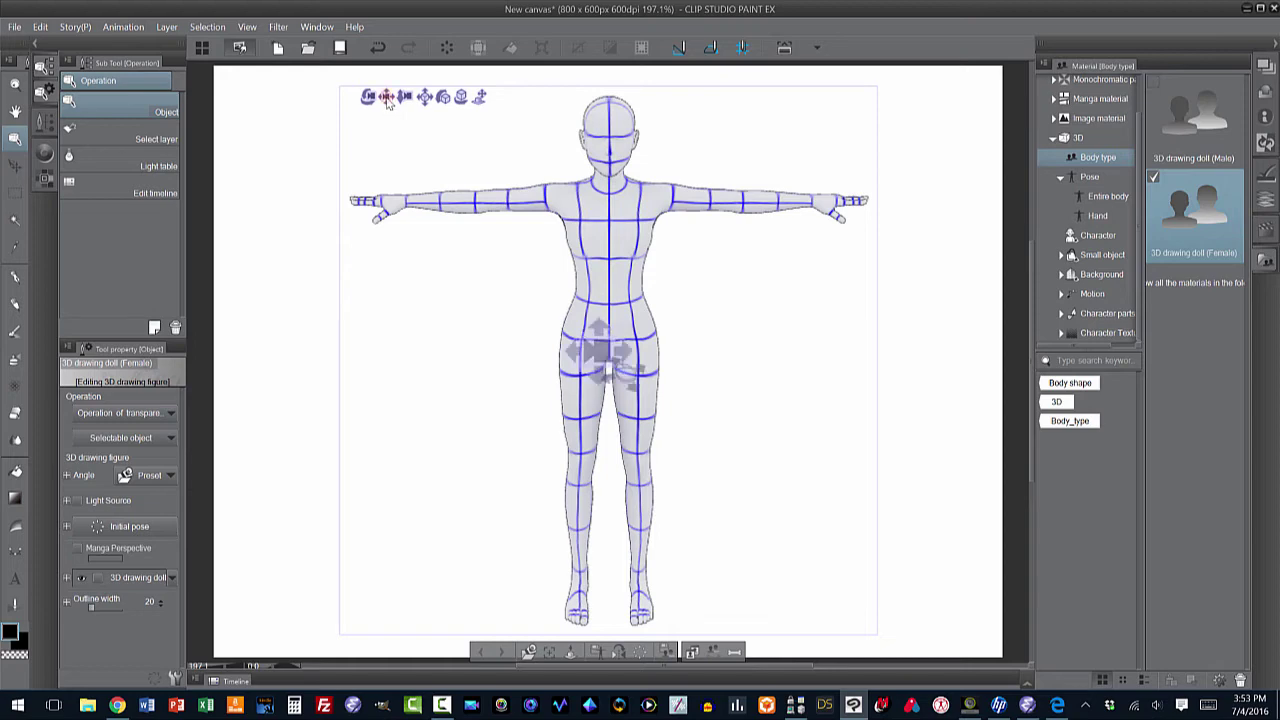
left_click_drag(388, 103, 361, 108)
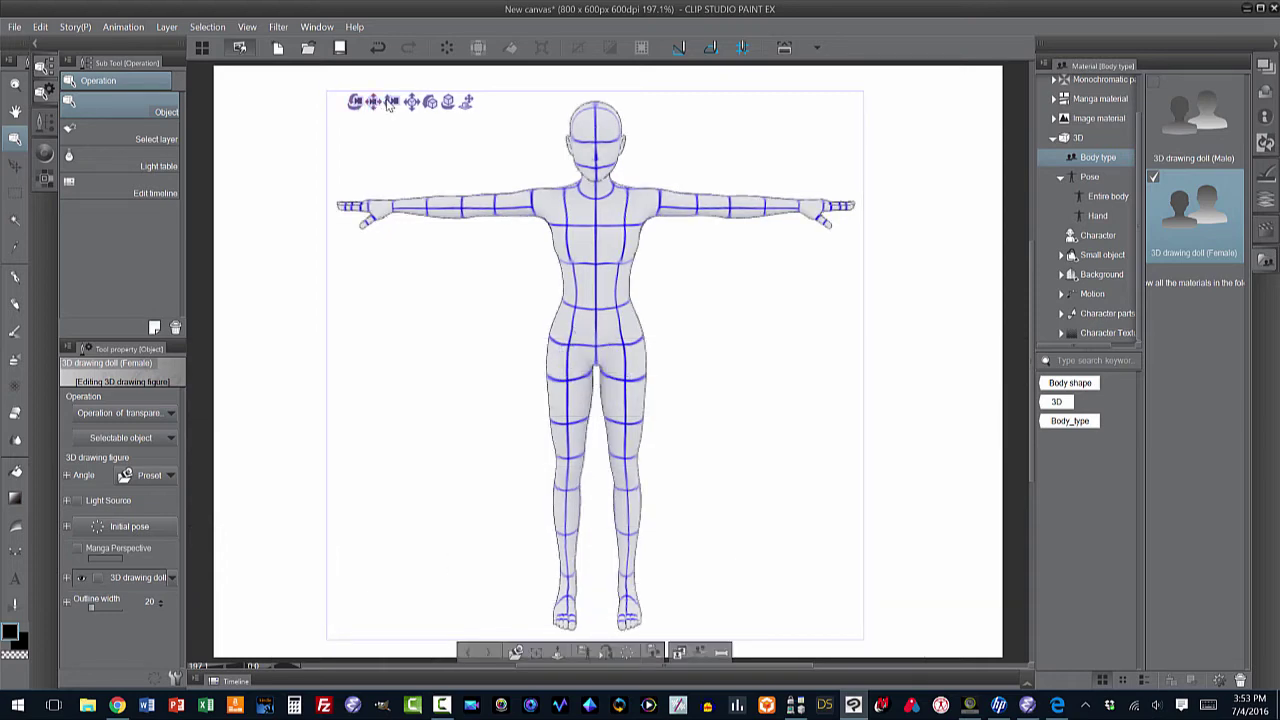
left_click_drag(392, 104, 349, 97)
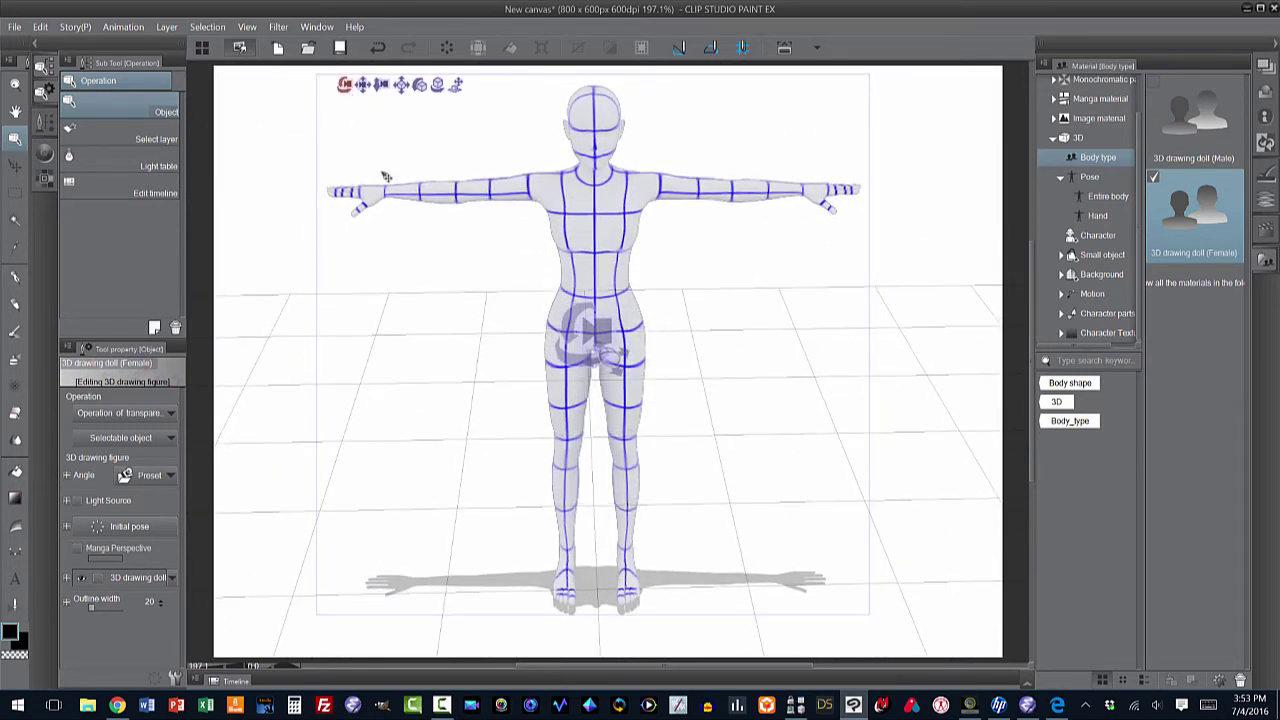
- Rotate the doll's arm, torso and leg joints, kicking one lower leg up behind her
left_click_drag(386, 176, 396, 192)
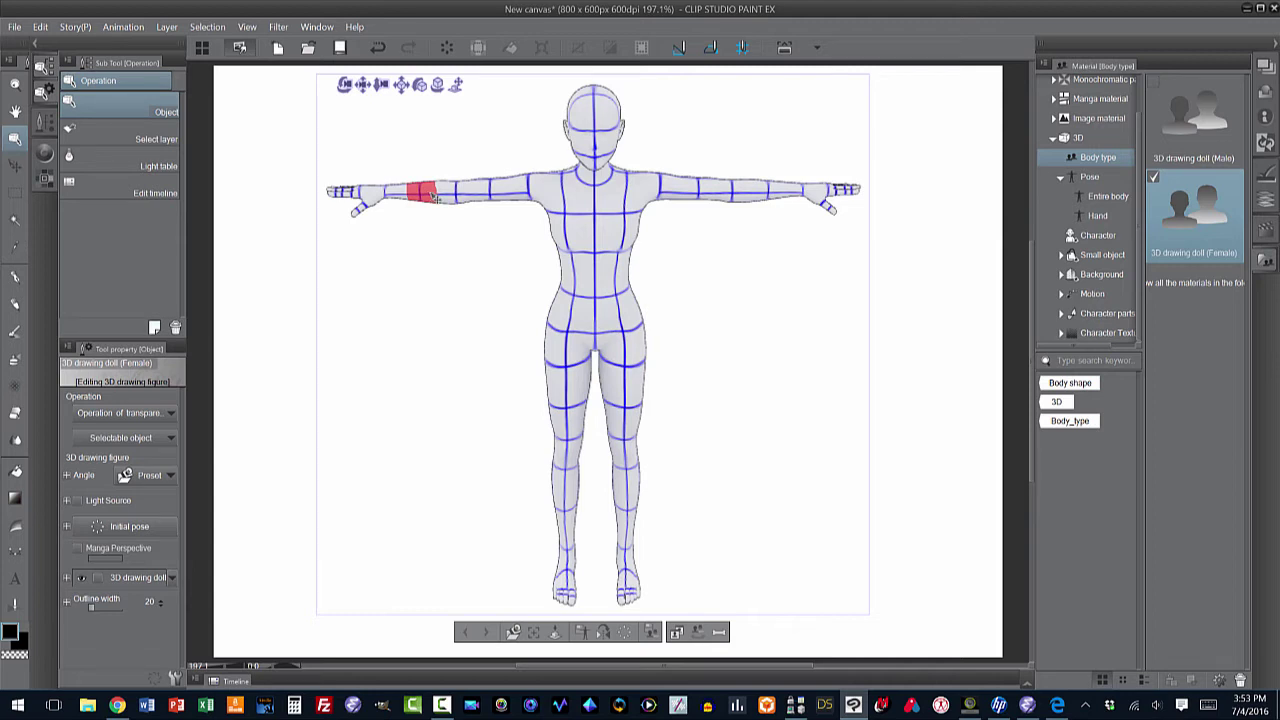
left_click_drag(434, 197, 528, 318)
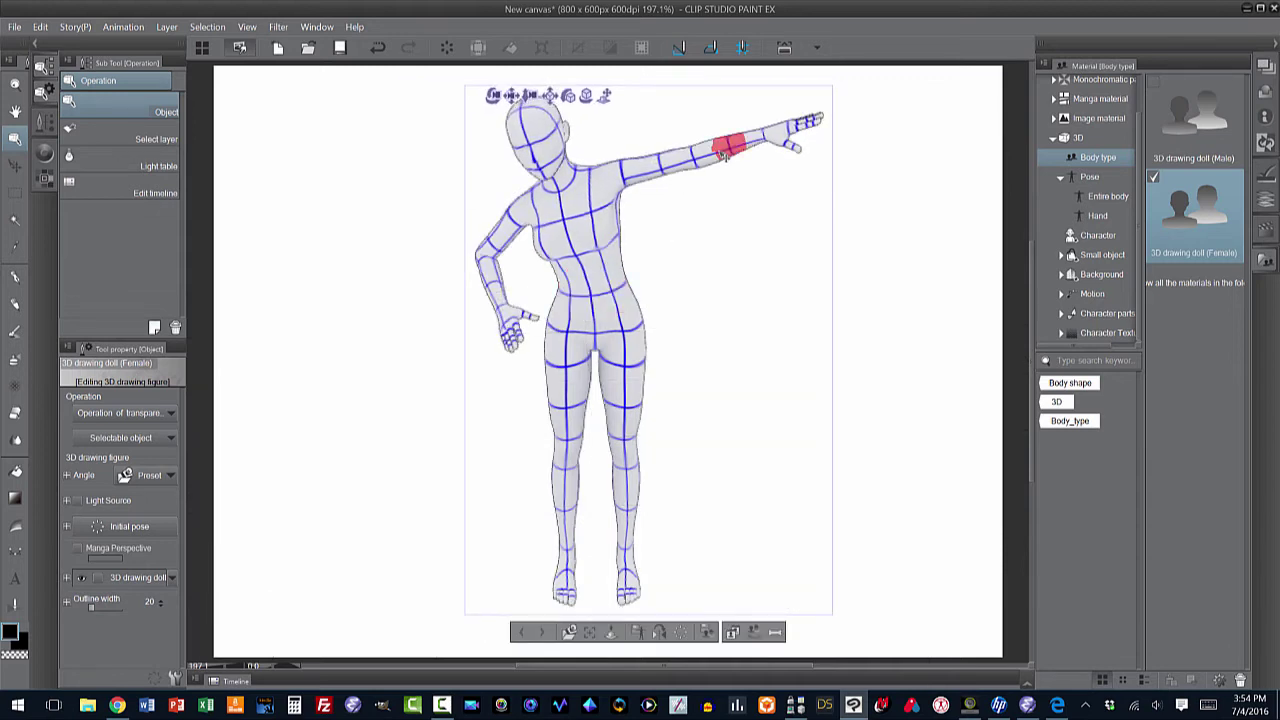
left_click_drag(729, 143, 654, 361)
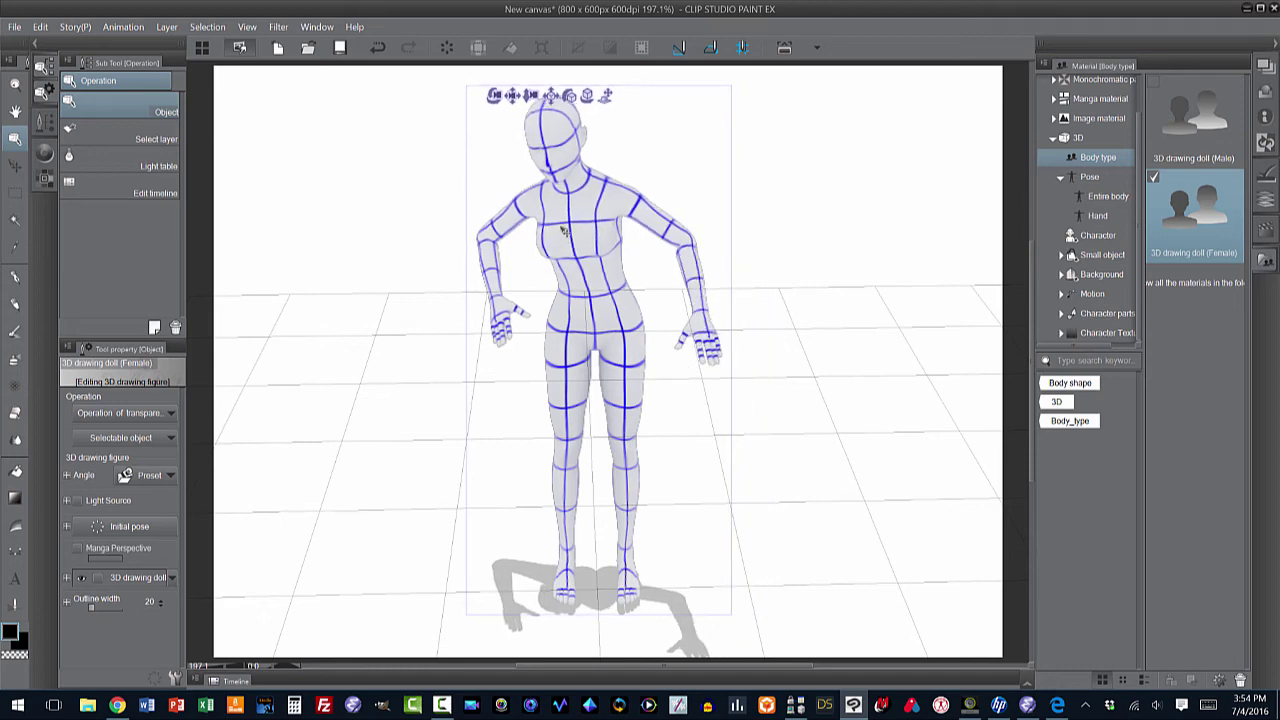
left_click_drag(562, 230, 552, 198)
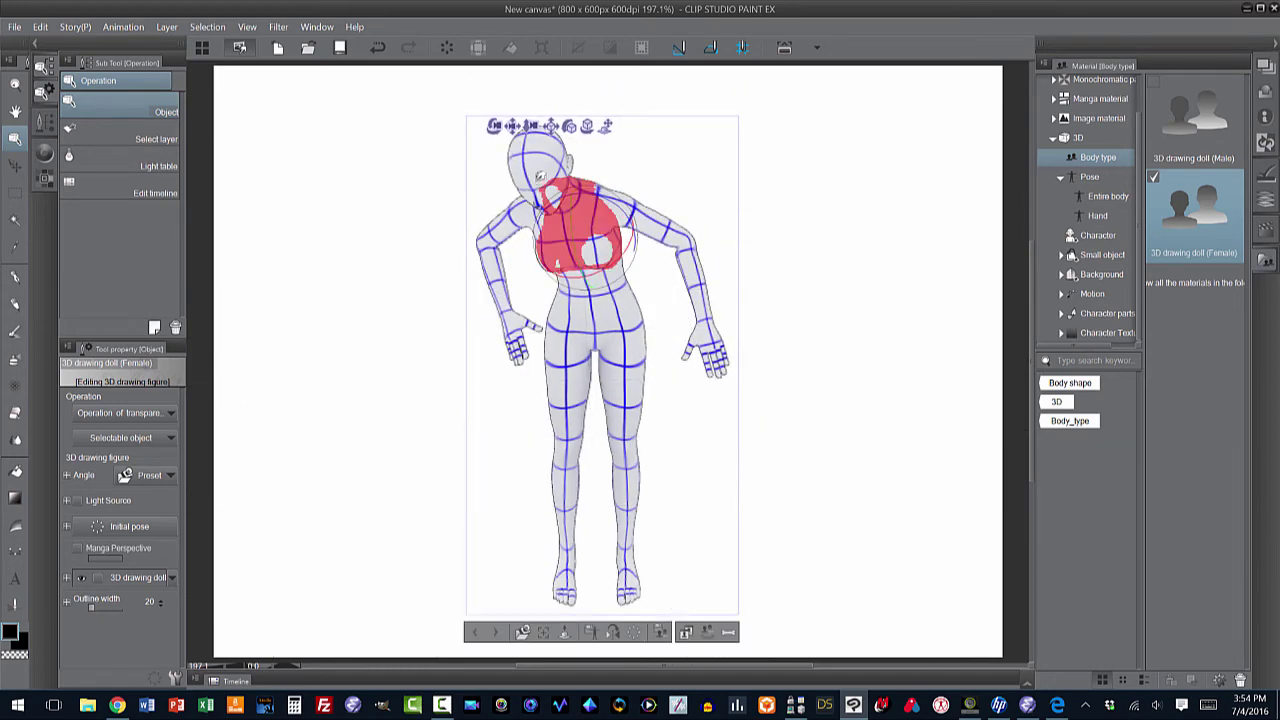
left_click_drag(557, 263, 559, 129)
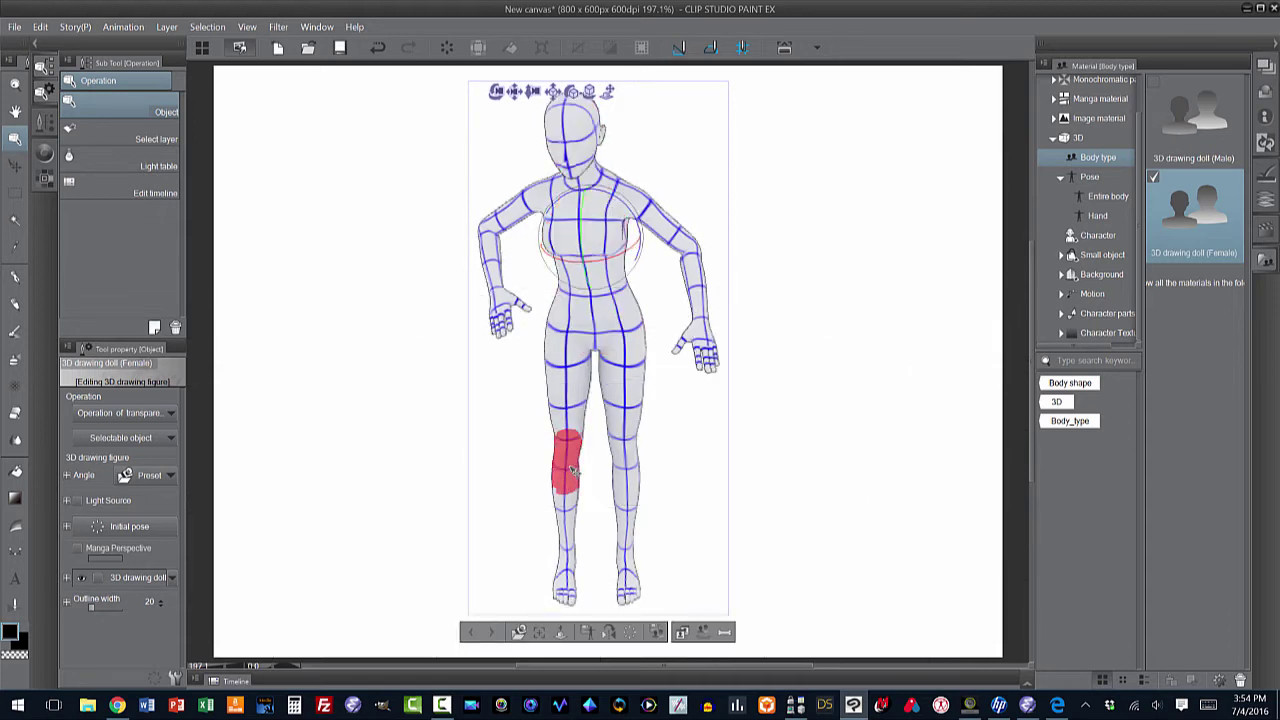
left_click_drag(572, 472, 505, 460)
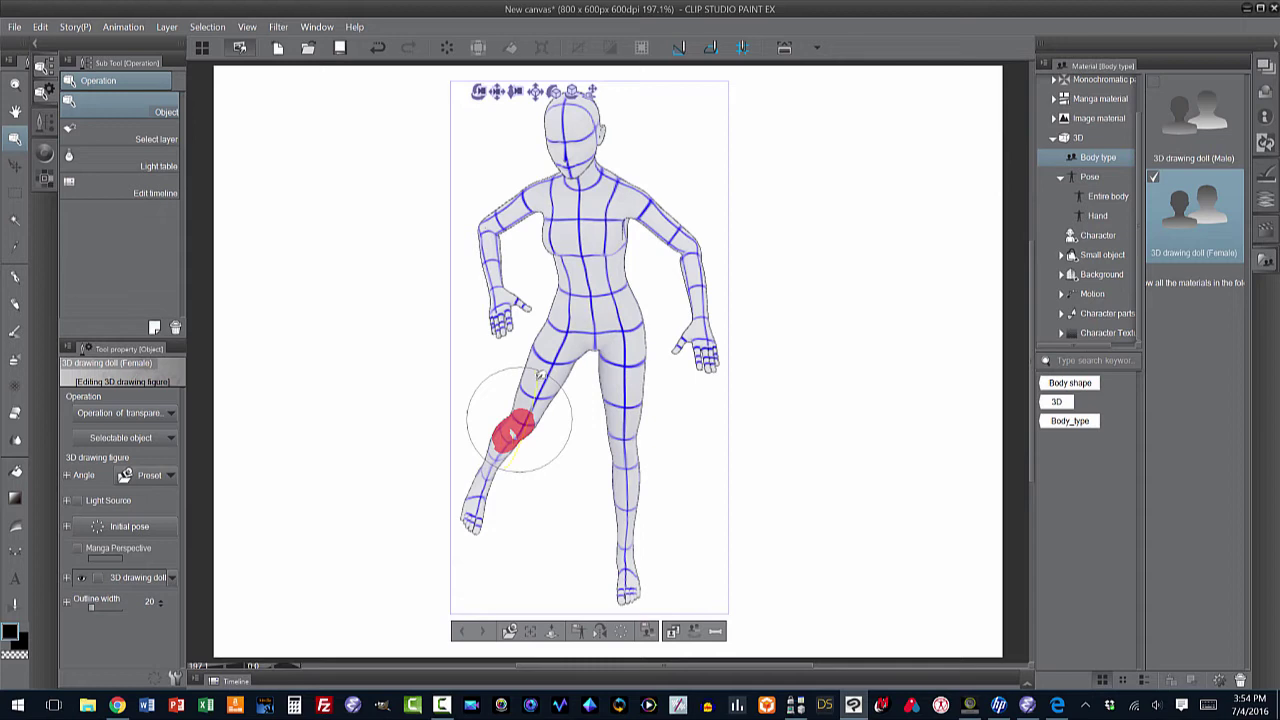
left_click_drag(540, 375, 537, 394)
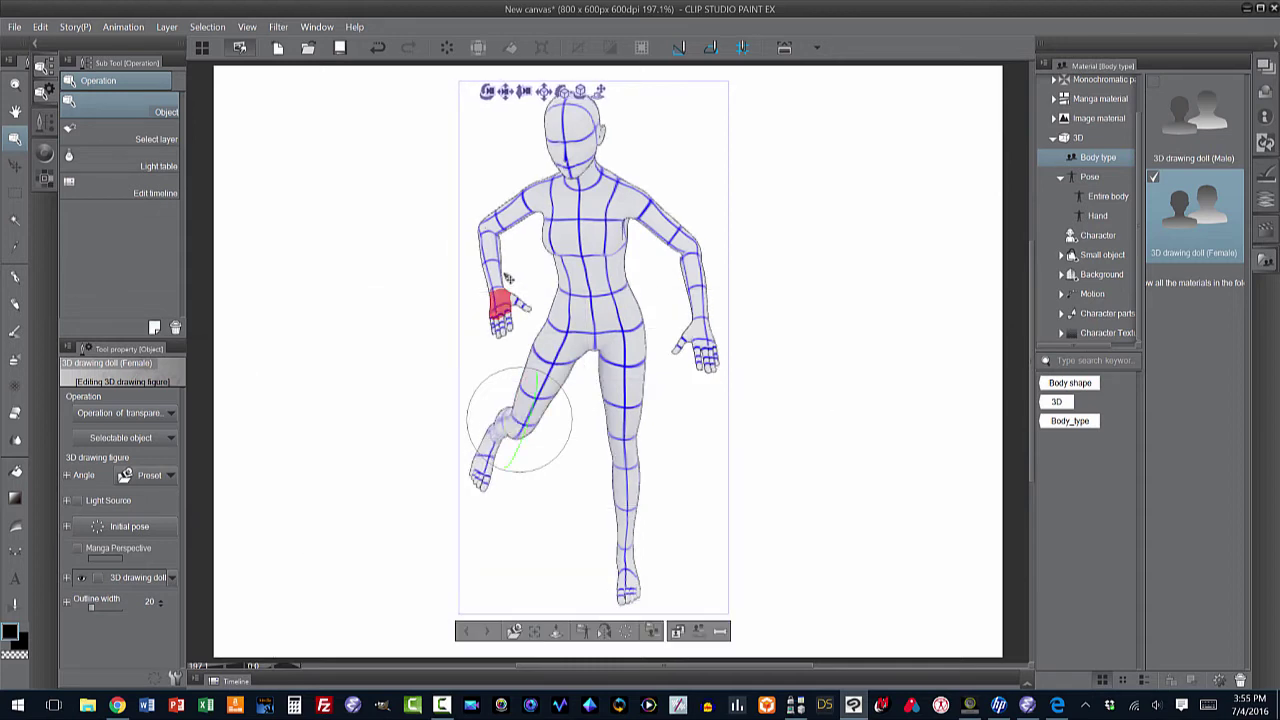
- Bend the doll's other arm, swinging the forearm and hand into the running pose
left_click(490, 248)
left_click(491, 262)
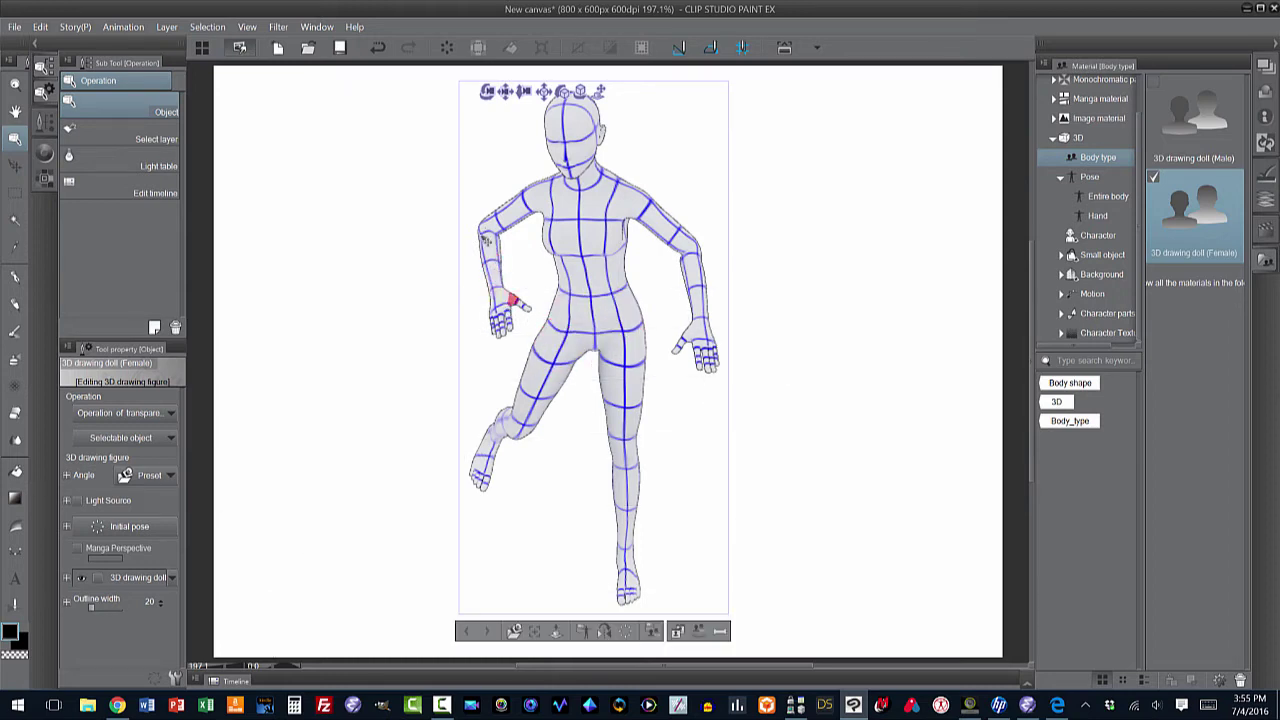
left_click(489, 228)
left_click(487, 228)
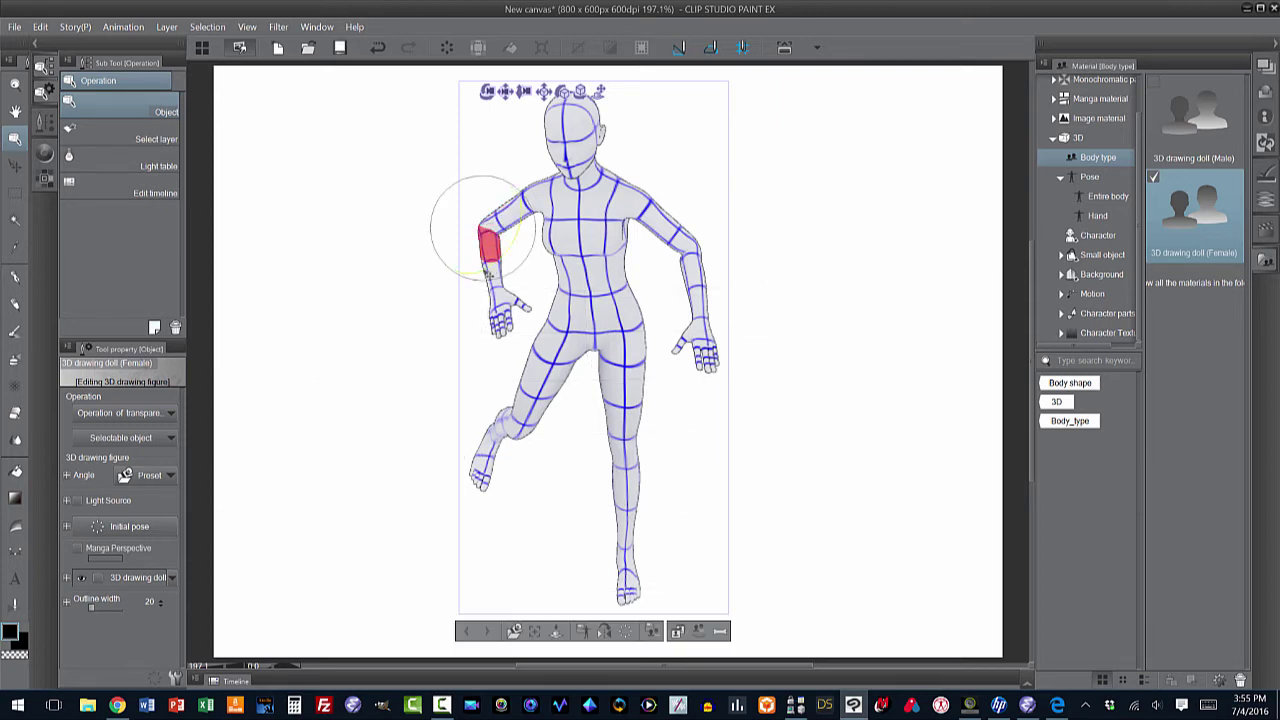
left_click_drag(487, 272, 492, 277)
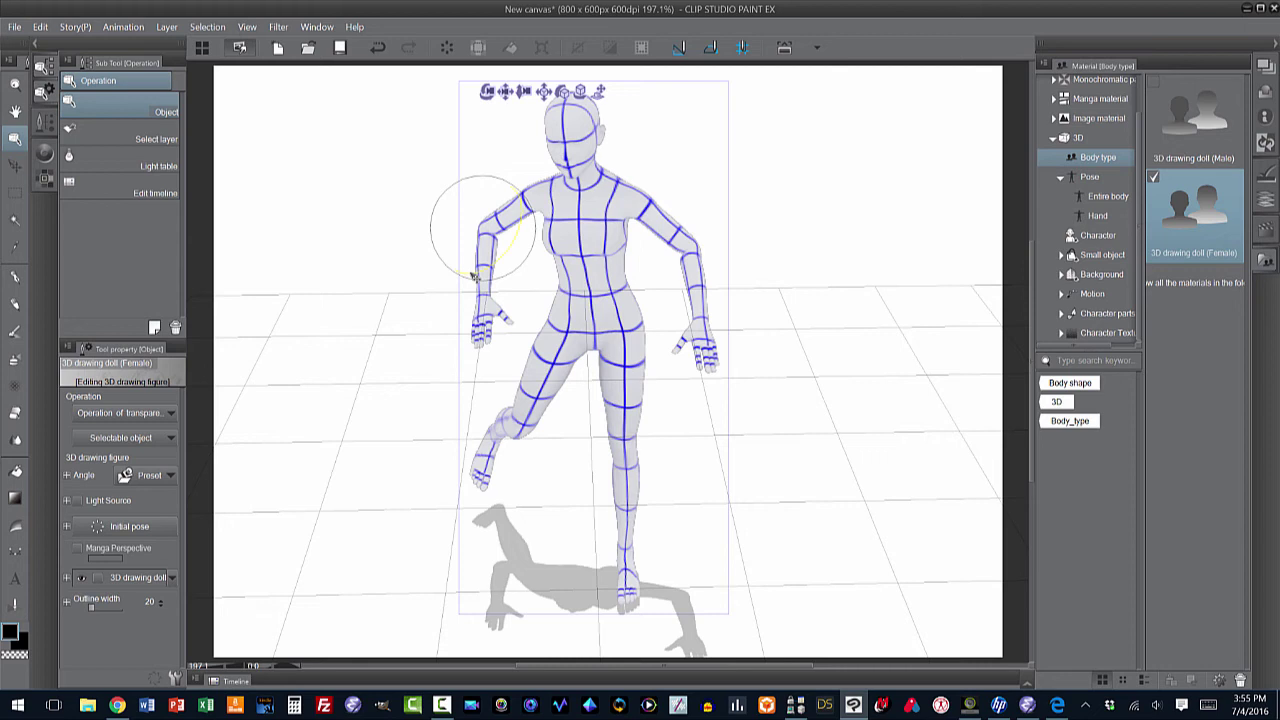
left_click_drag(475, 275, 472, 276)
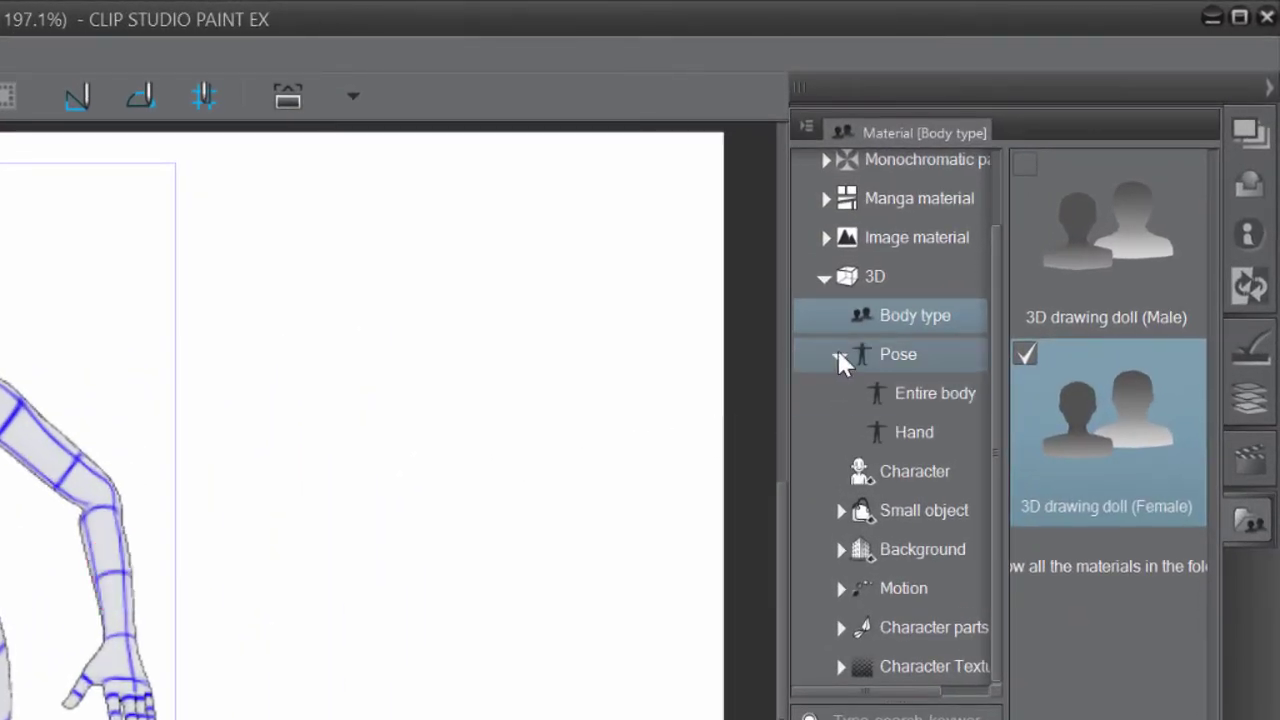
- Apply the Thinking full-body pose preset to the doll
left_click(902, 390)
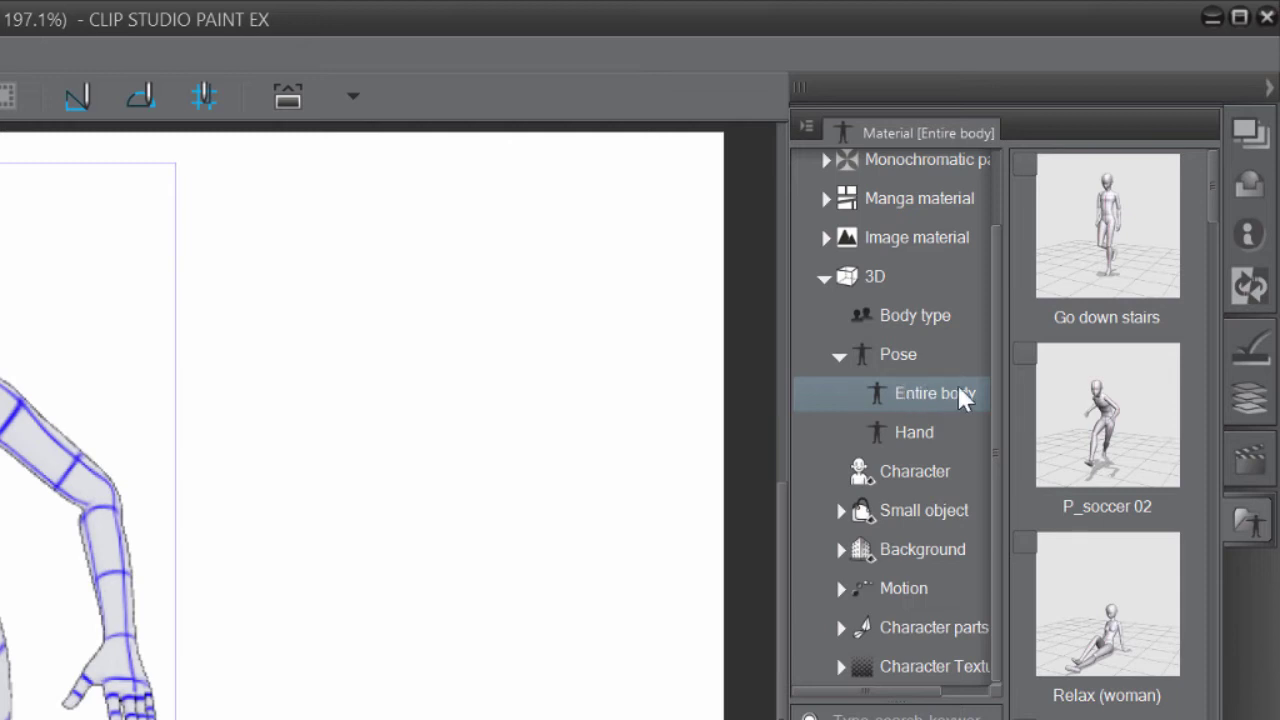
left_click(1108, 210)
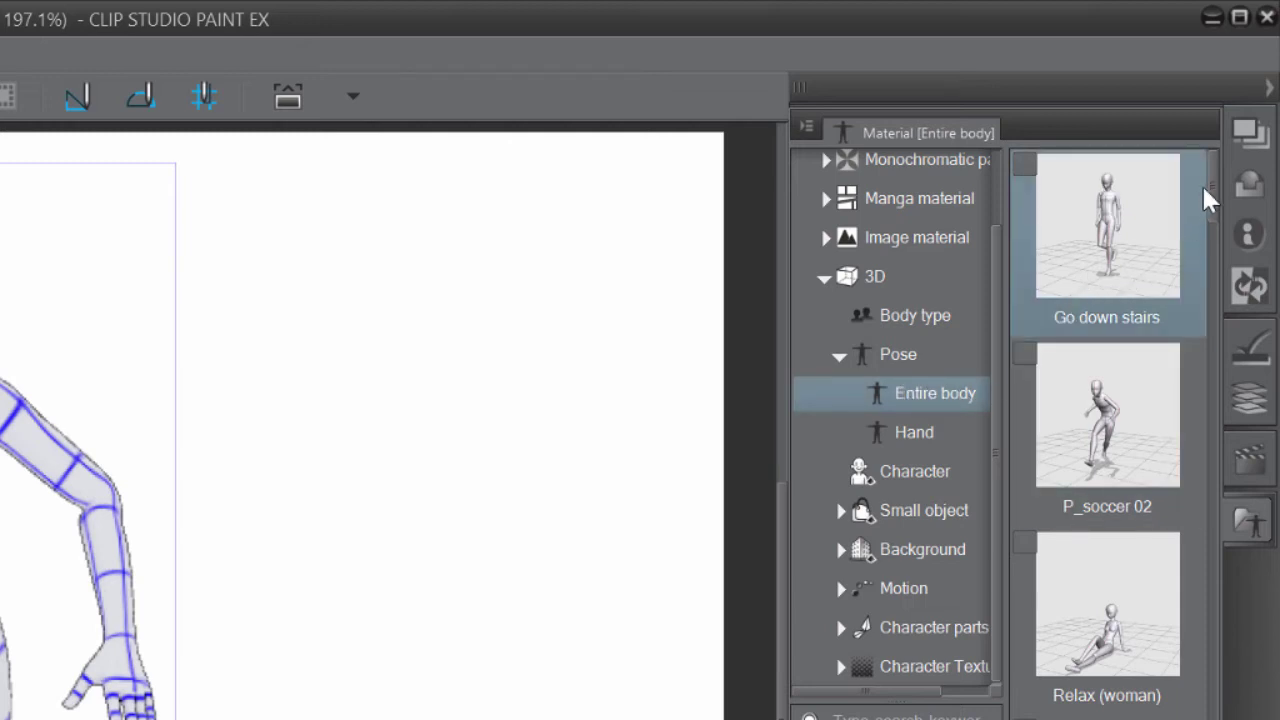
left_click_drag(1210, 184, 1201, 252)
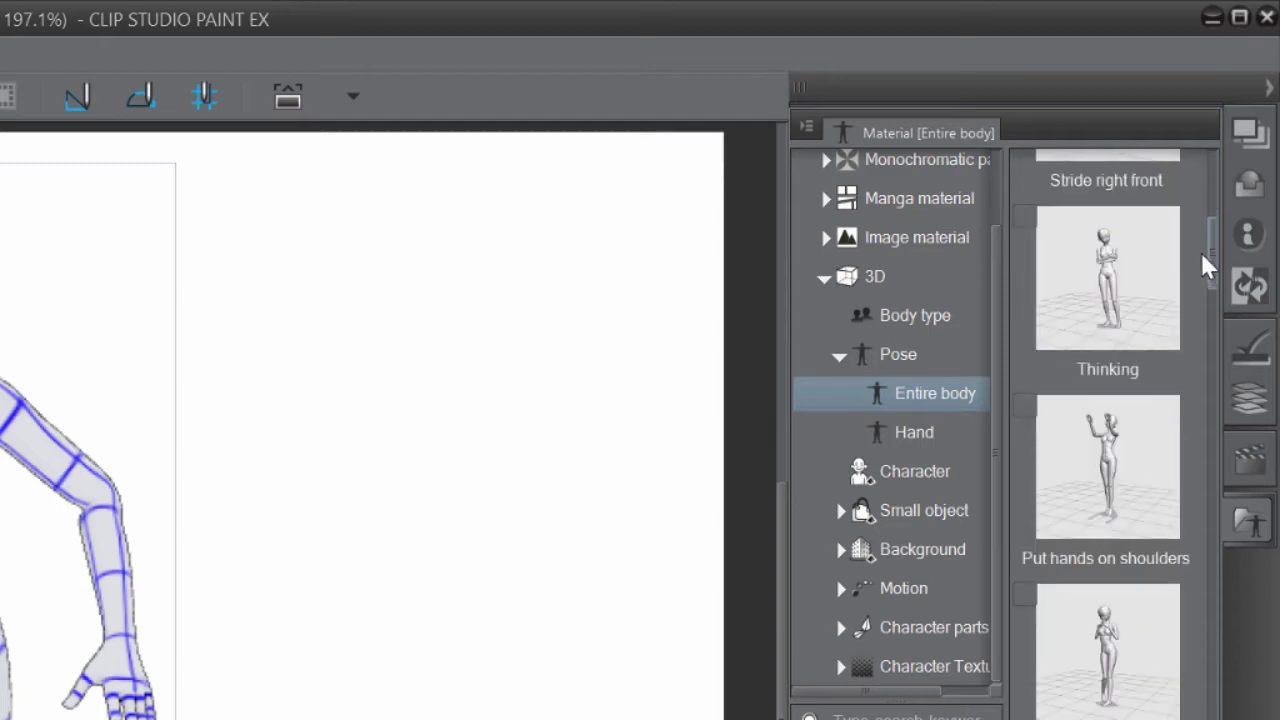
left_click(1110, 272)
left_click_drag(1110, 275, 0, 521)
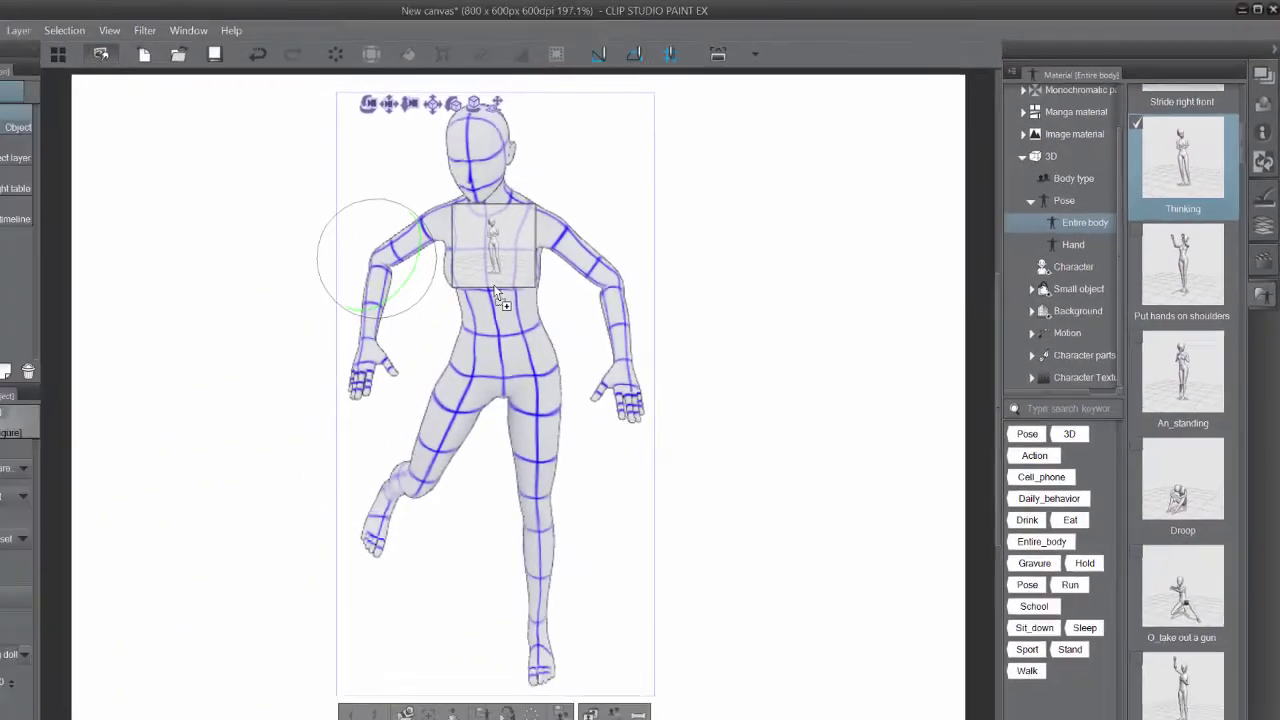
left_click_drag(497, 297, 490, 304)
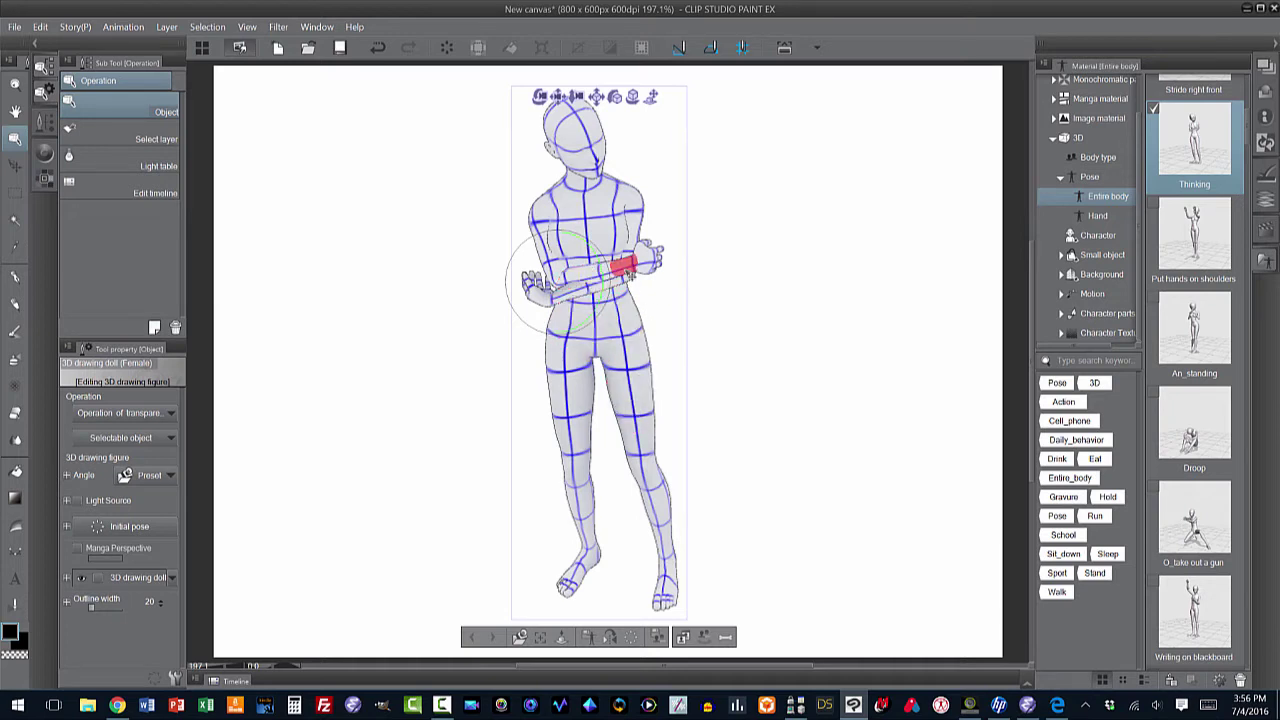
- Adjust the crossed arms, tilt the doll's head, and orbit to view her from slightly above
left_click_drag(627, 263, 636, 205)
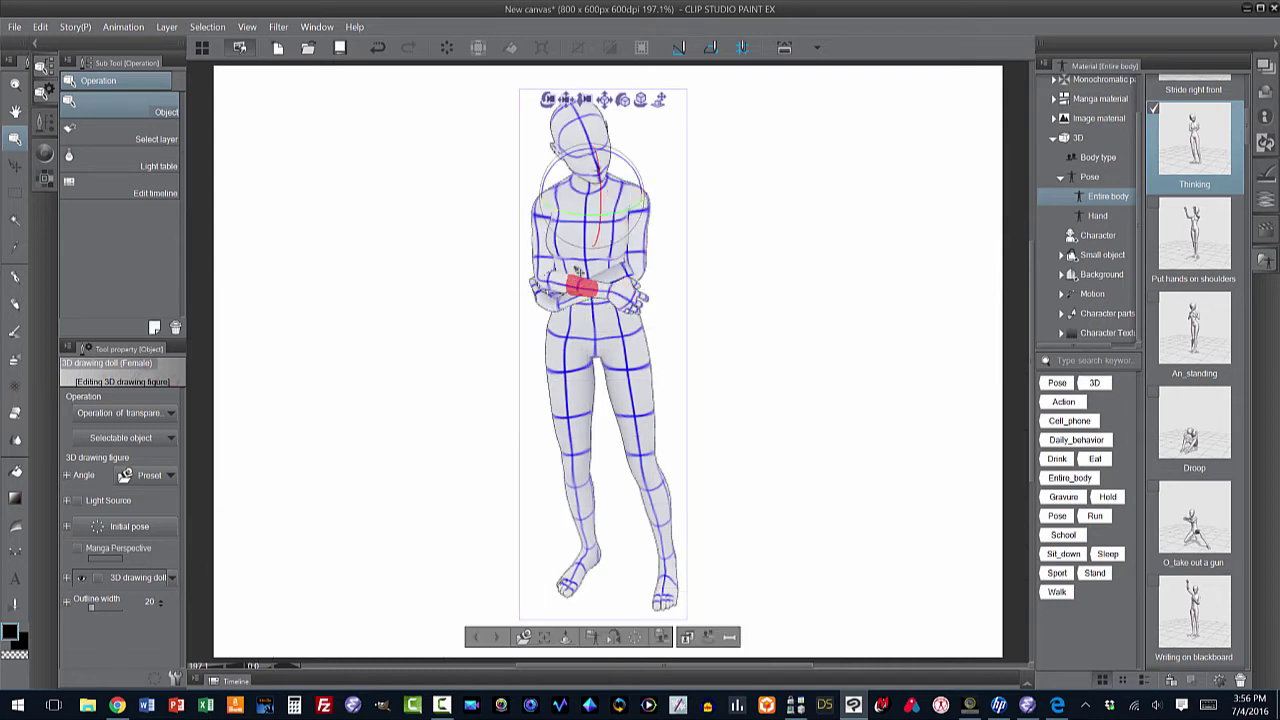
left_click(625, 200)
left_click_drag(590, 130, 590, 112)
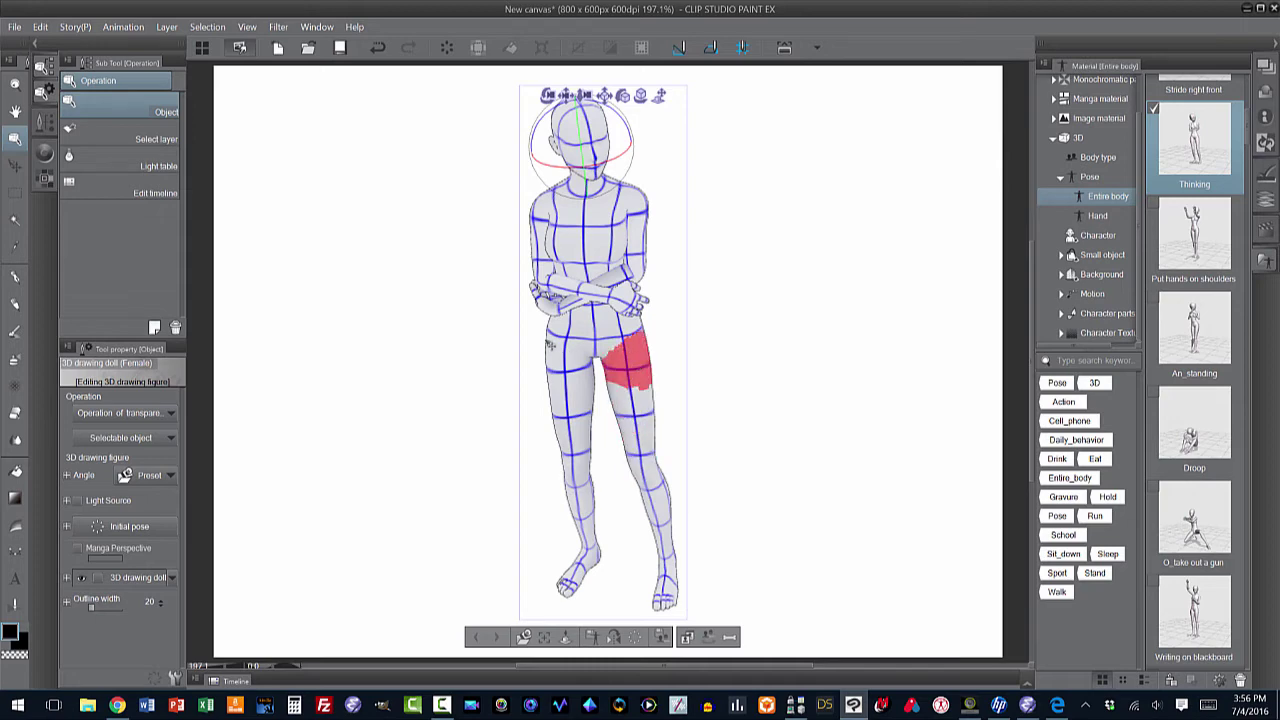
left_click_drag(417, 190, 452, 233)
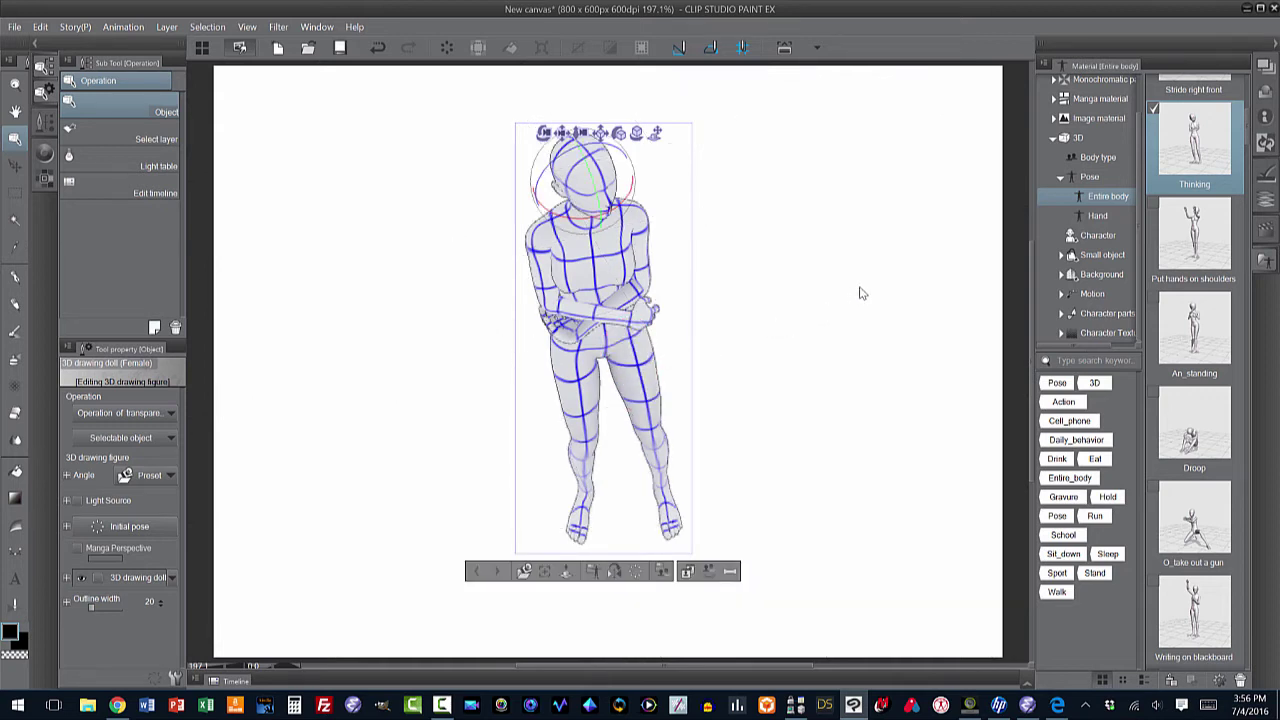
- Drag the Hand expression 004 hand pose preset onto the doll's hand
left_click(1097, 215)
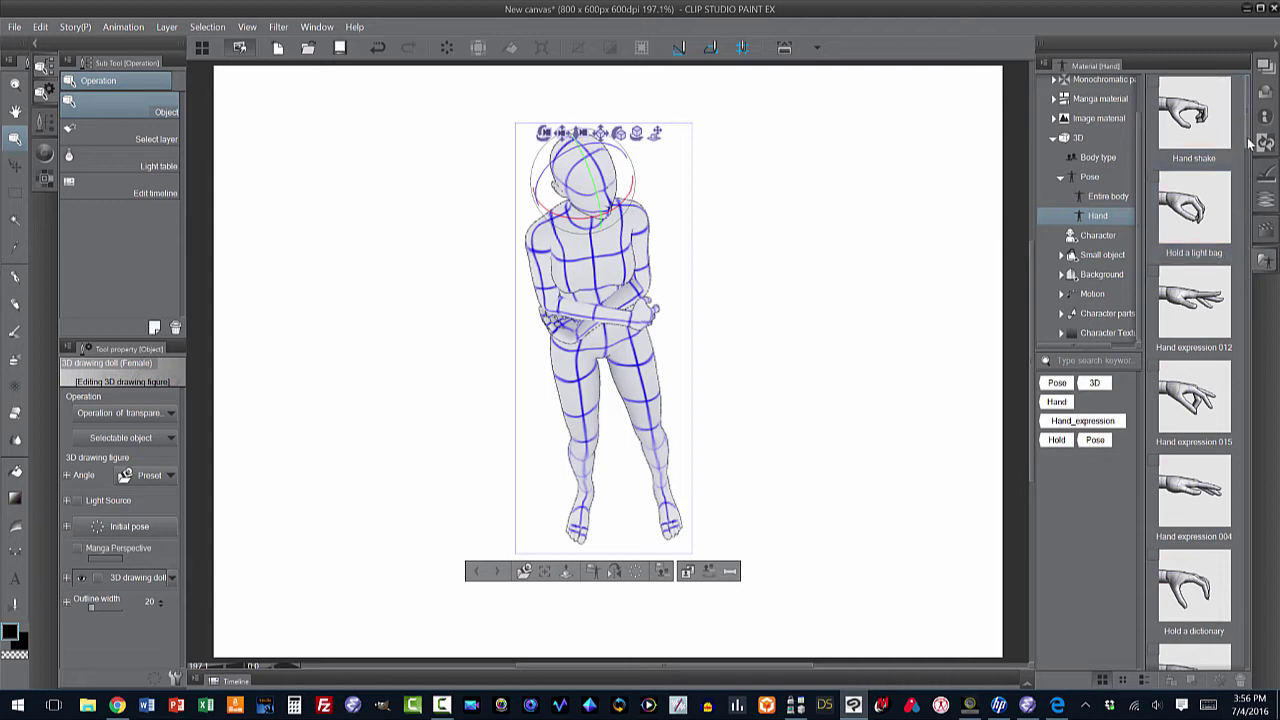
left_click_drag(1248, 143, 1253, 204)
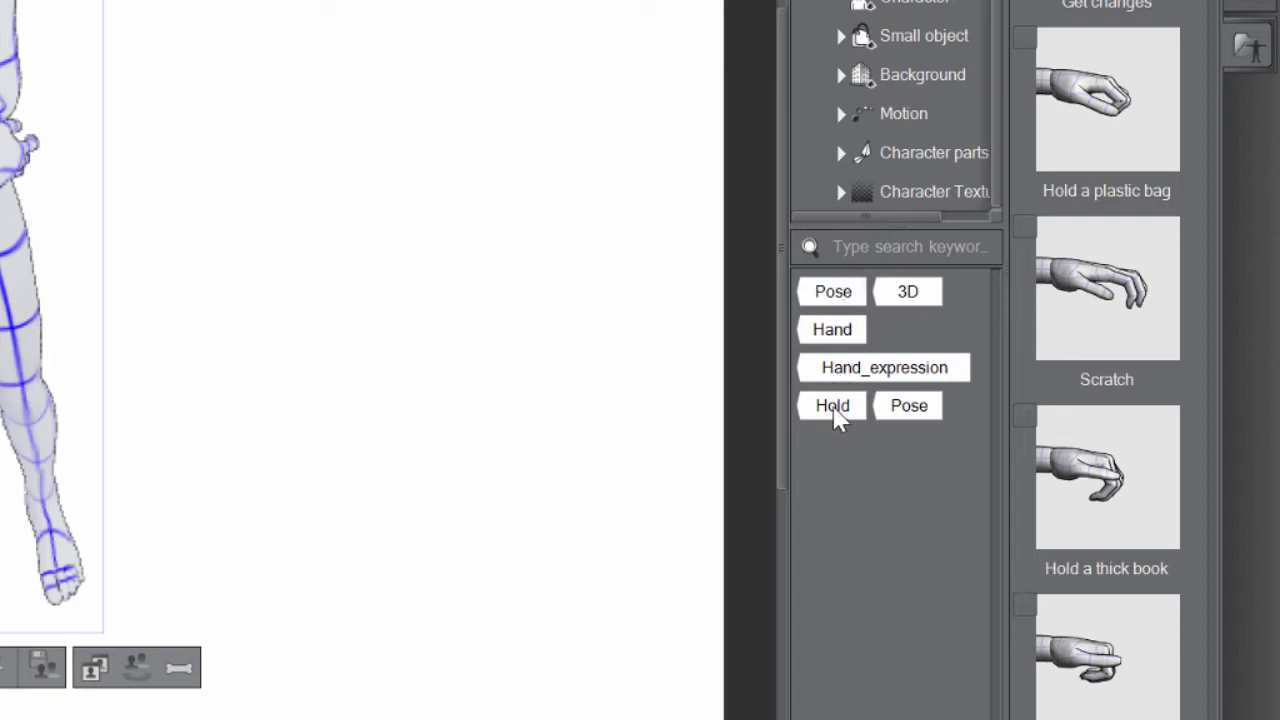
left_click(834, 409)
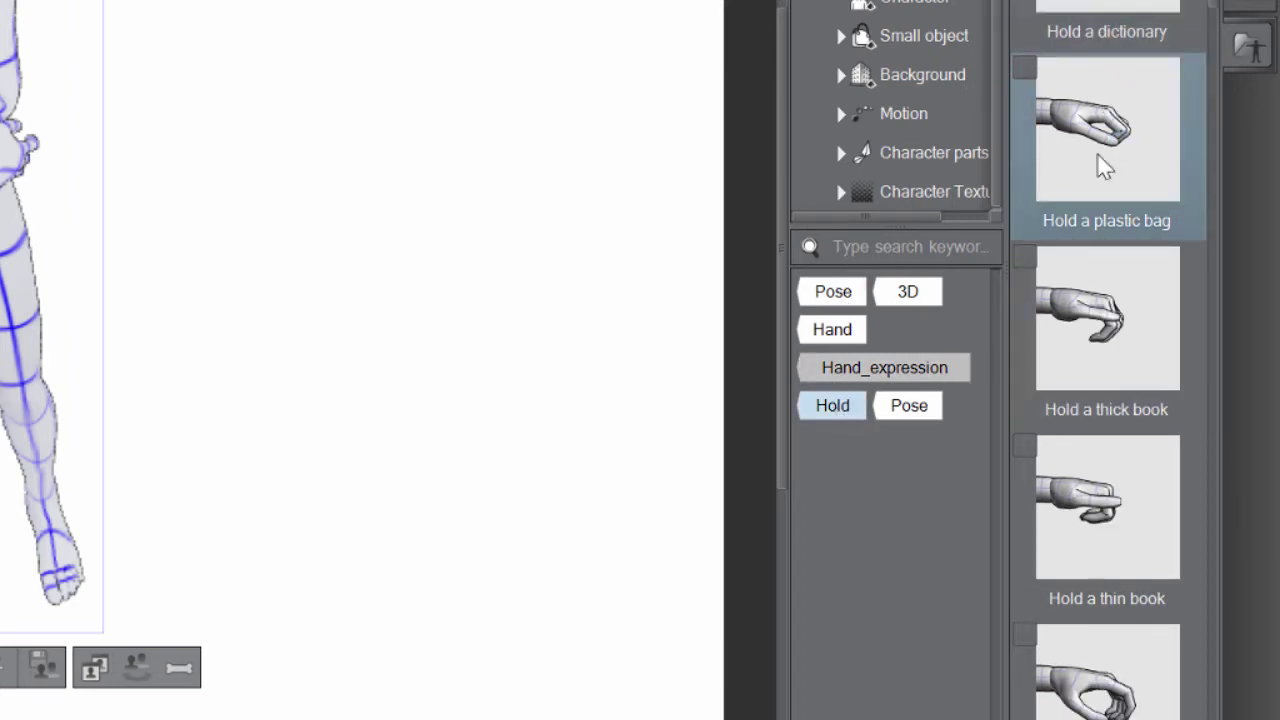
left_click(836, 410)
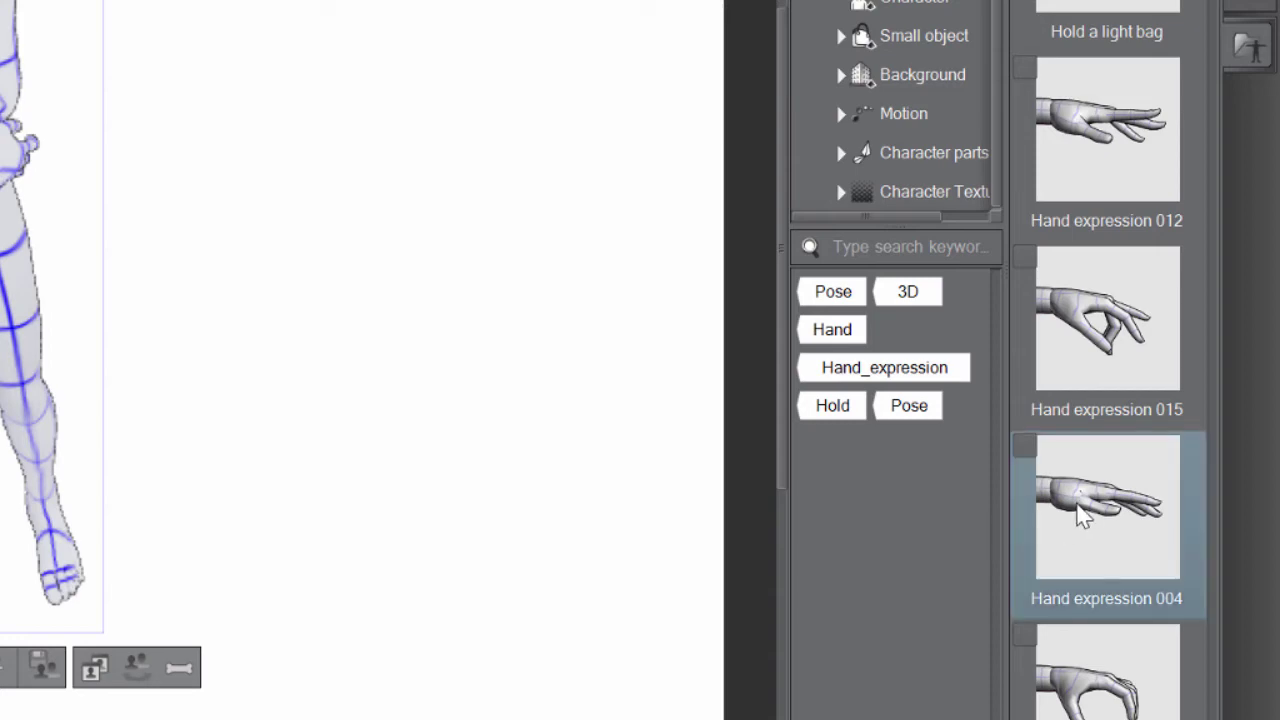
left_click_drag(1080, 515, 9, 185)
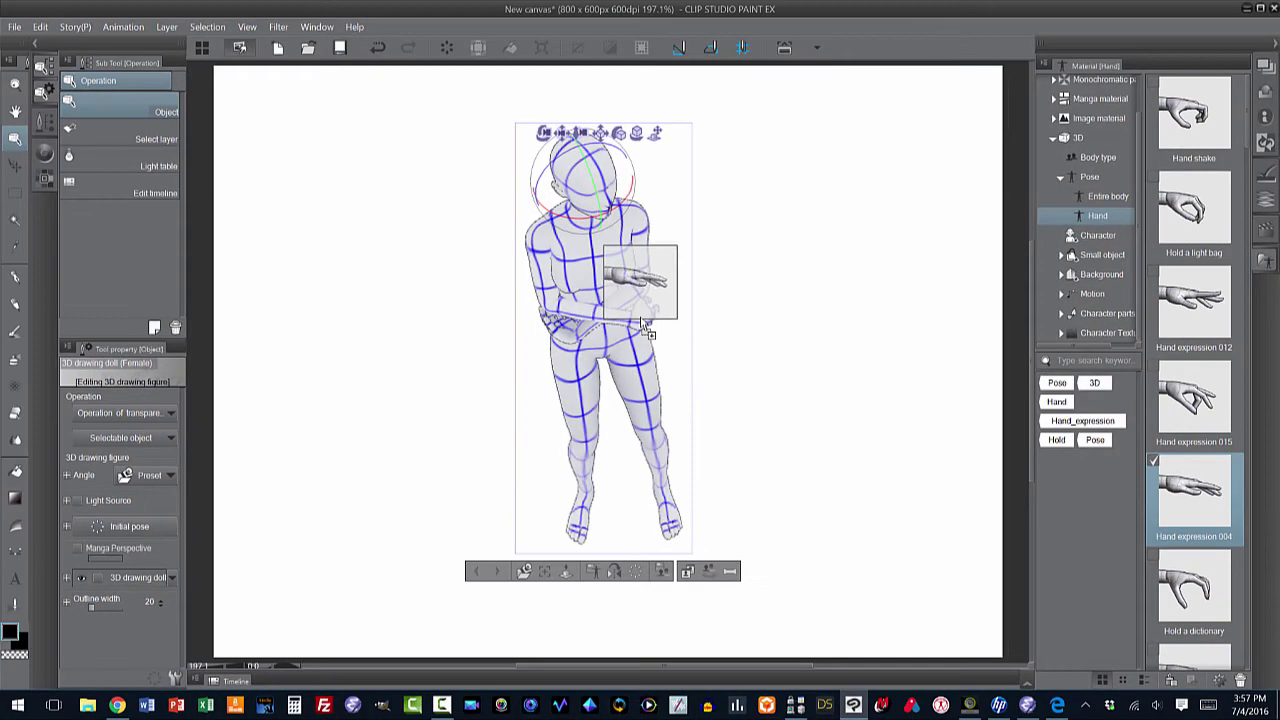
left_click_drag(642, 320, 645, 320)
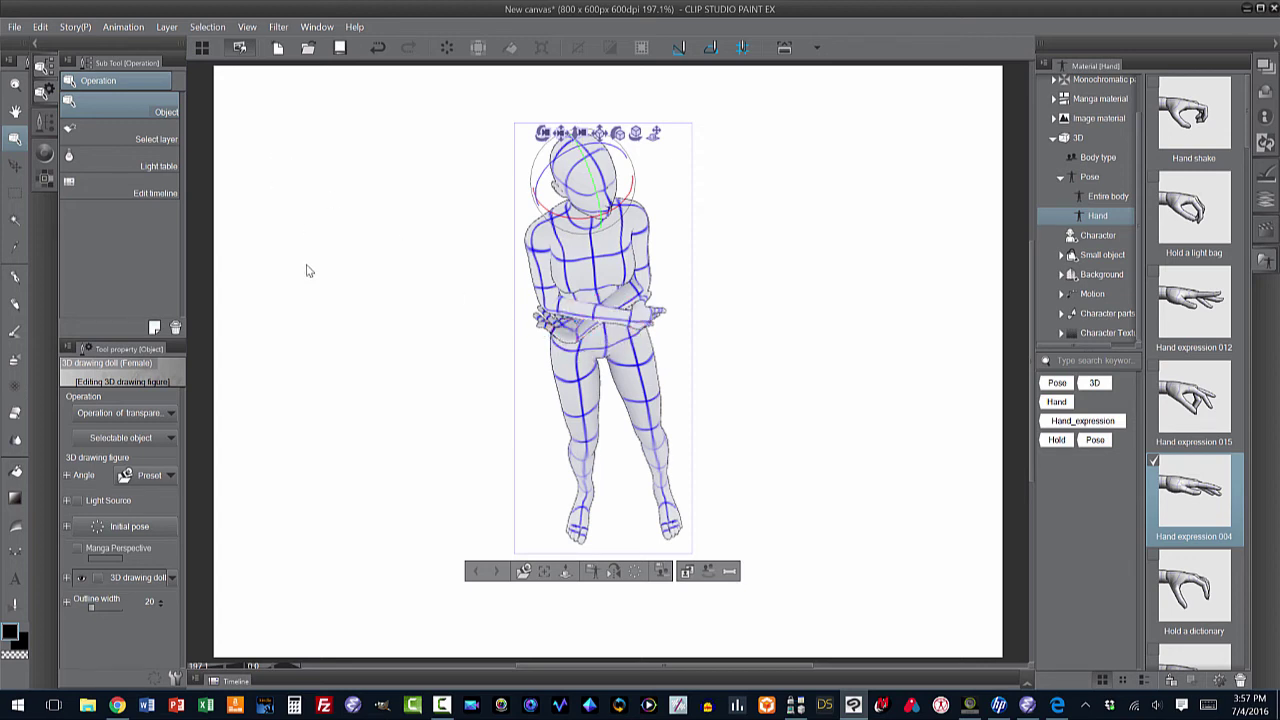
left_click(40, 26)
- Give the doll's raised hand the open Hand expression 012 pose and orbit the camera around it
left_click_drag(620, 318, 387, 250)
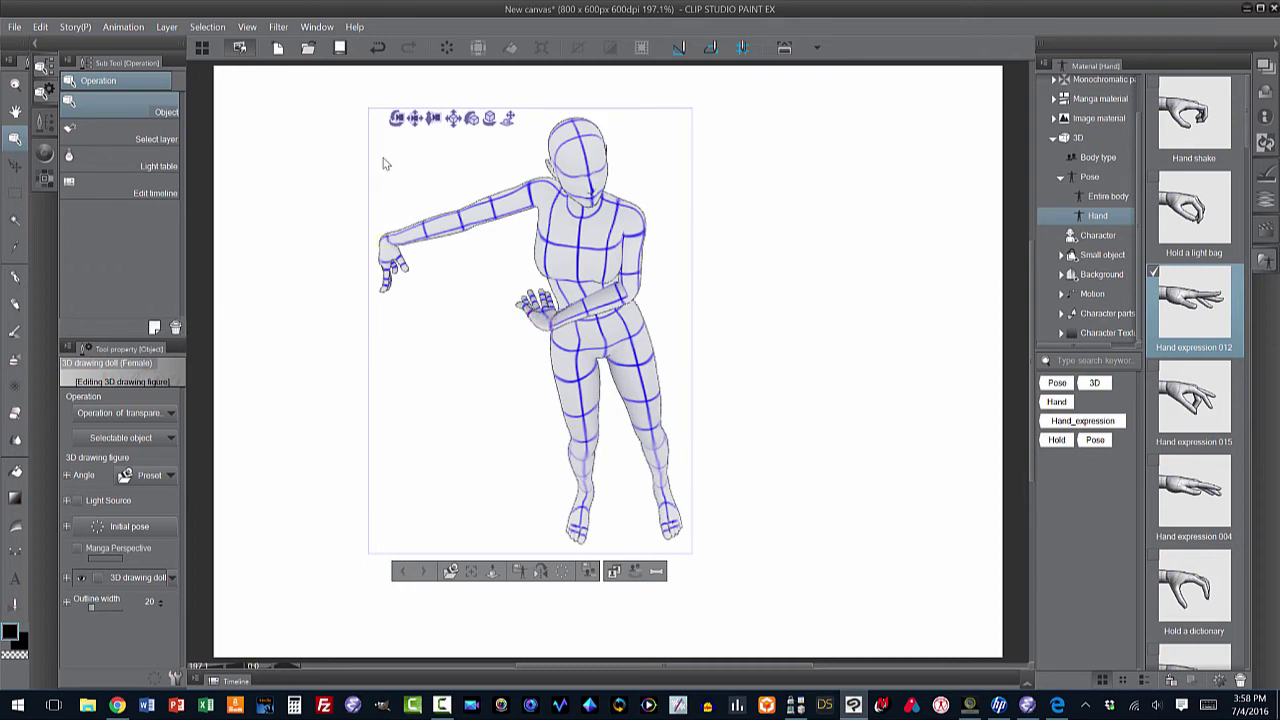
left_click_drag(430, 128, 431, 276)
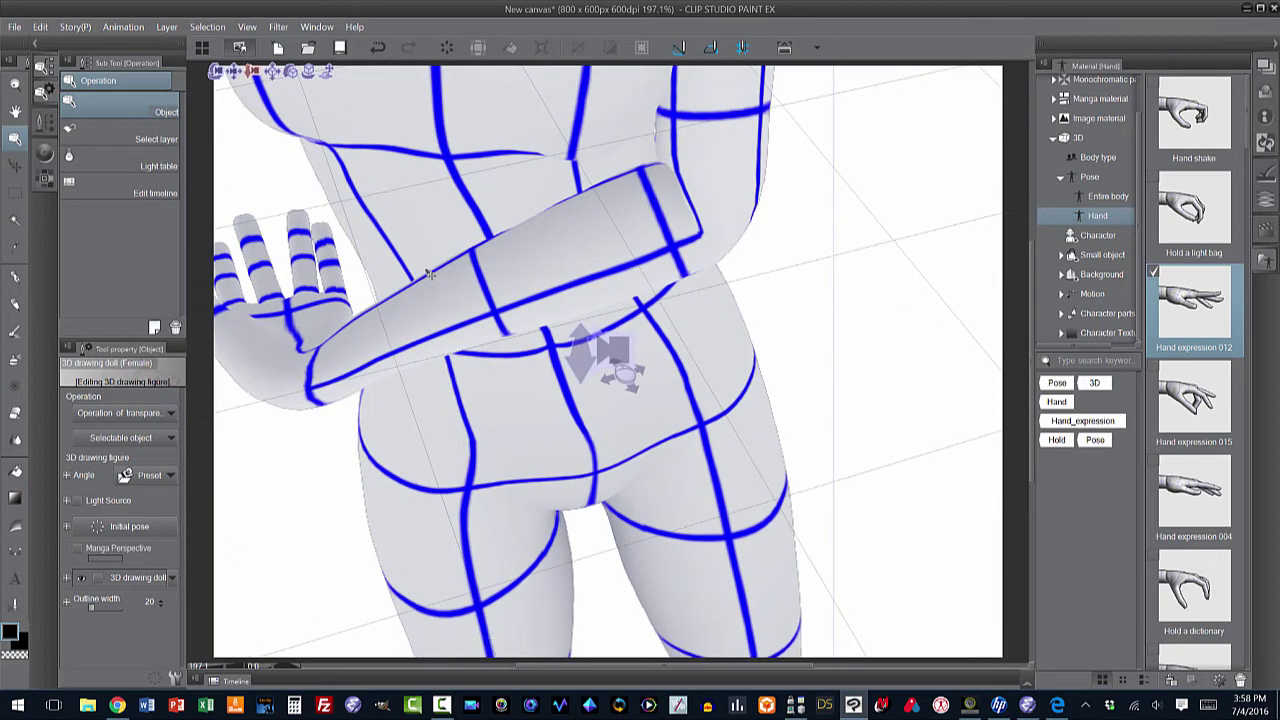
left_click_drag(240, 80, 526, 246)
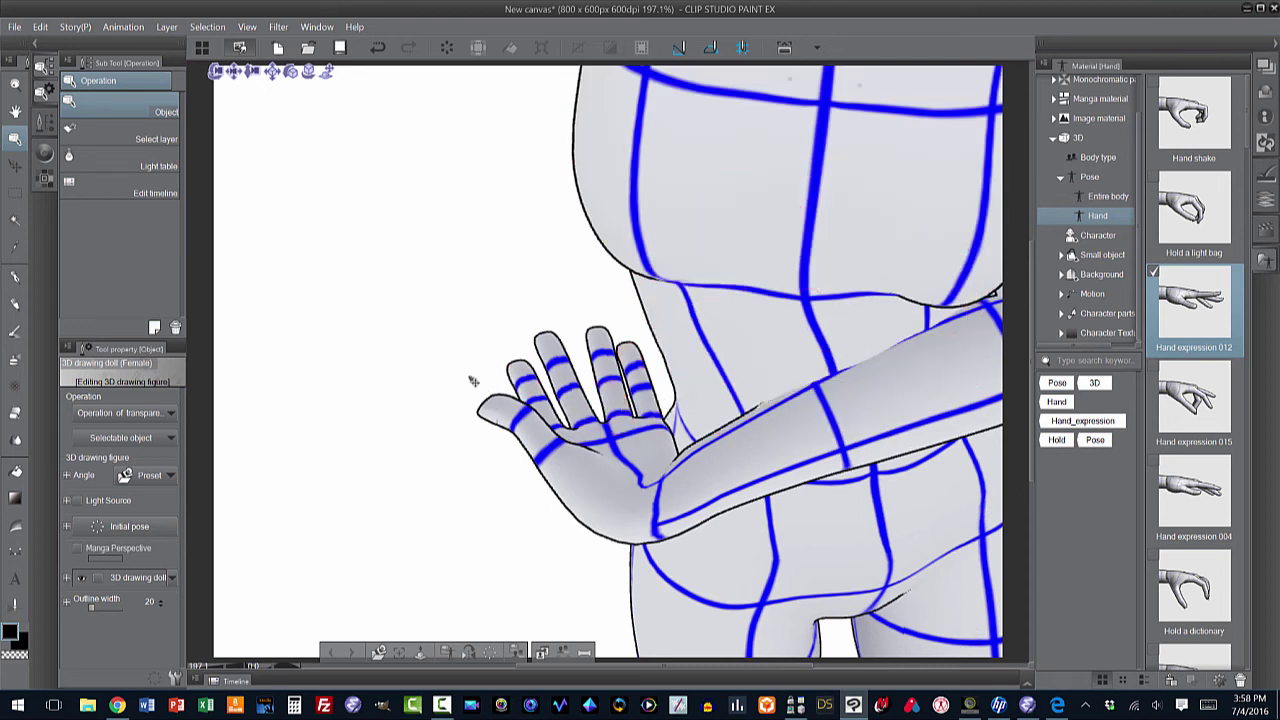
left_click_drag(258, 74, 399, 185)
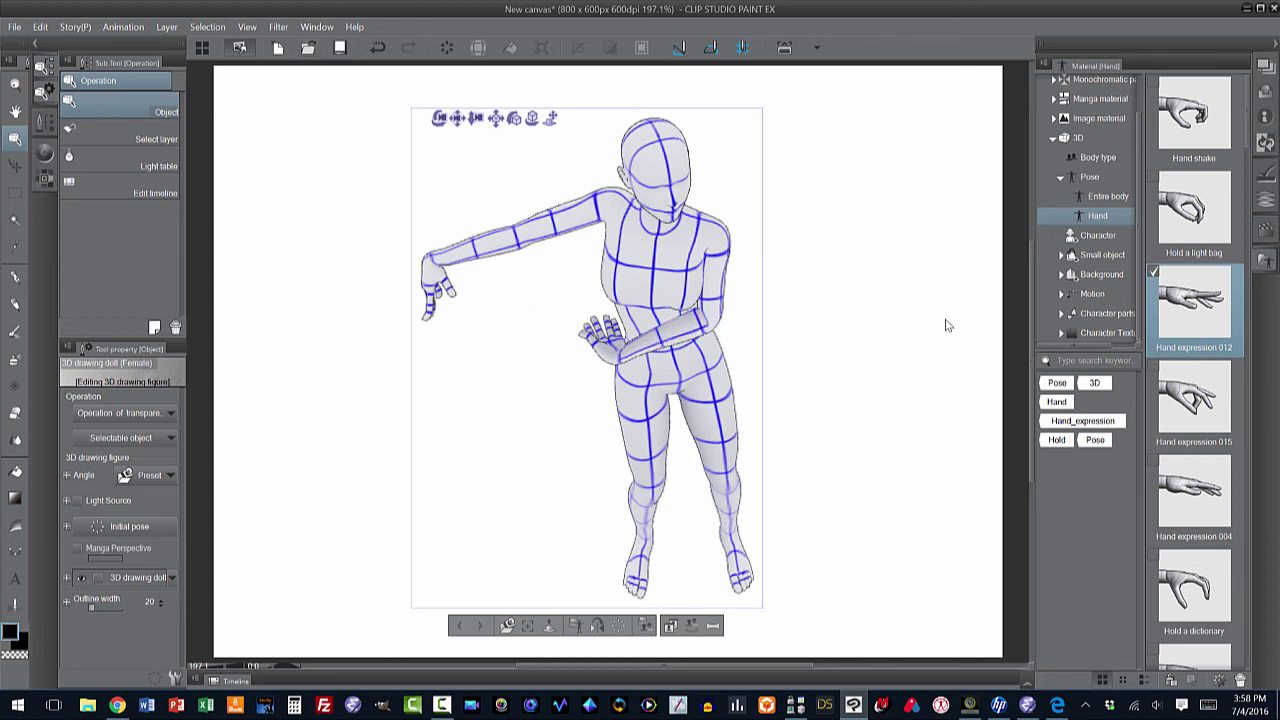
- Apply the Go down stairs entire-body pose to the doll and orbit the camera to view it from above
left_click(1089, 178)
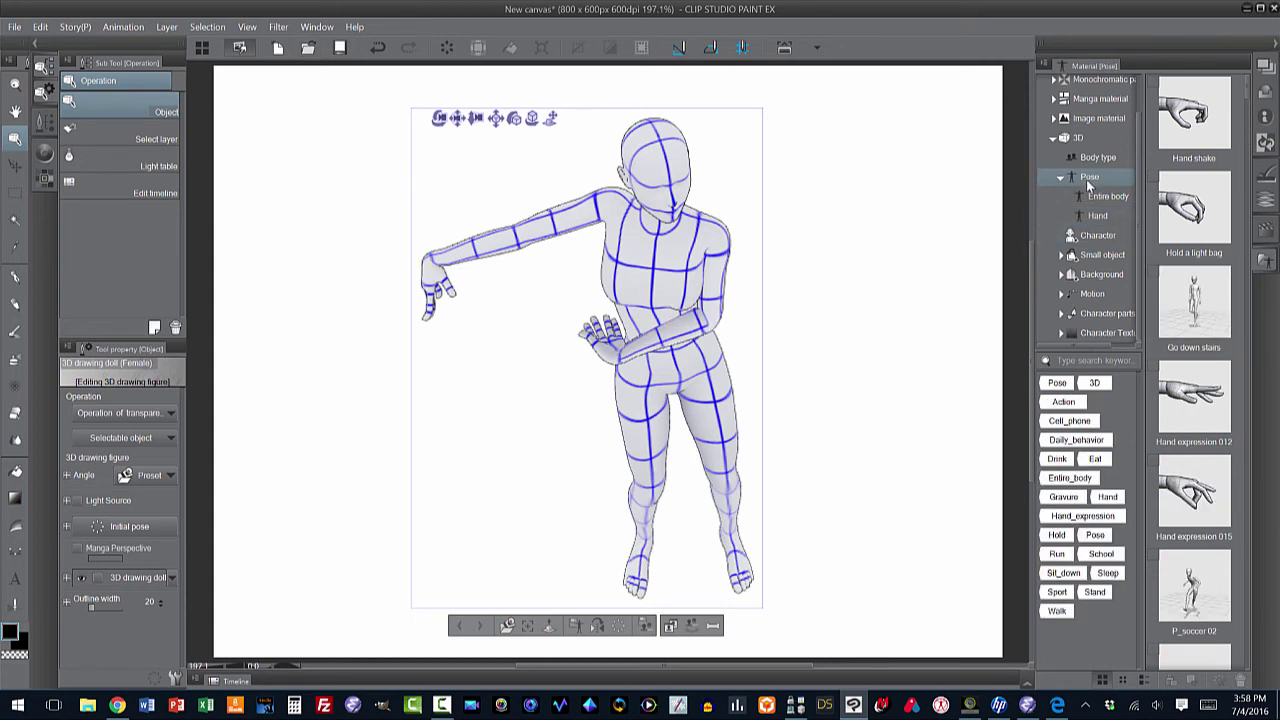
left_click(1095, 196)
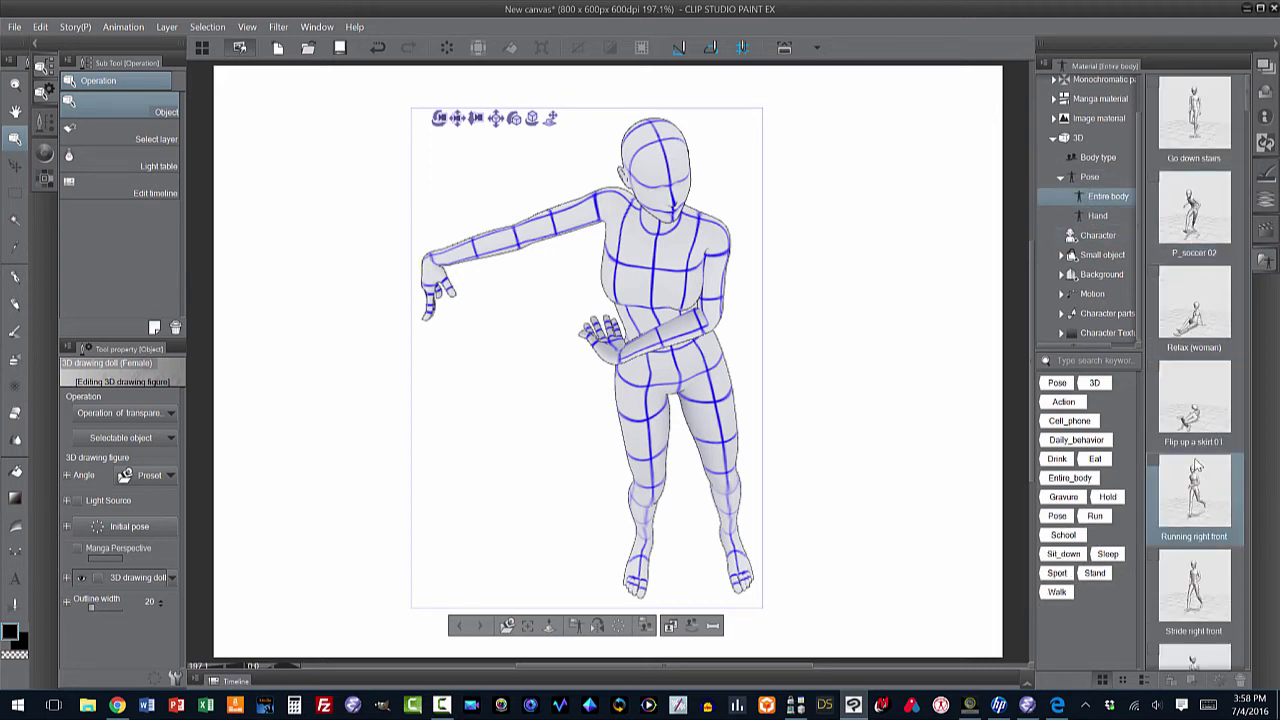
left_click_drag(1193, 128, 669, 318)
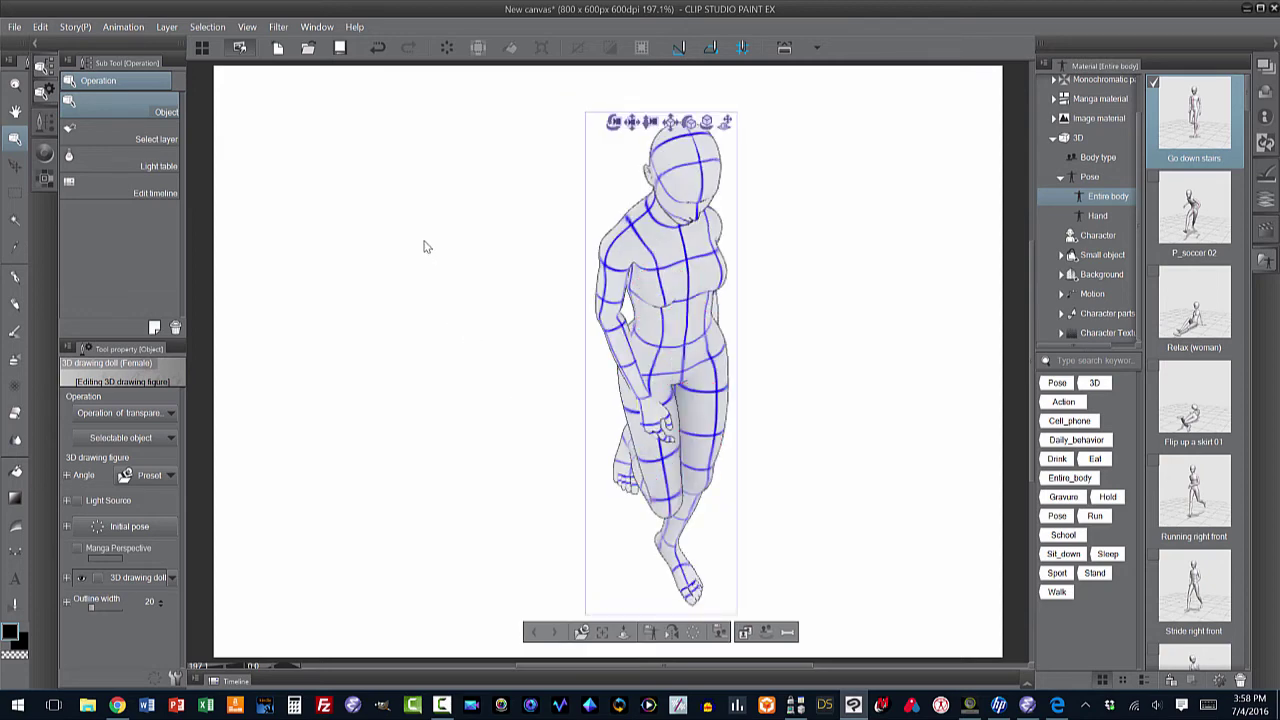
left_click_drag(424, 247, 451, 269)
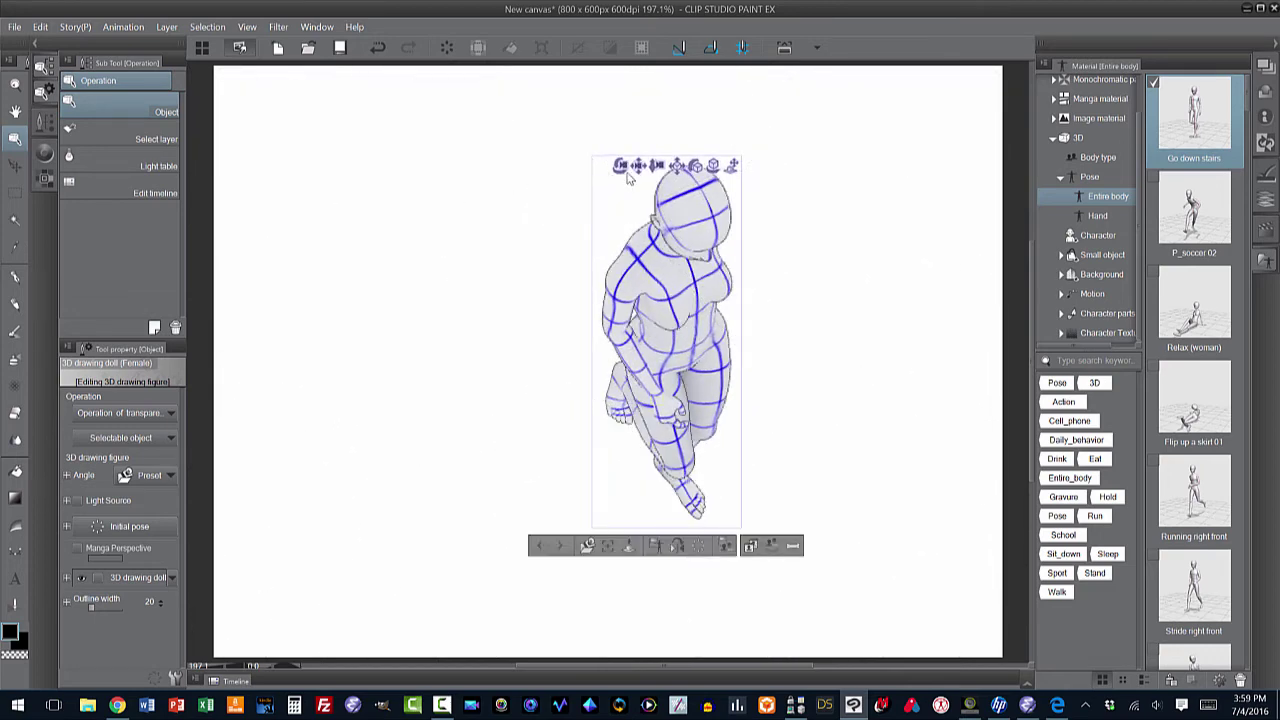
left_click_drag(651, 166, 647, 181)
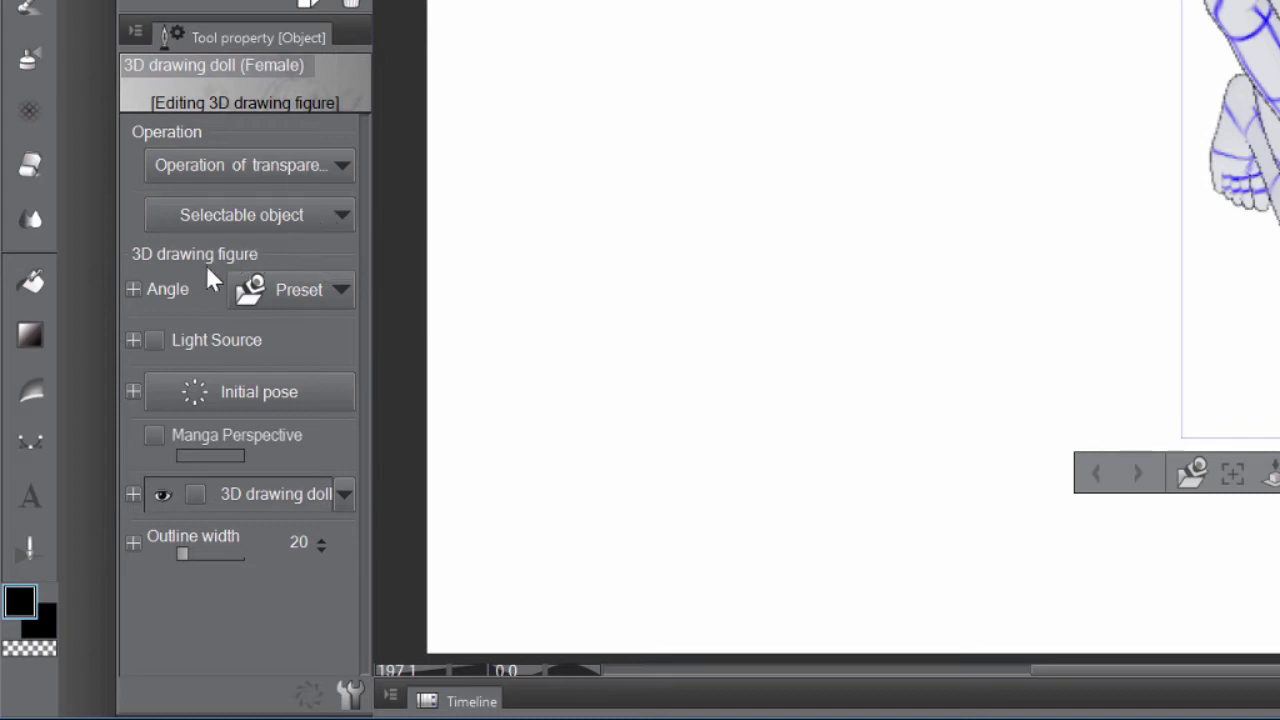
- Expand the Angle settings and raise the camera Perspective from 11 to 30
left_click(133, 290)
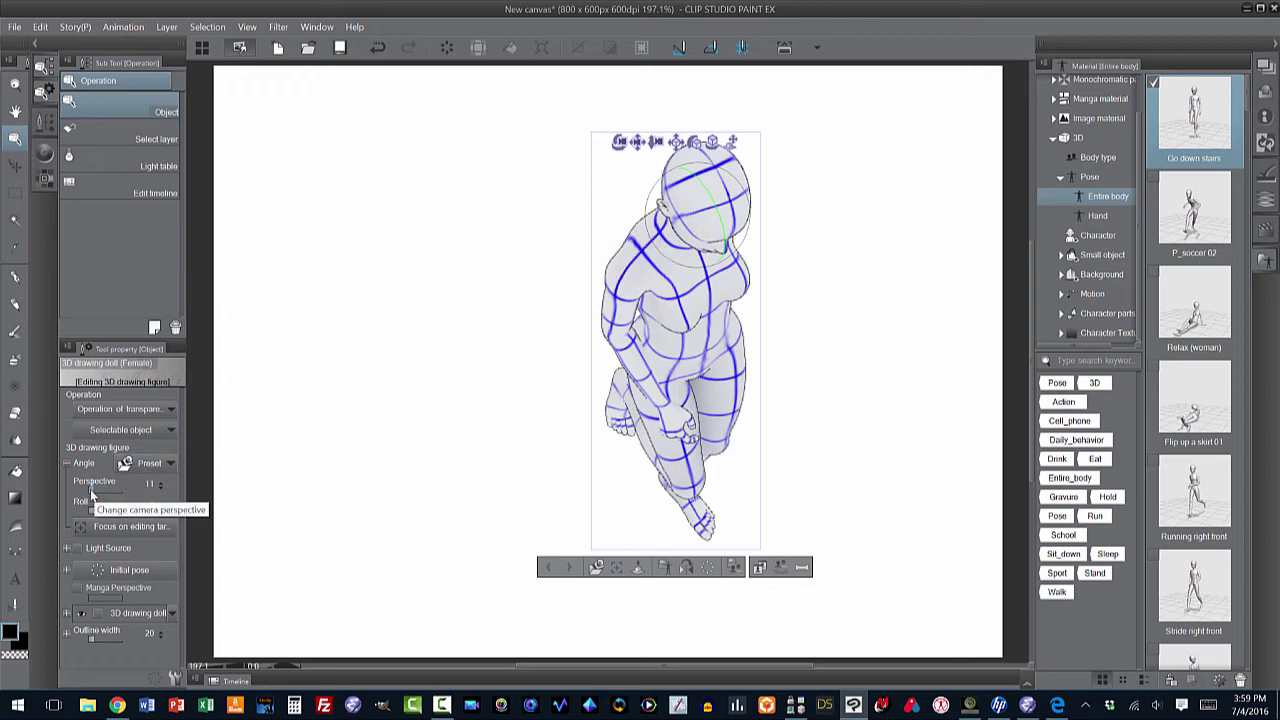
left_click_drag(92, 492, 98, 495)
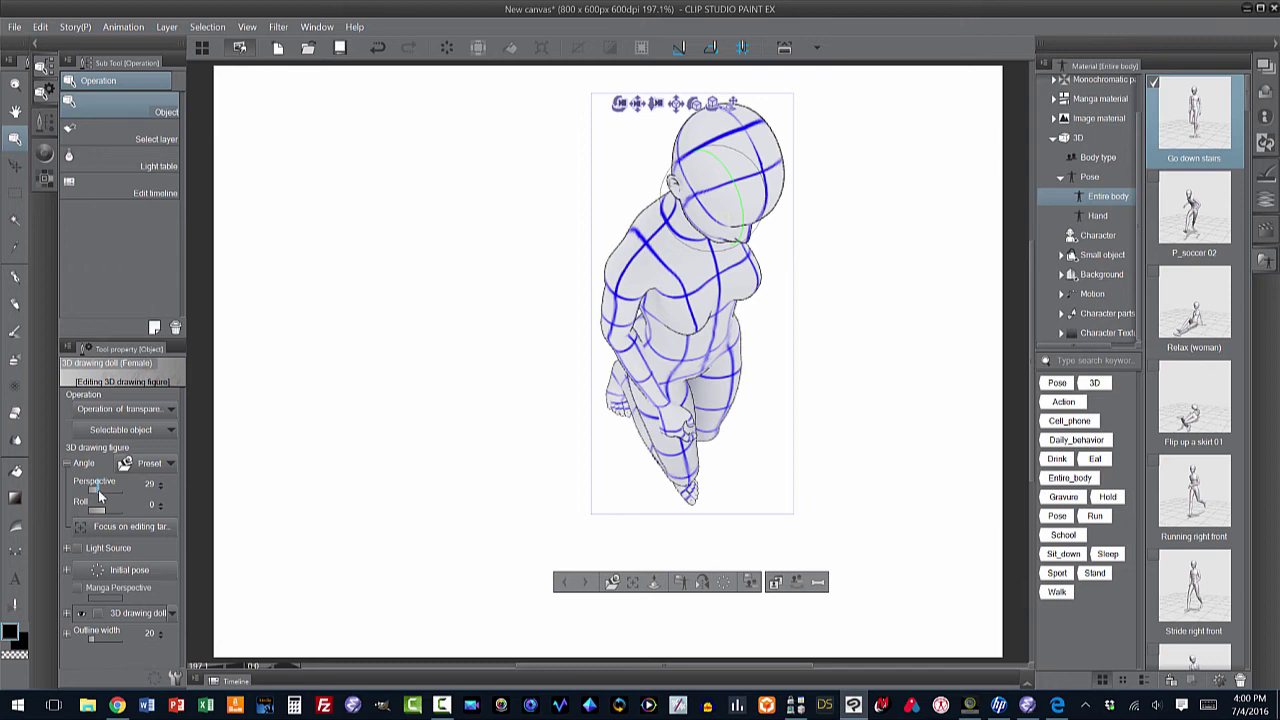
left_click_drag(100, 496, 102, 496)
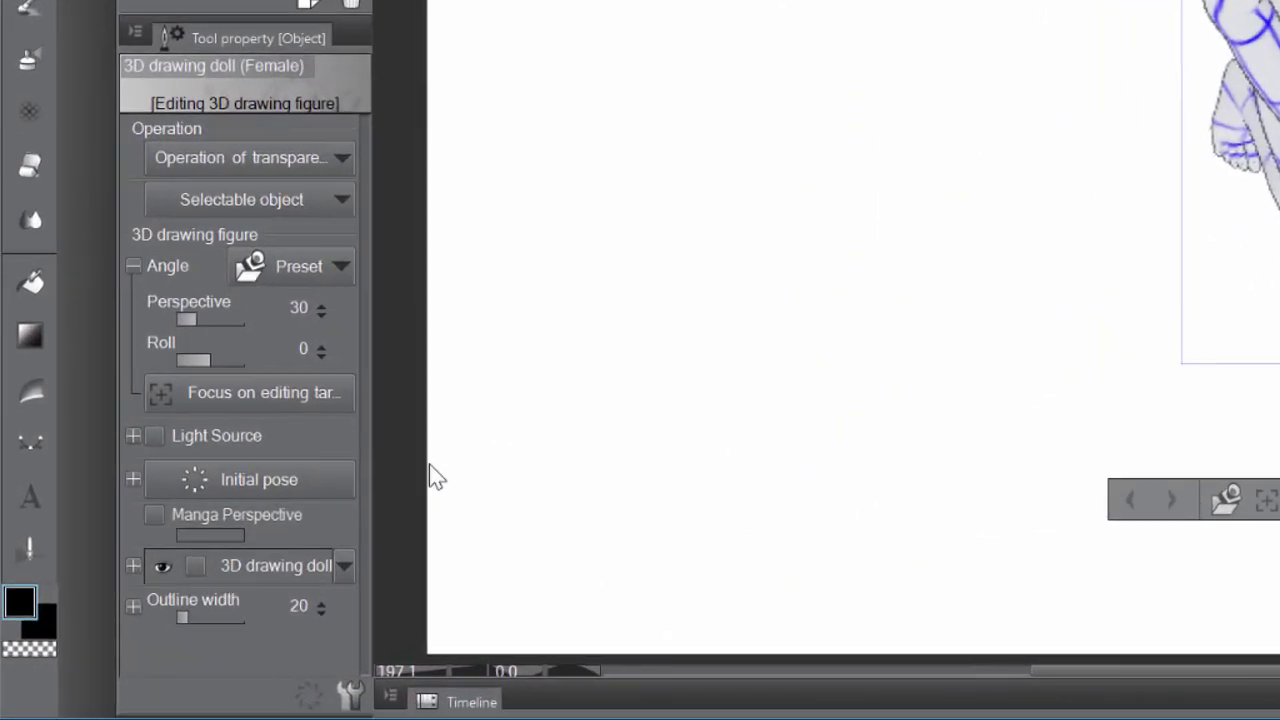
- Enable Light Source, set the light direction to deepen the doll's shading, and orbit the camera
left_click(154, 437)
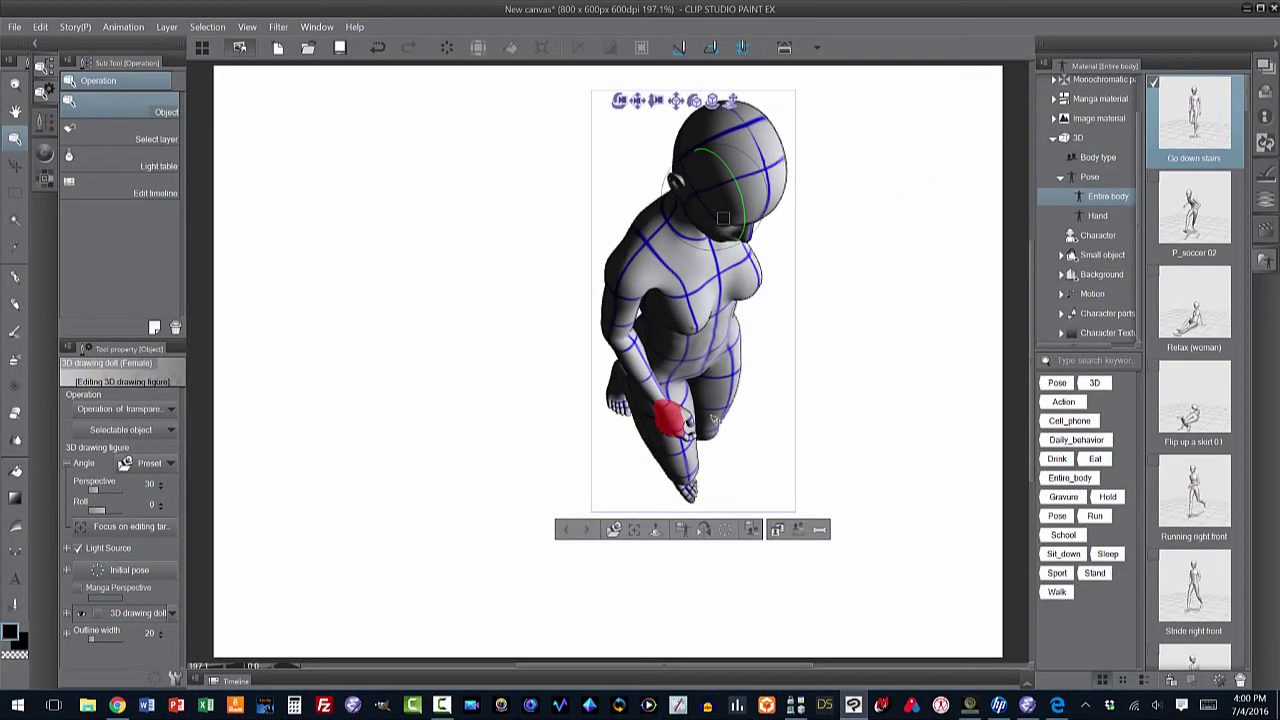
left_click(67, 549)
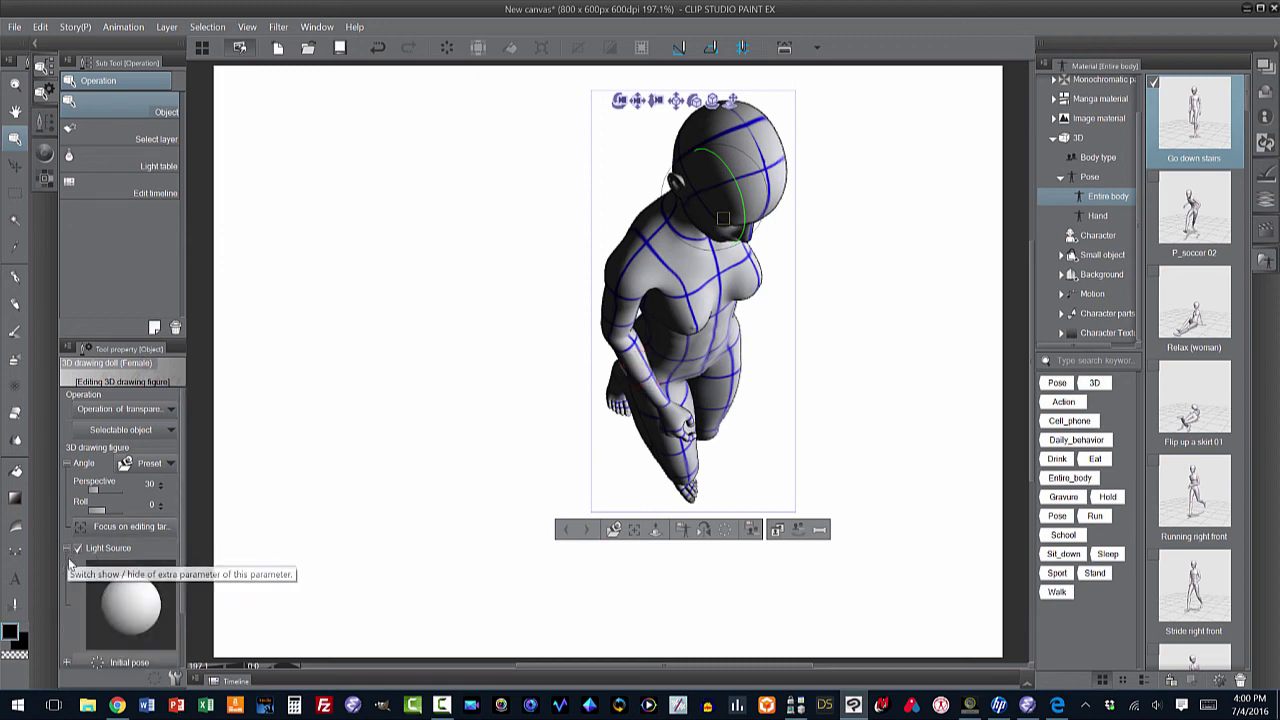
left_click(100, 615)
mouse_move(100, 612)
left_mouse_down()
mouse_move(152, 607)
mouse_move(80, 610)
left_mouse_up()
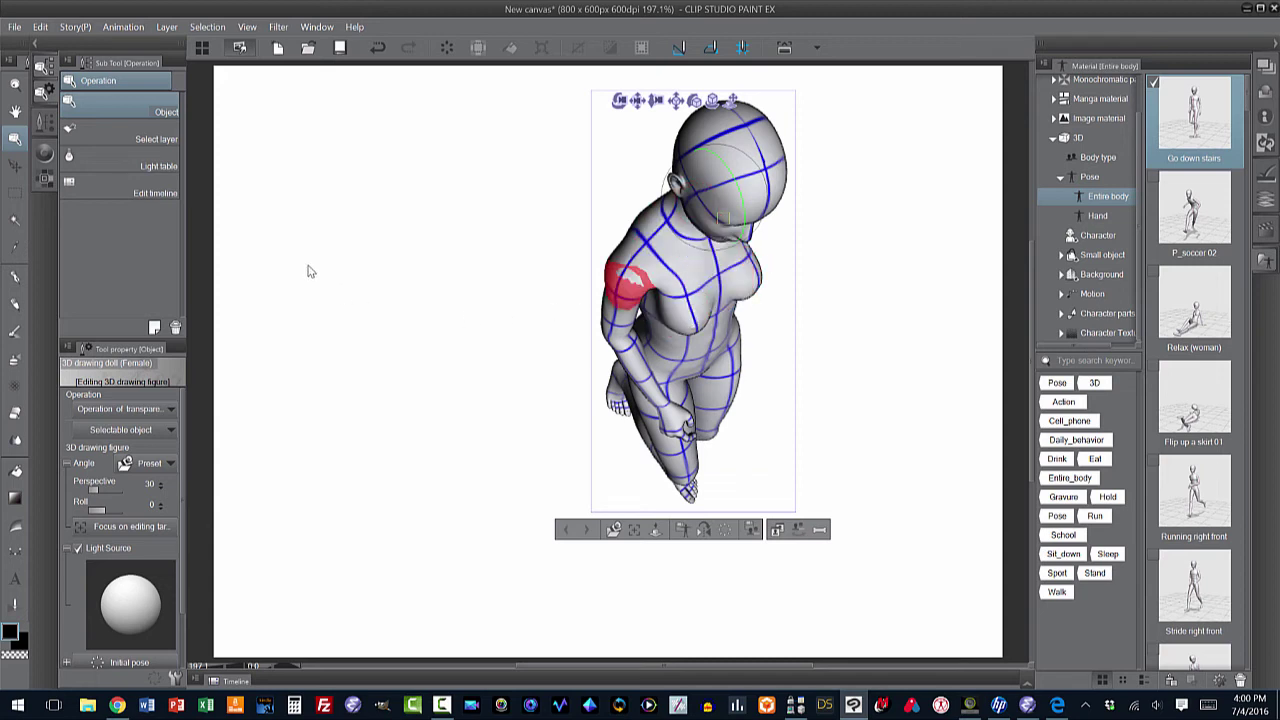
left_click(637, 104)
left_click_drag(630, 137, 565, 100)
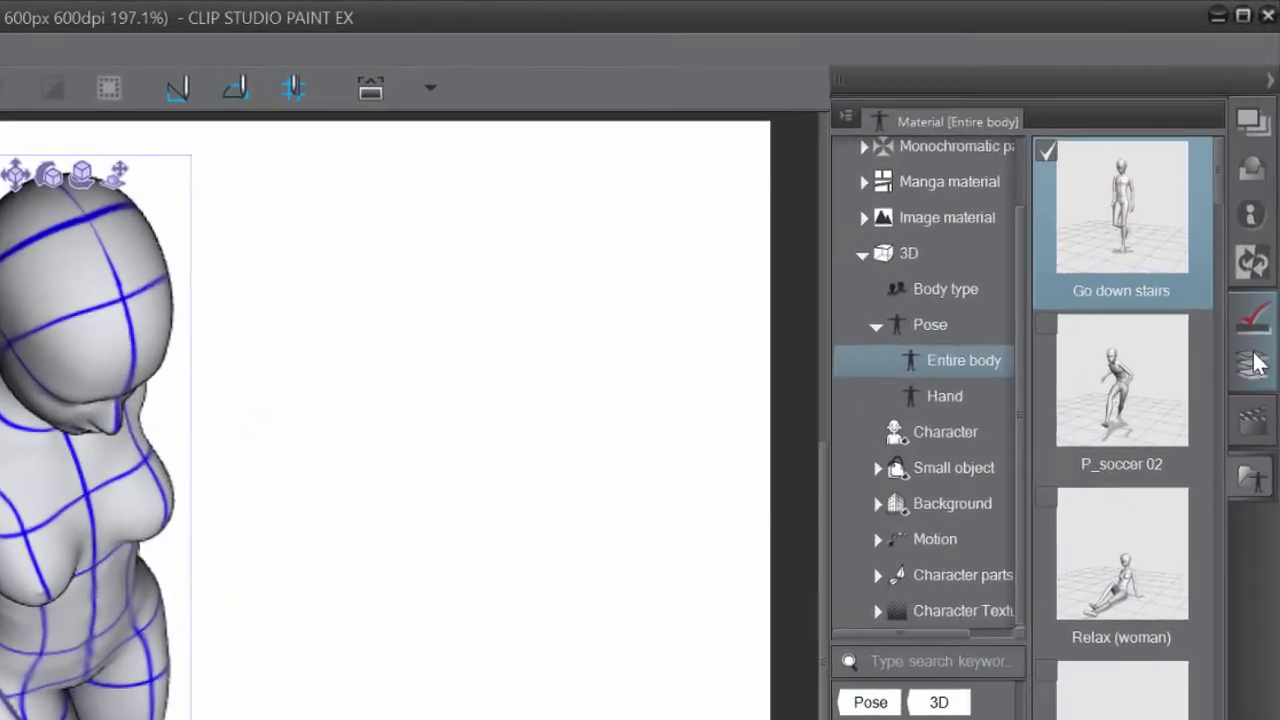
- Move Layer 1 above the 3D drawing doll (Female) layer and pick the Pencil tool
left_click(1265, 199)
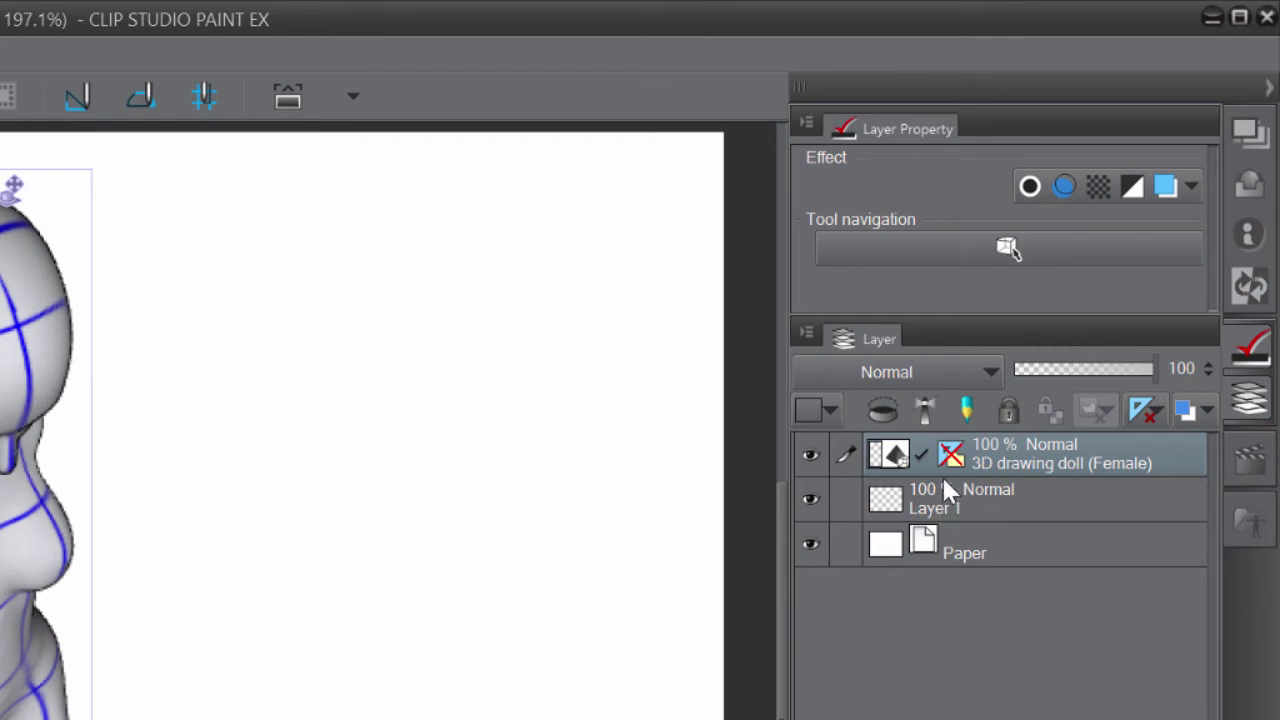
left_click_drag(941, 482, 938, 453)
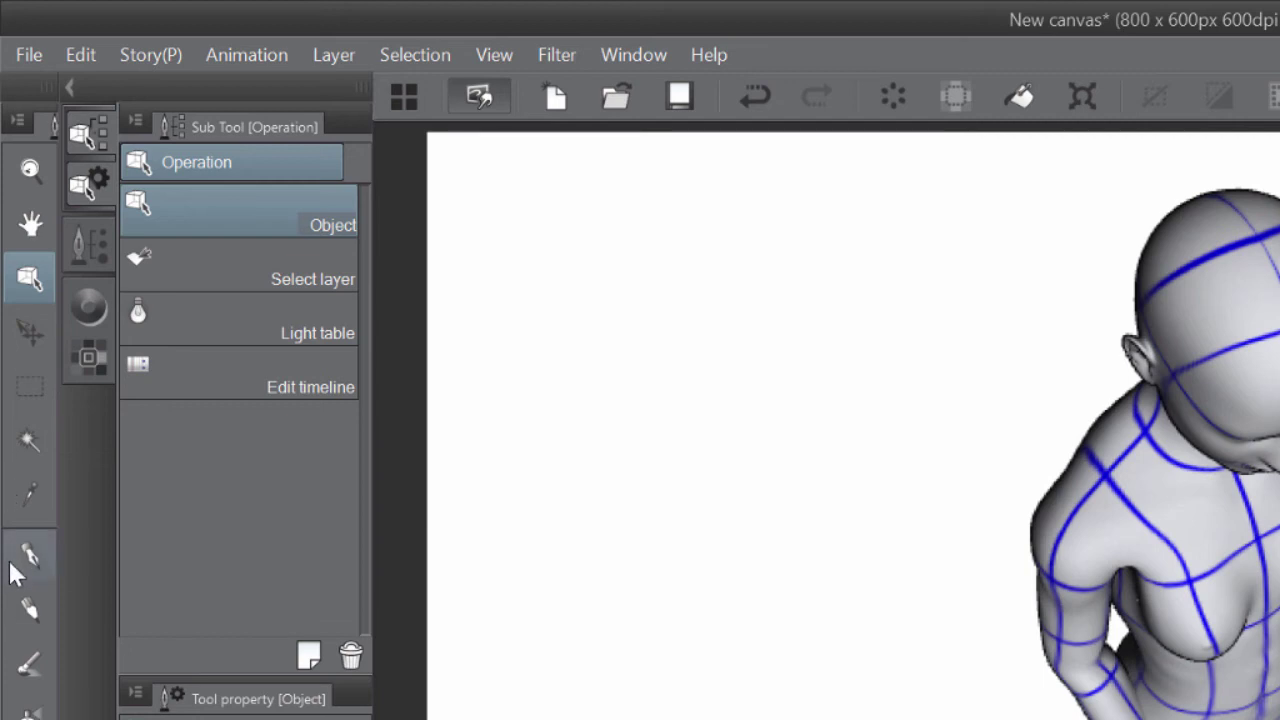
left_click(27, 608)
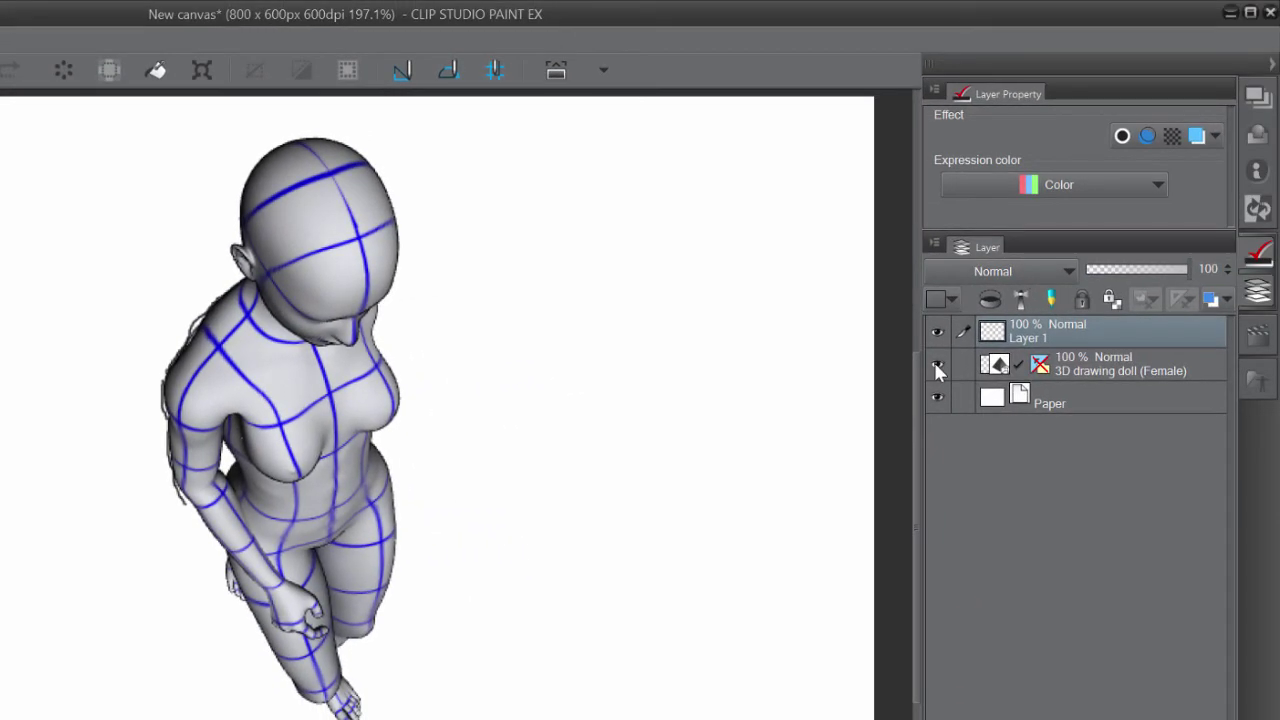
- Hide the 3D drawing doll layer to check the pencil stroke, then show it again
left_click(937, 368)
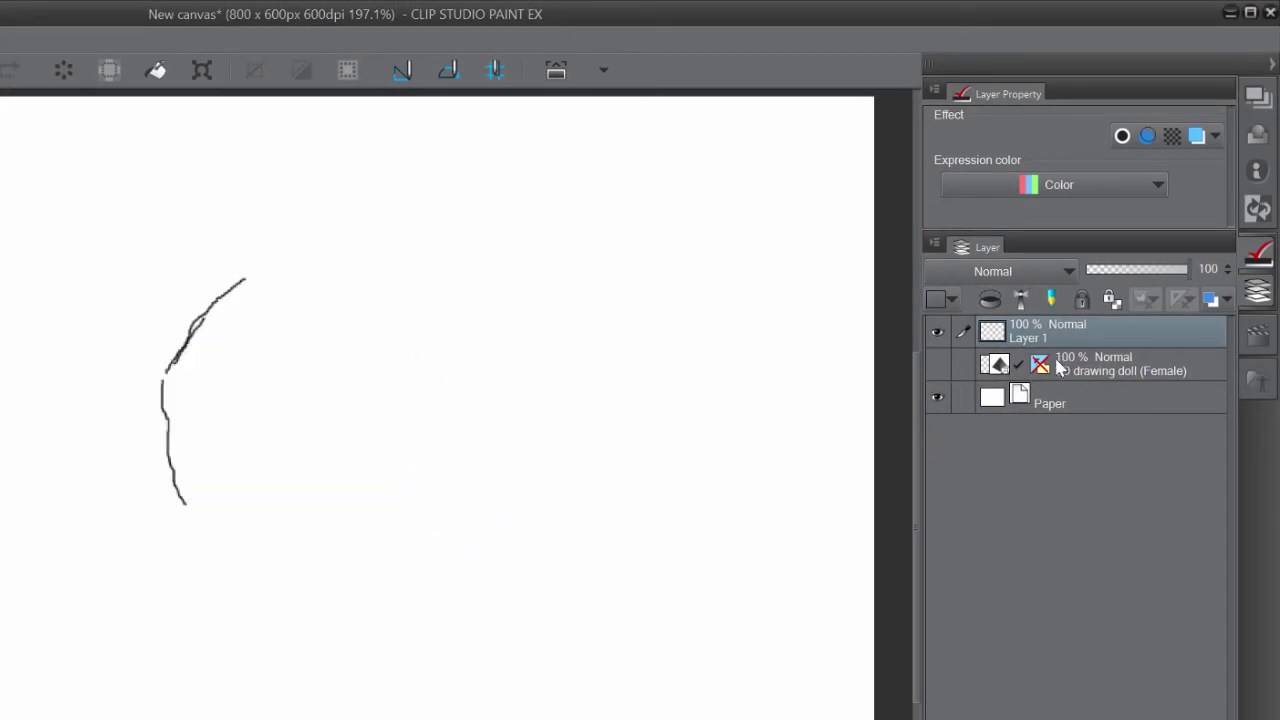
left_click(938, 366)
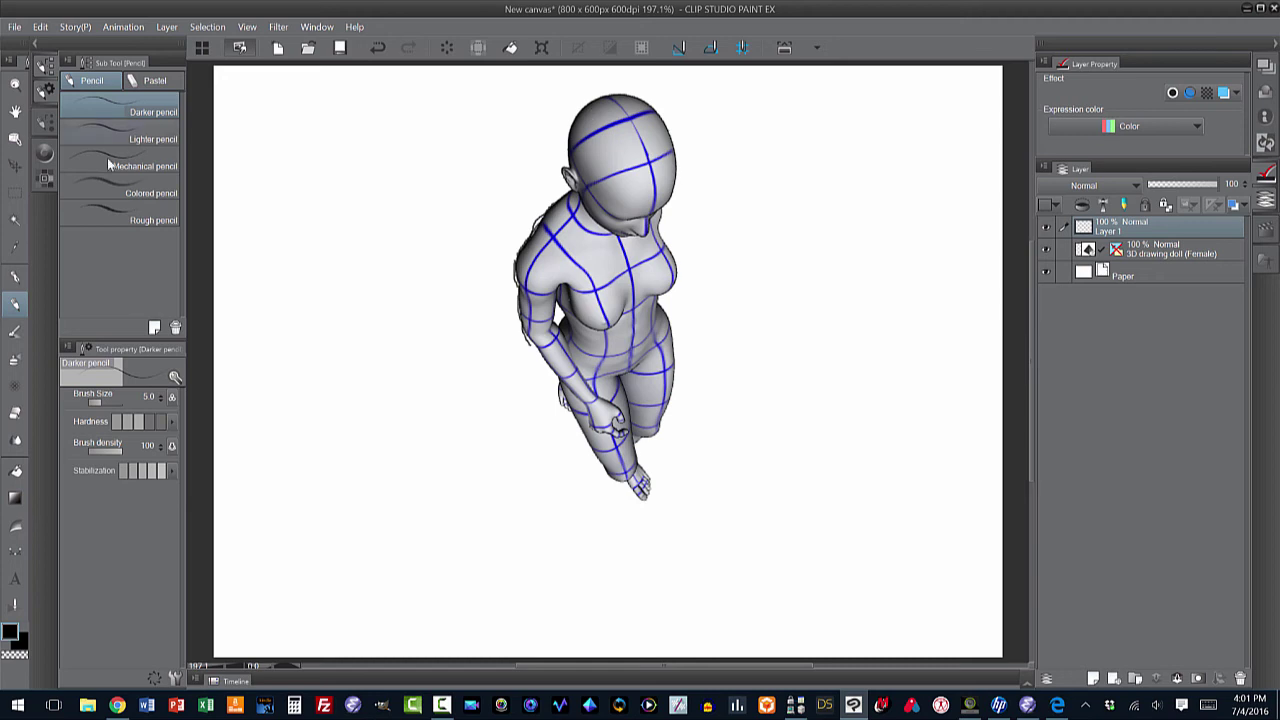
- Select the doll with the Object tool and orbit the camera so it tilts to the right
left_click(15, 138)
left_click(588, 172)
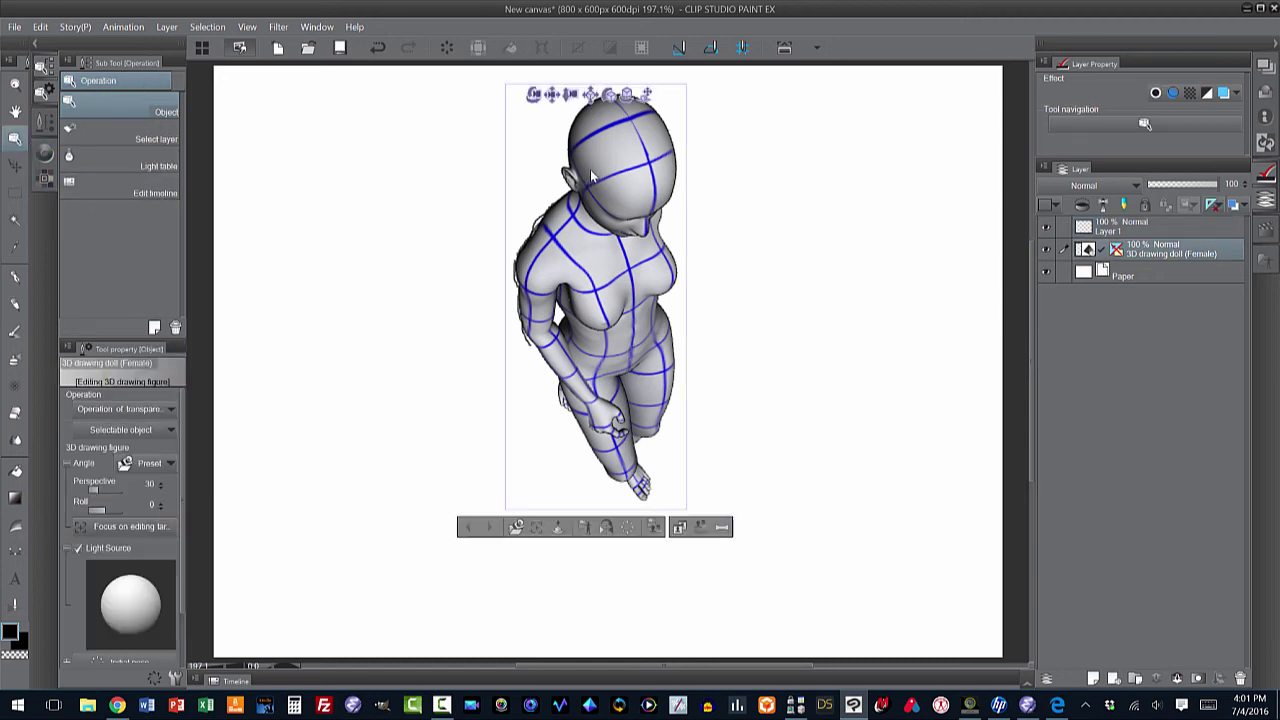
left_click_drag(557, 99, 757, 134)
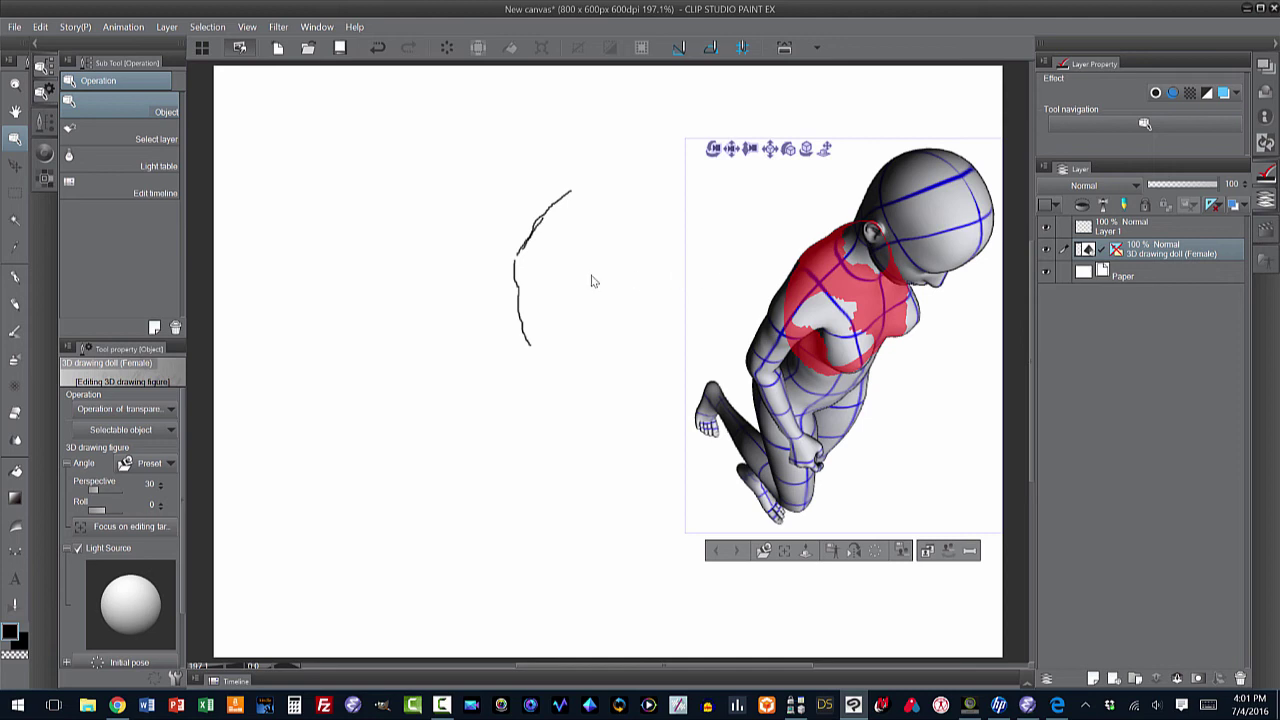
- Add the 3D drawing doll (Male) from Body type to the canvas and view it from above
left_click(1266, 259)
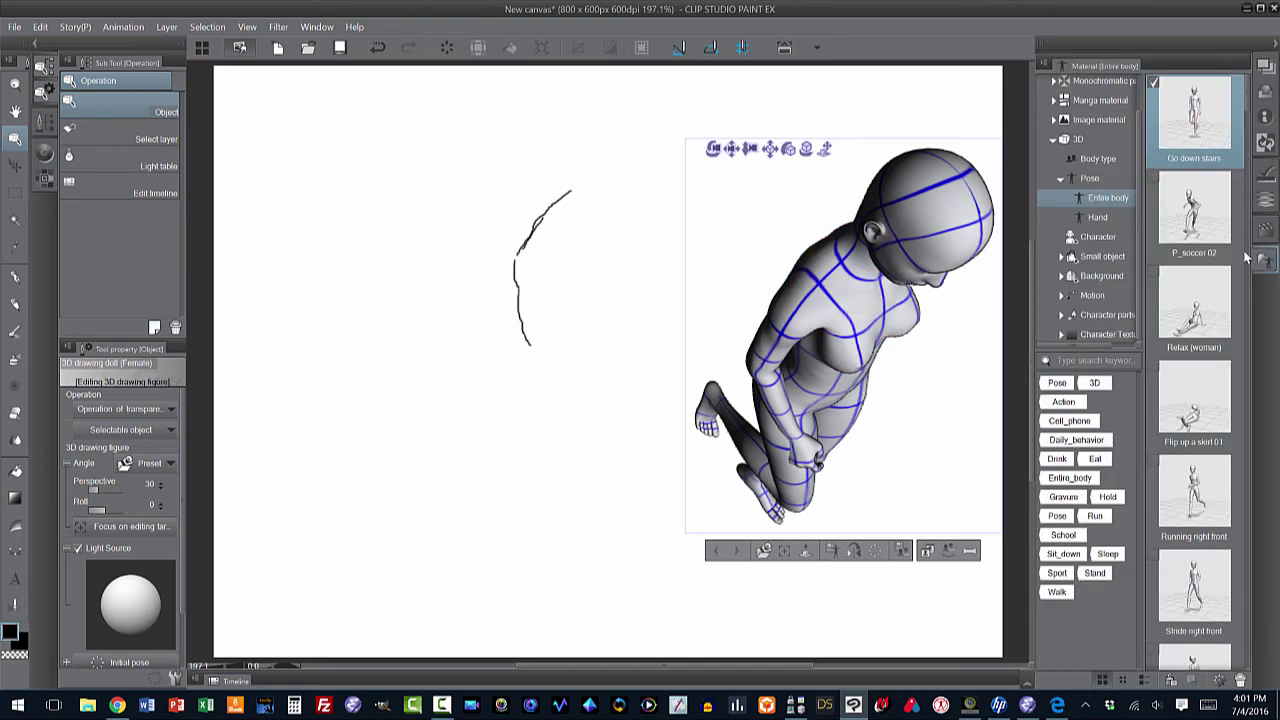
left_click(1094, 158)
left_click(1189, 127)
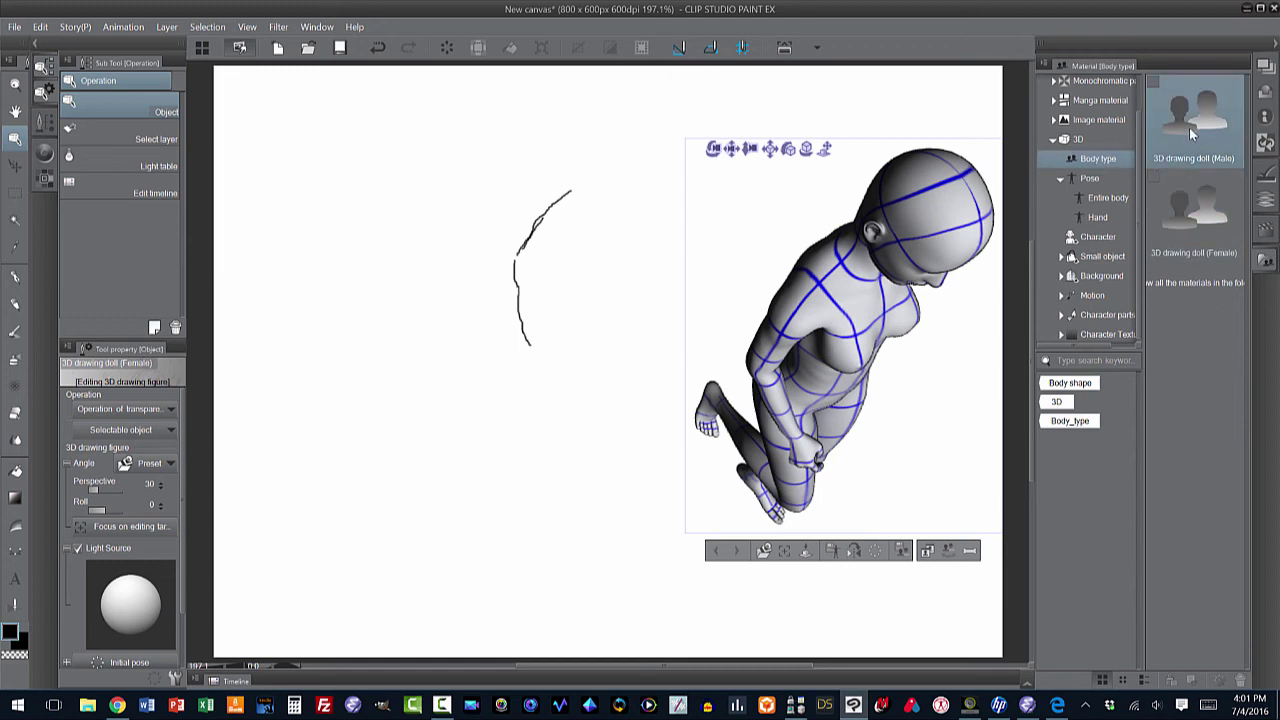
mouse_move(1189, 127)
left_mouse_down()
mouse_move(617, 265)
mouse_move(489, 329)
left_mouse_up()
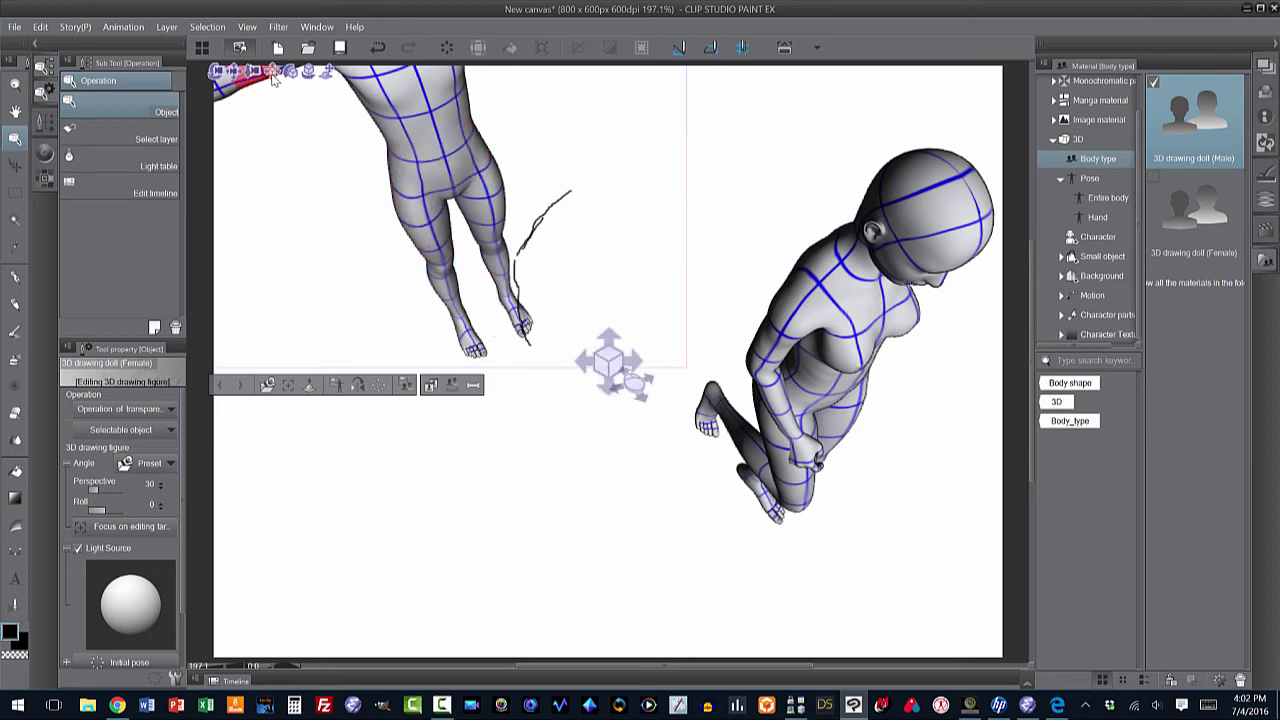
left_click_drag(272, 80, 382, 270)
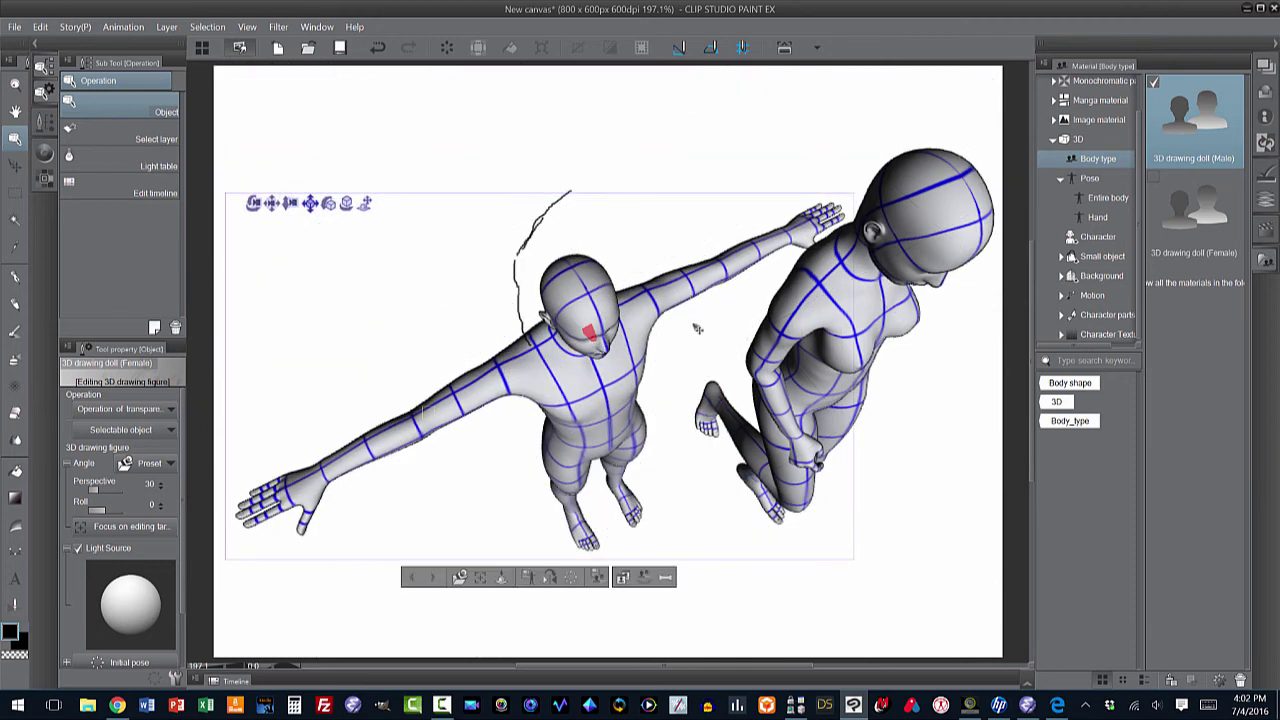
left_click(1101, 199)
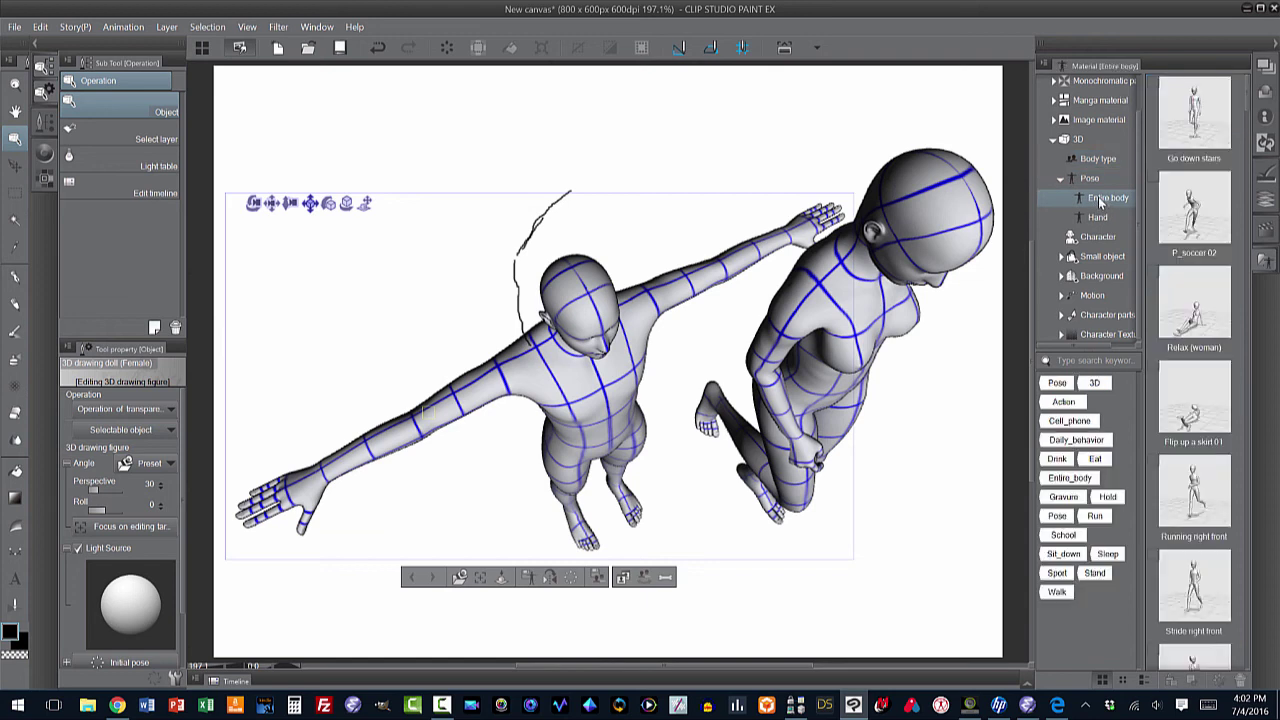
left_click_drag(1200, 118, 601, 398)
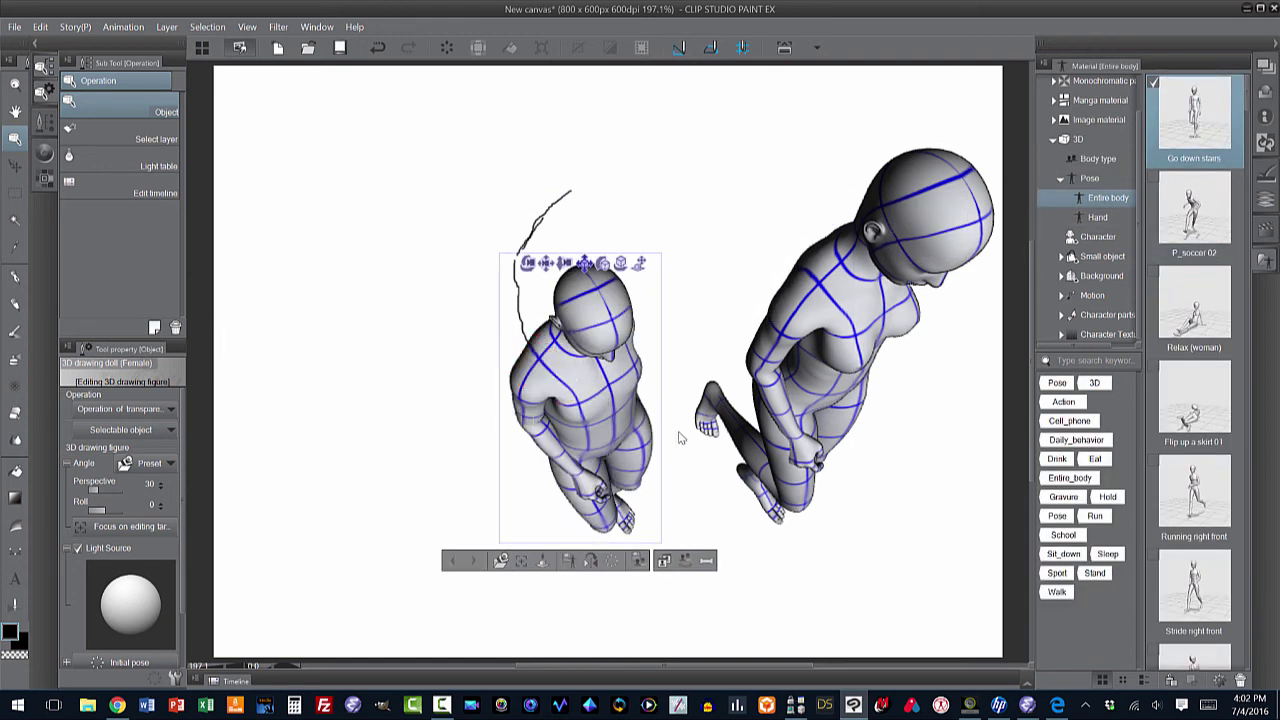
left_click(785, 337)
left_click(598, 418)
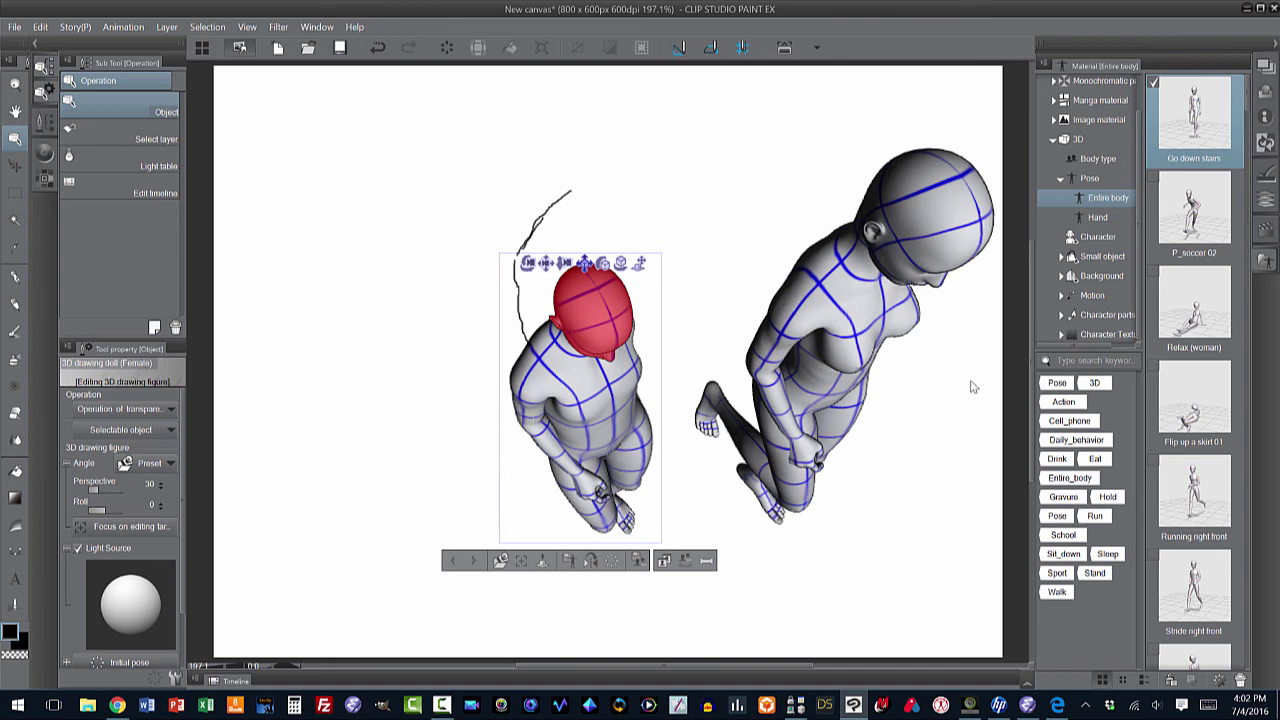
left_click(795, 378)
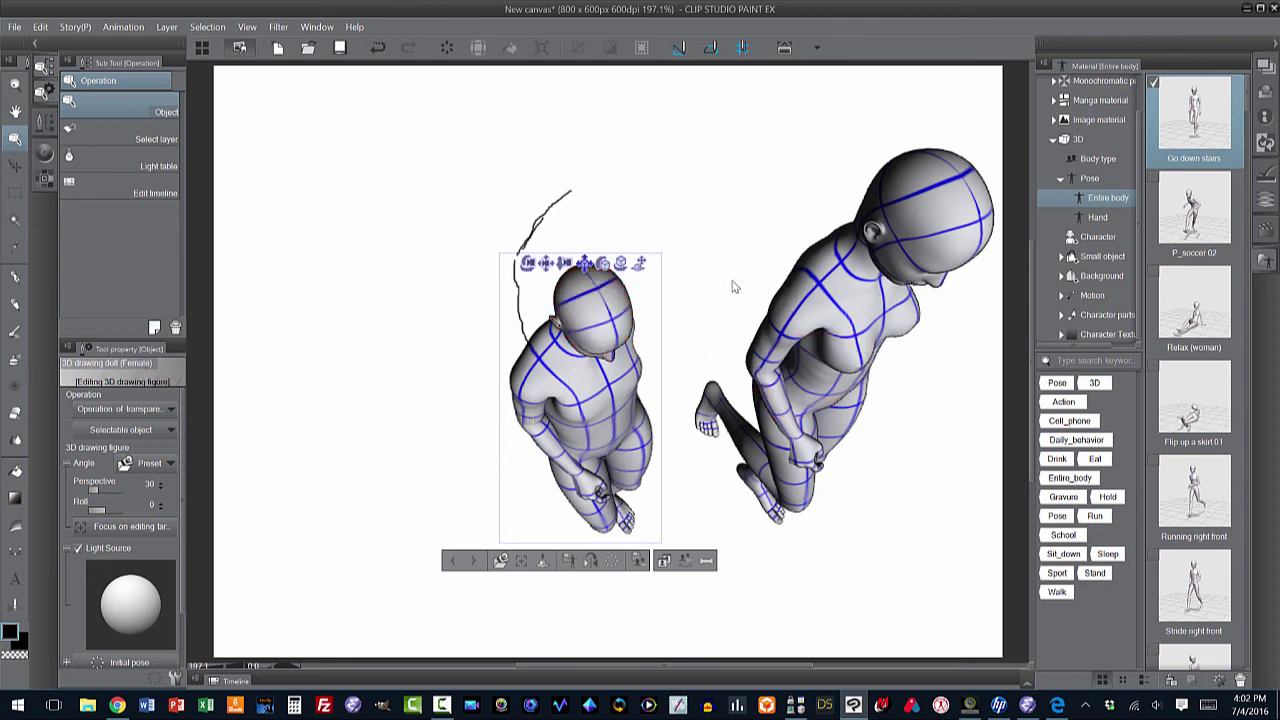
- Collapse and reopen the Material palette, then browse the 3D Character materials
left_click(1262, 258)
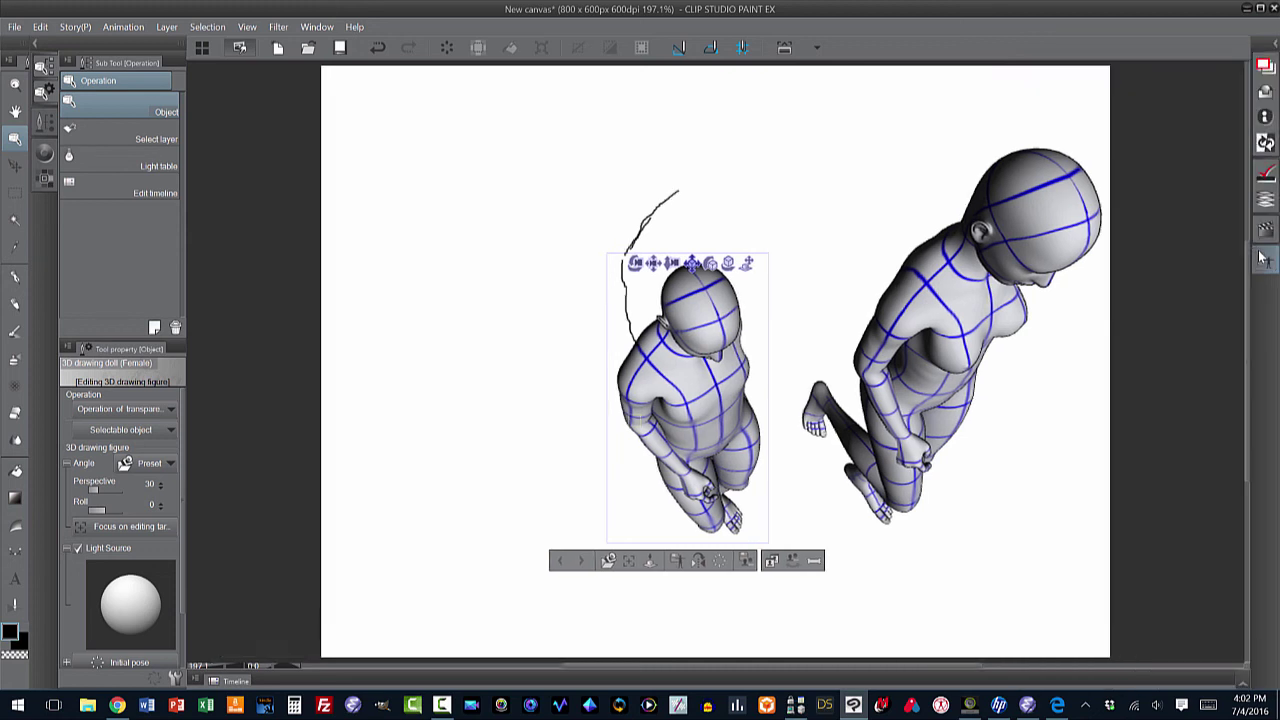
left_click(1265, 259)
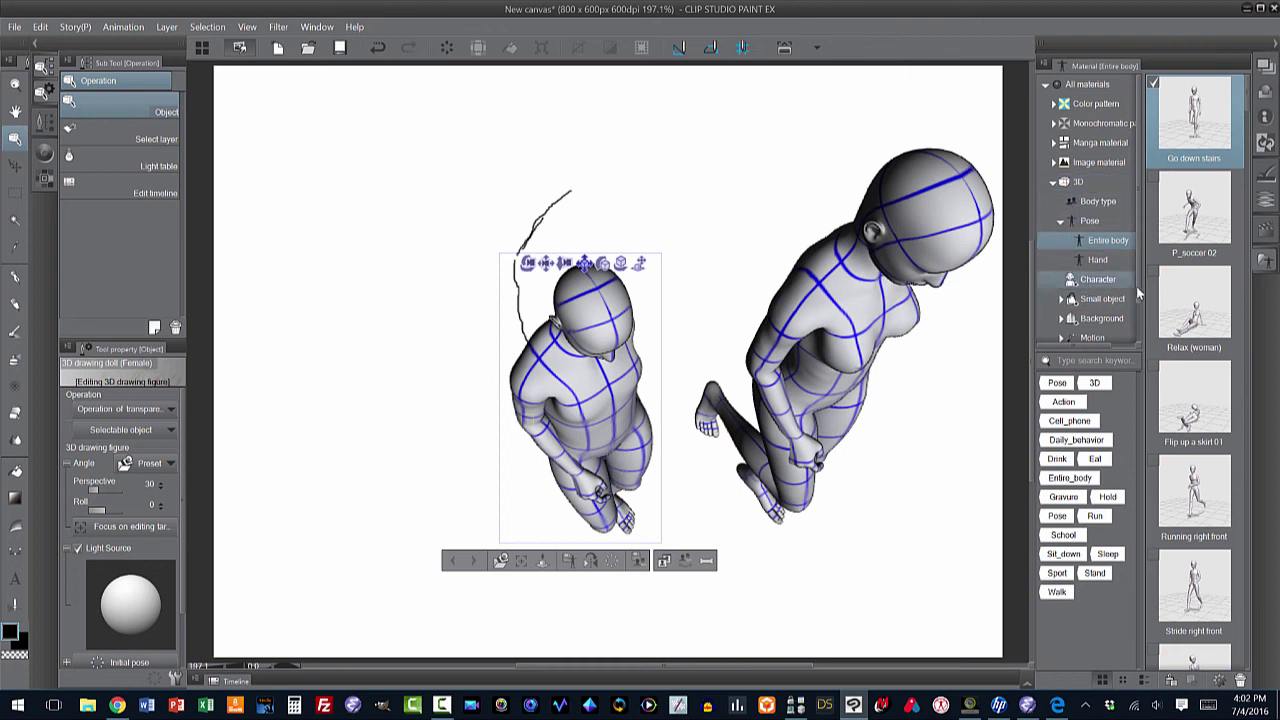
scroll(1138, 310, "down", 2)
scroll(1141, 318, "down", 1)
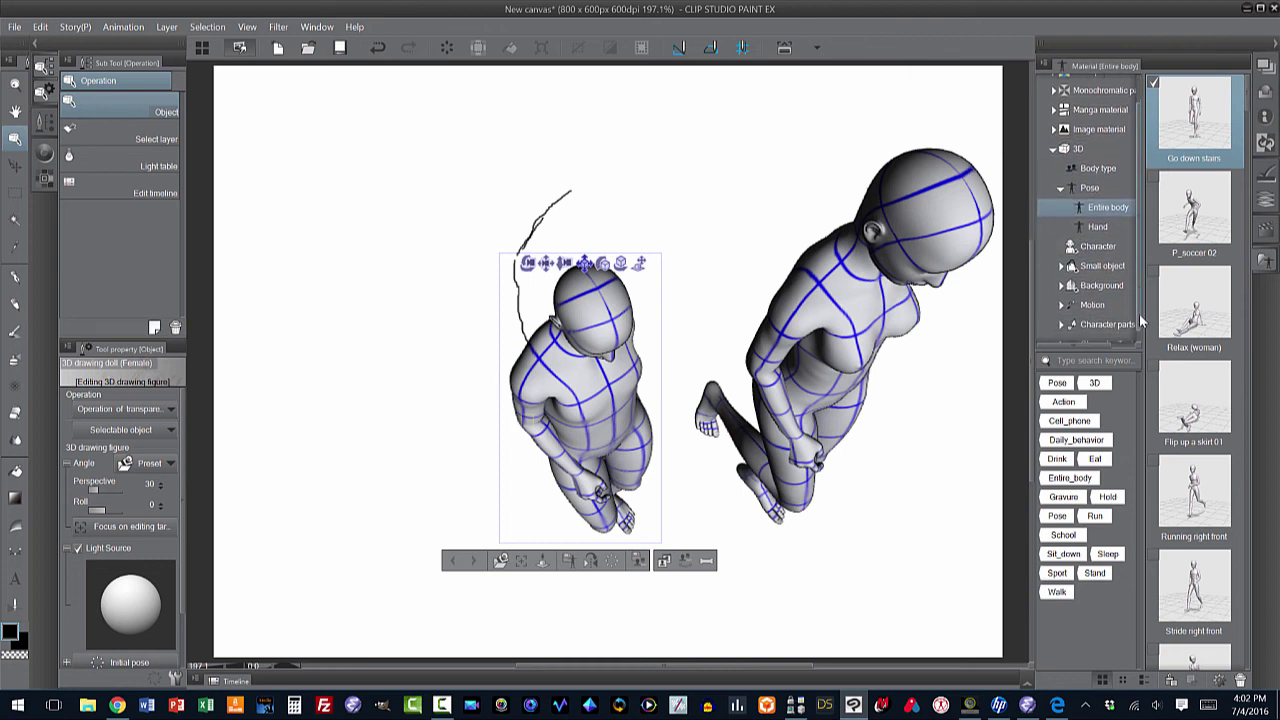
left_click(1078, 250)
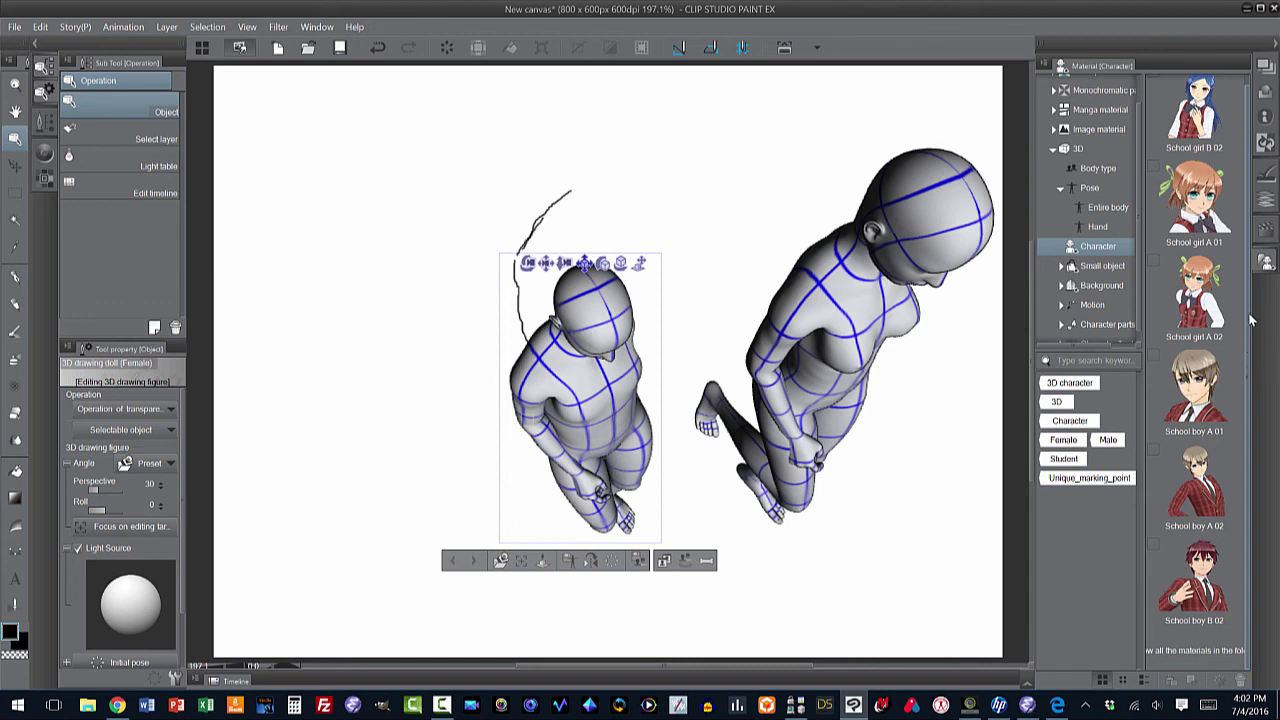
scroll(1250, 318, "up", 1)
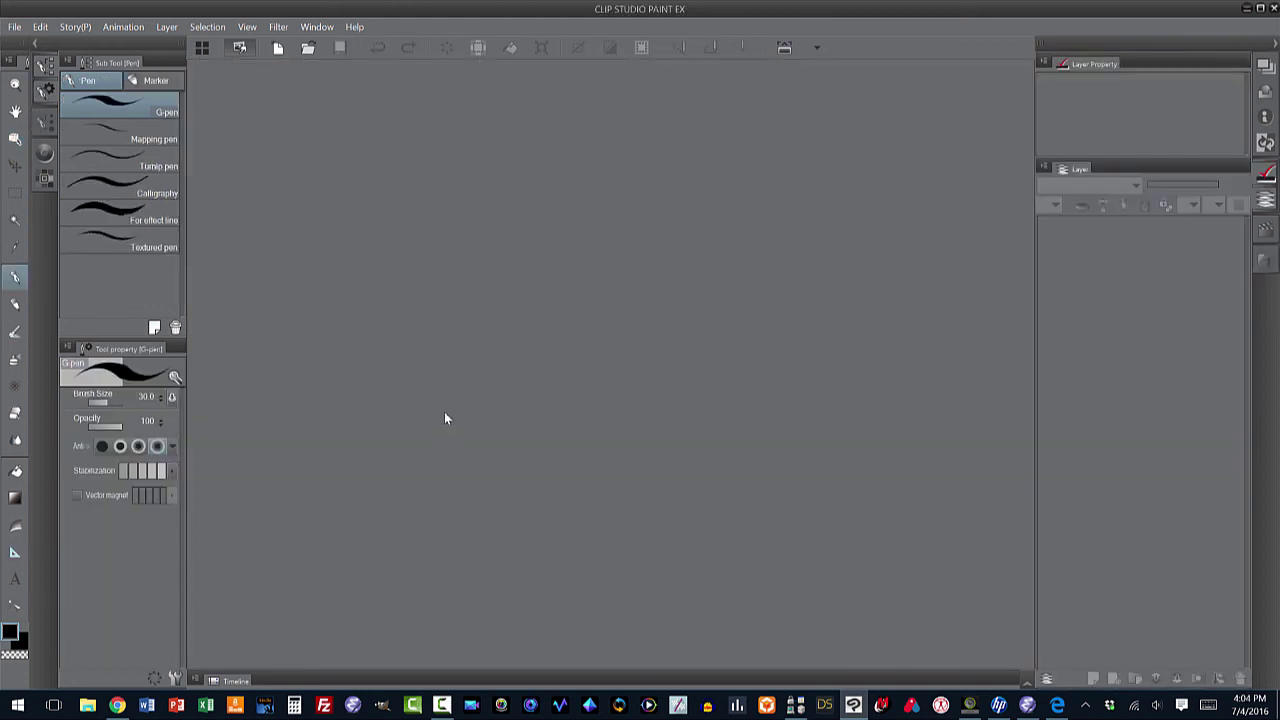
- Create a new 800 x 600 px, 600 dpi canvas and fit it to the window
left_click(16, 30)
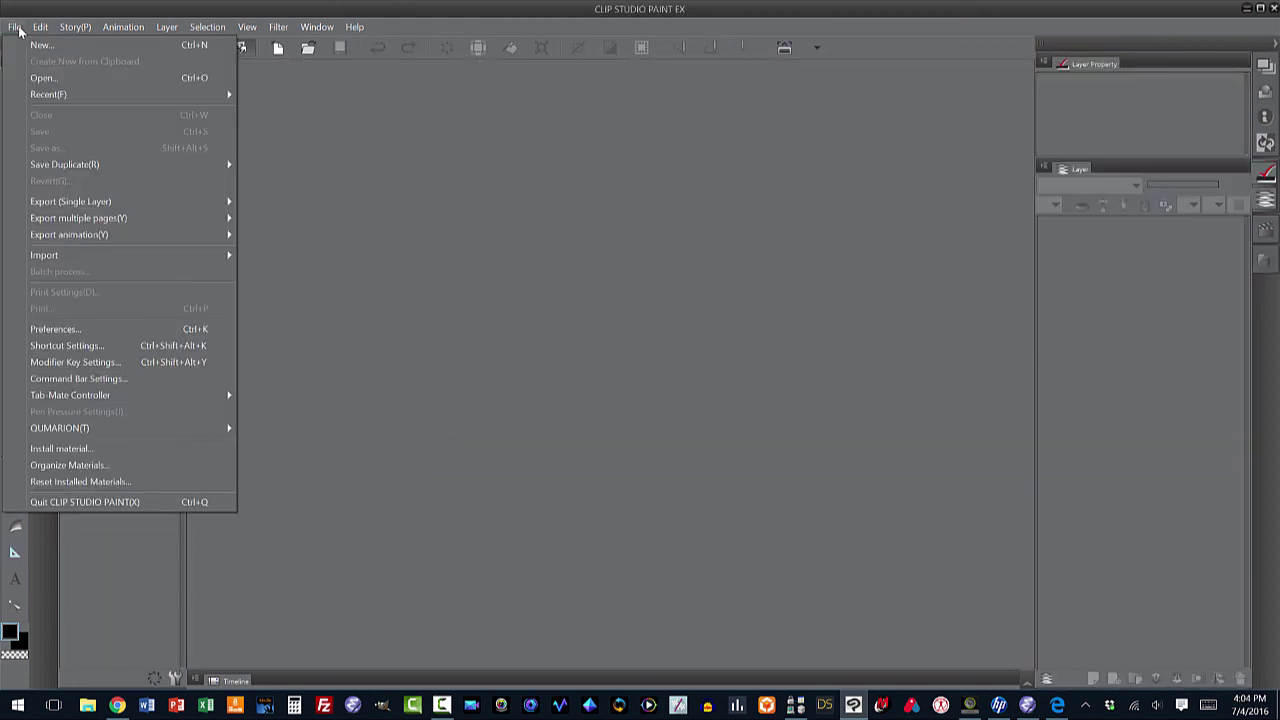
left_click(38, 45)
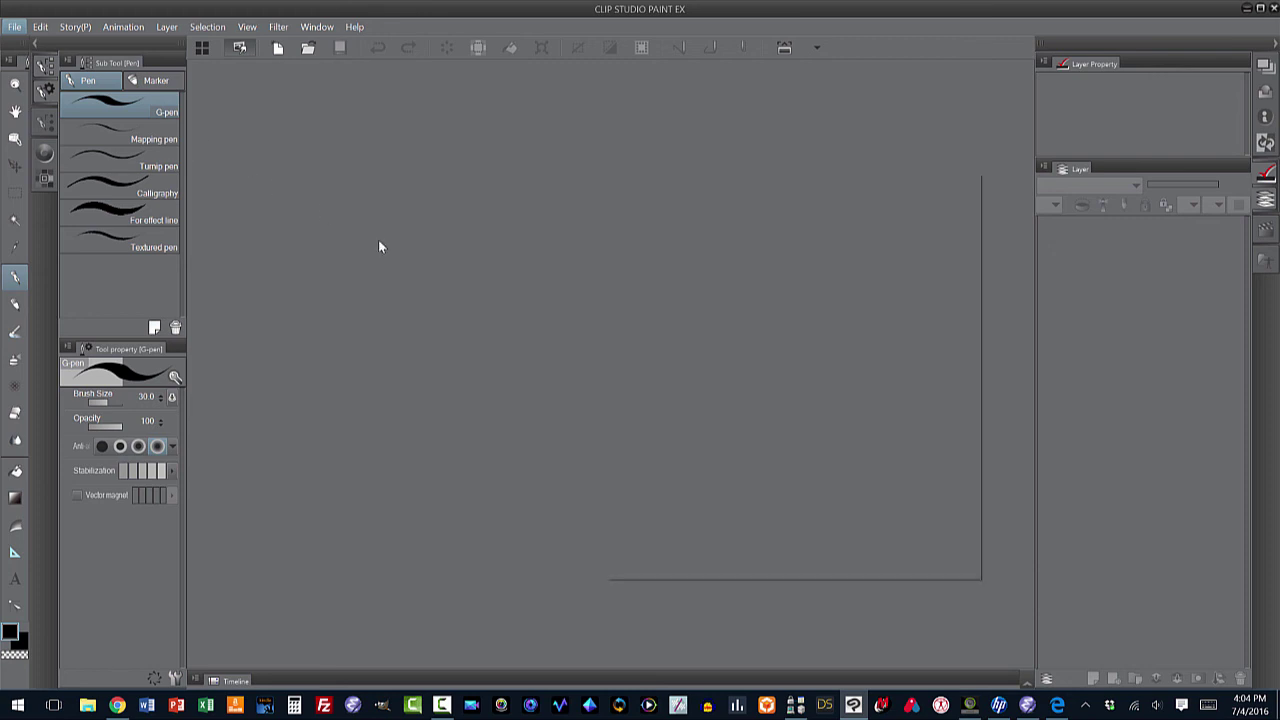
left_click(928, 205)
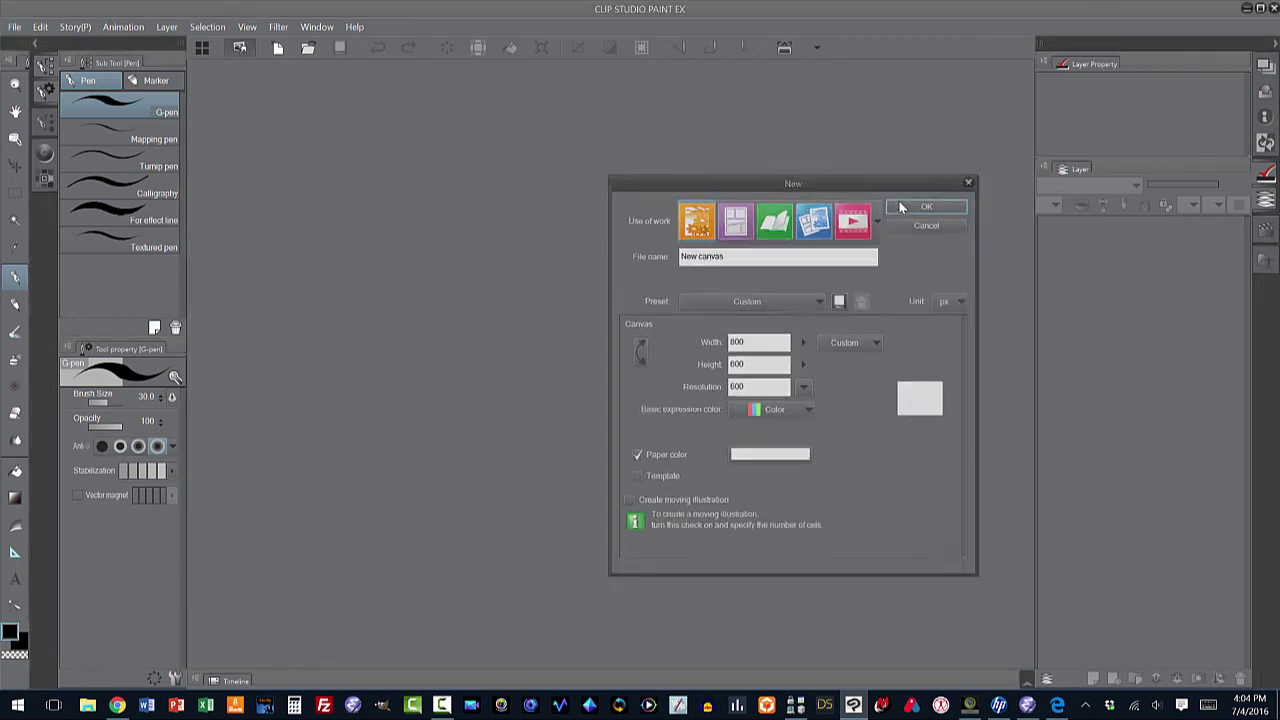
left_click(246, 27)
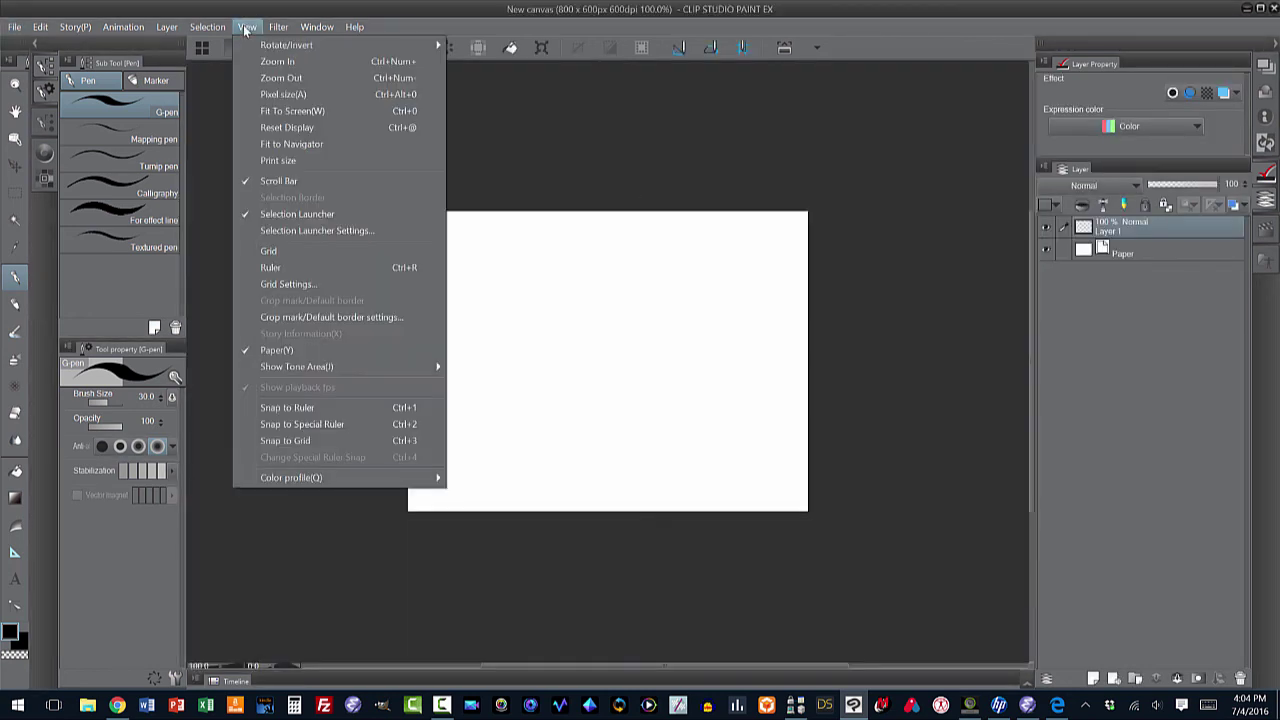
left_click(291, 144)
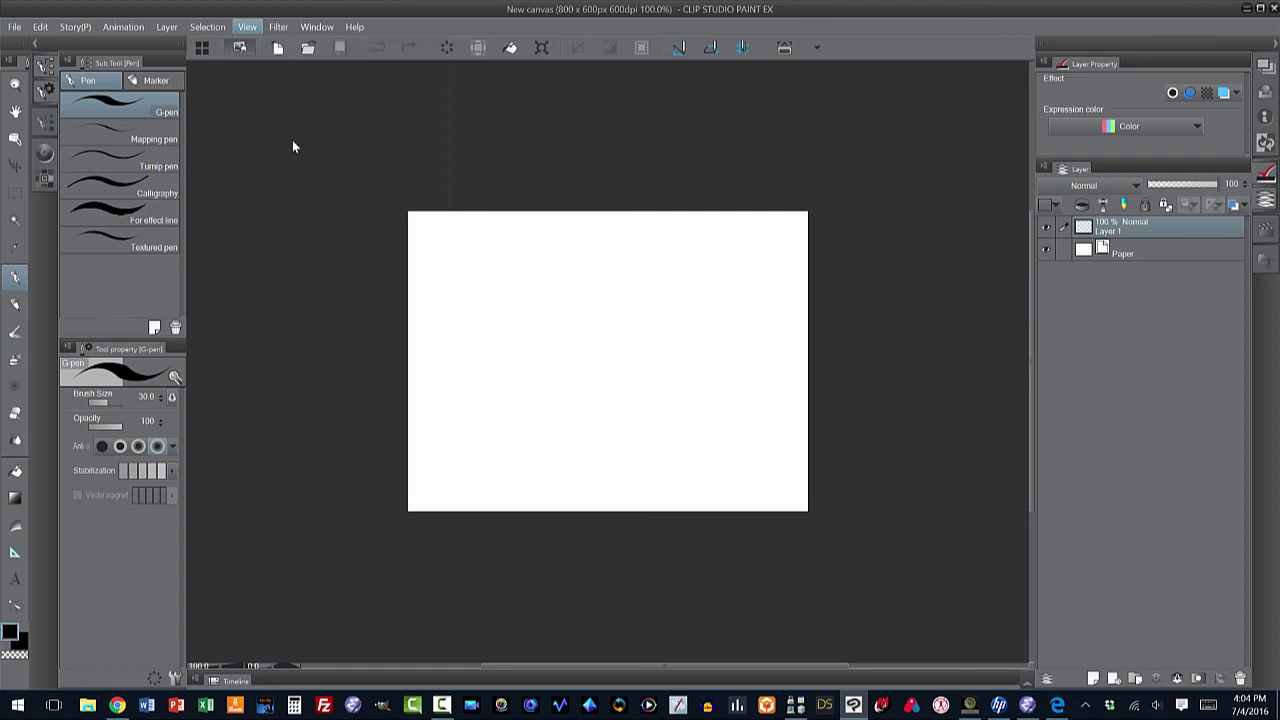
- Drag 3D drawing doll (Male) from Material > 3D > Body type onto the canvas
left_click(1266, 262)
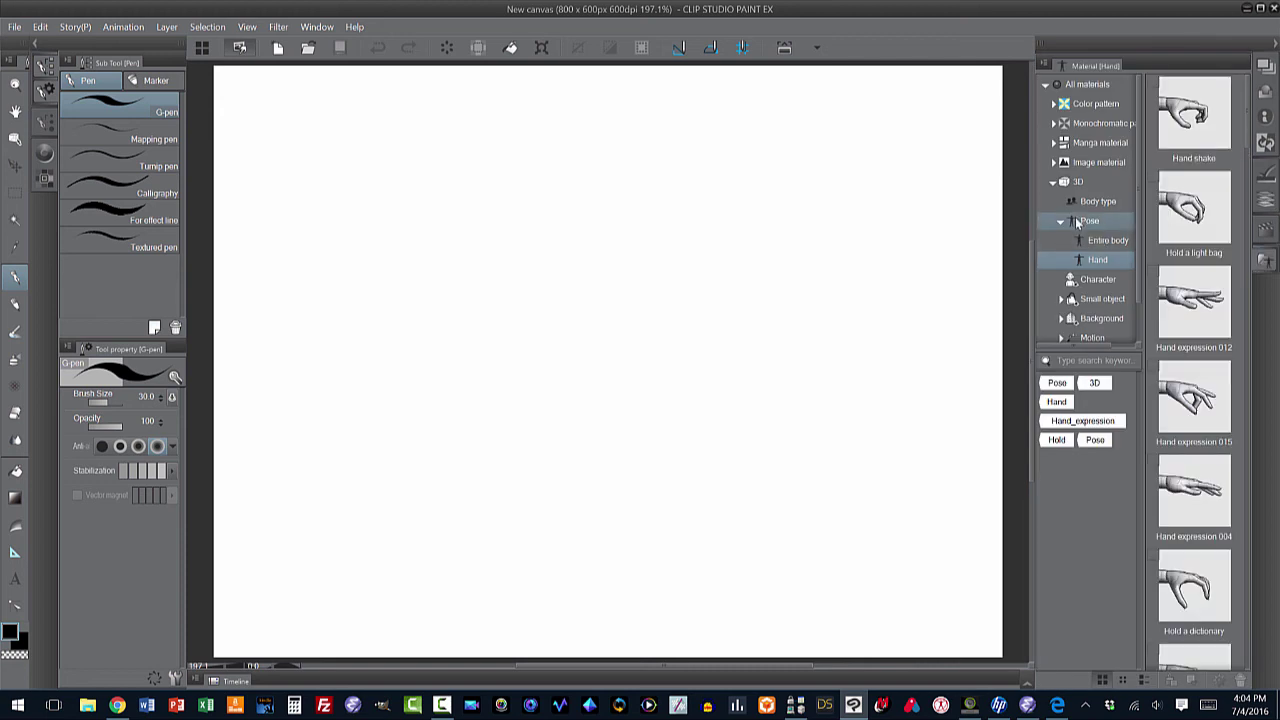
left_click(1090, 203)
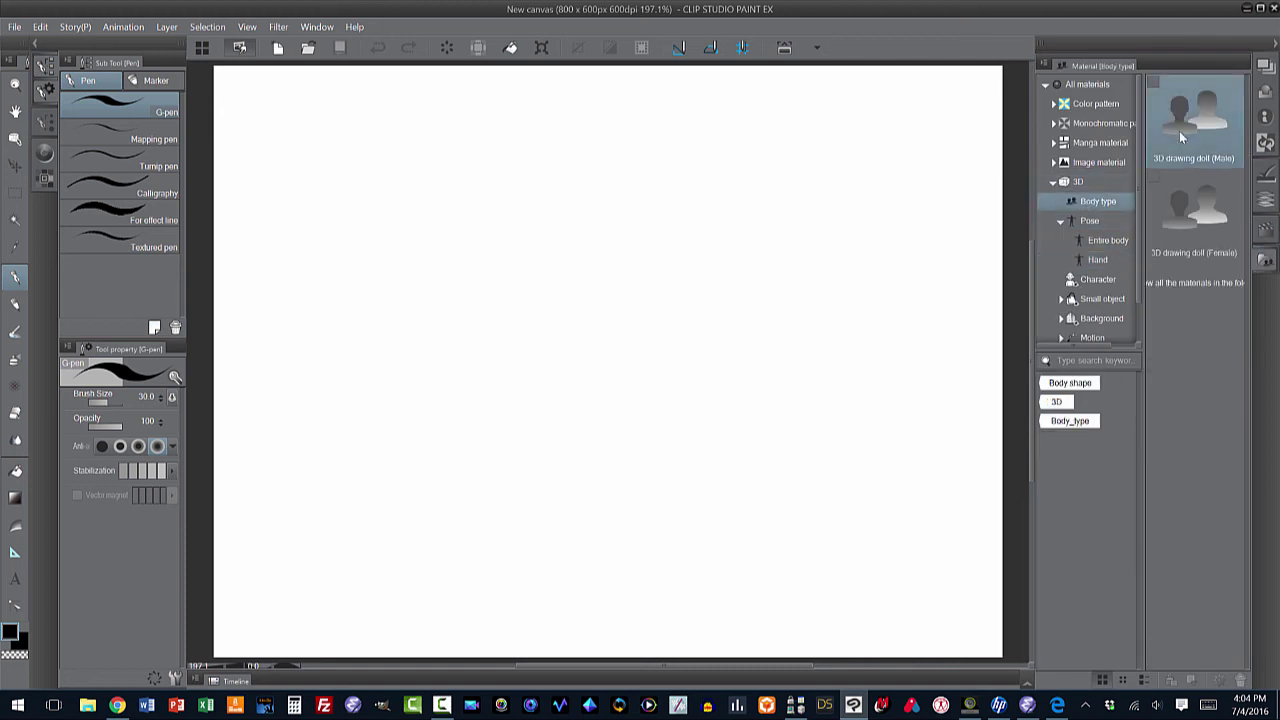
mouse_move(1179, 129)
left_mouse_down()
mouse_move(949, 226)
mouse_move(588, 341)
left_mouse_up()
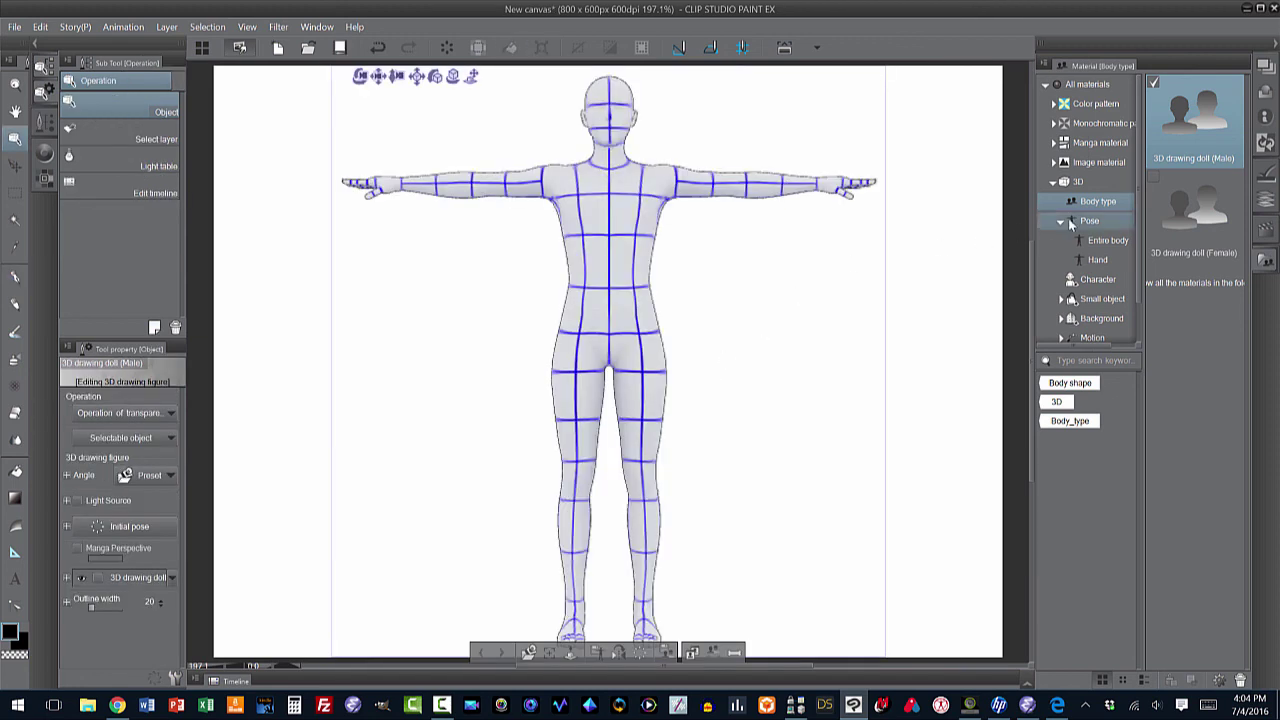
left_click(1079, 222)
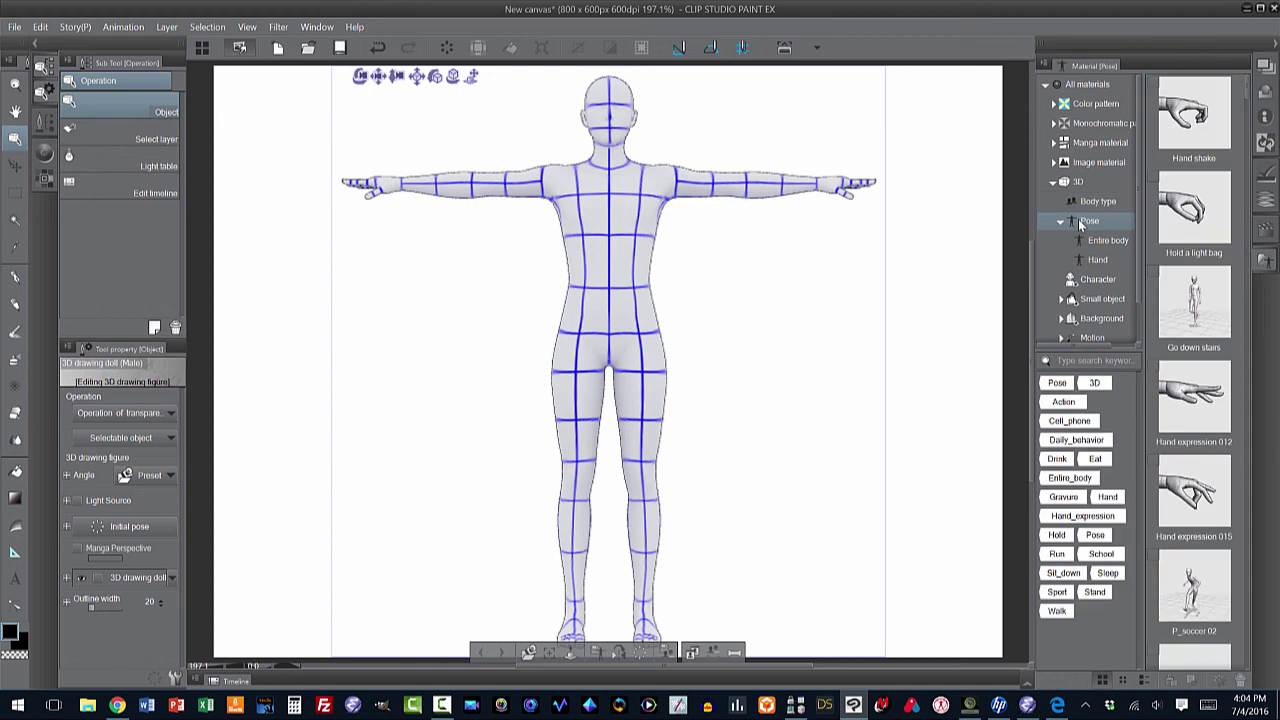
- Apply the Entire body pose 'Seize by collar 01' to the male doll
left_click(1092, 238)
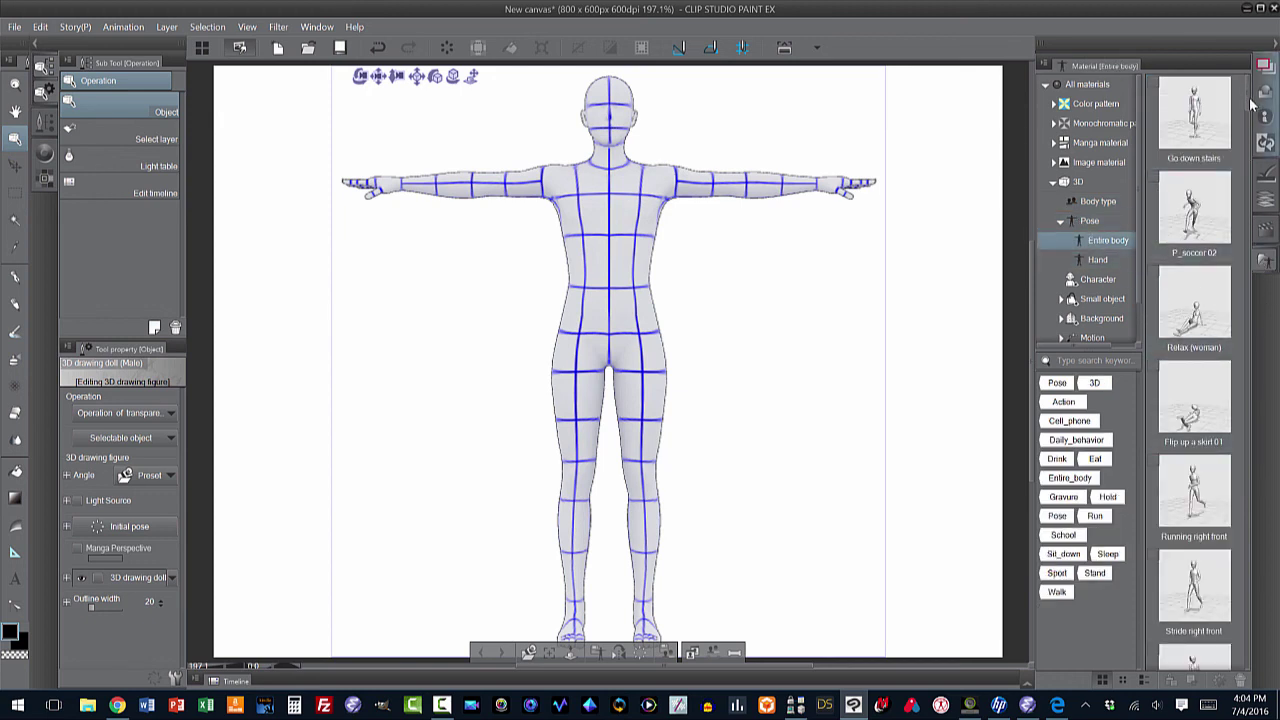
left_click_drag(1248, 97, 1243, 192)
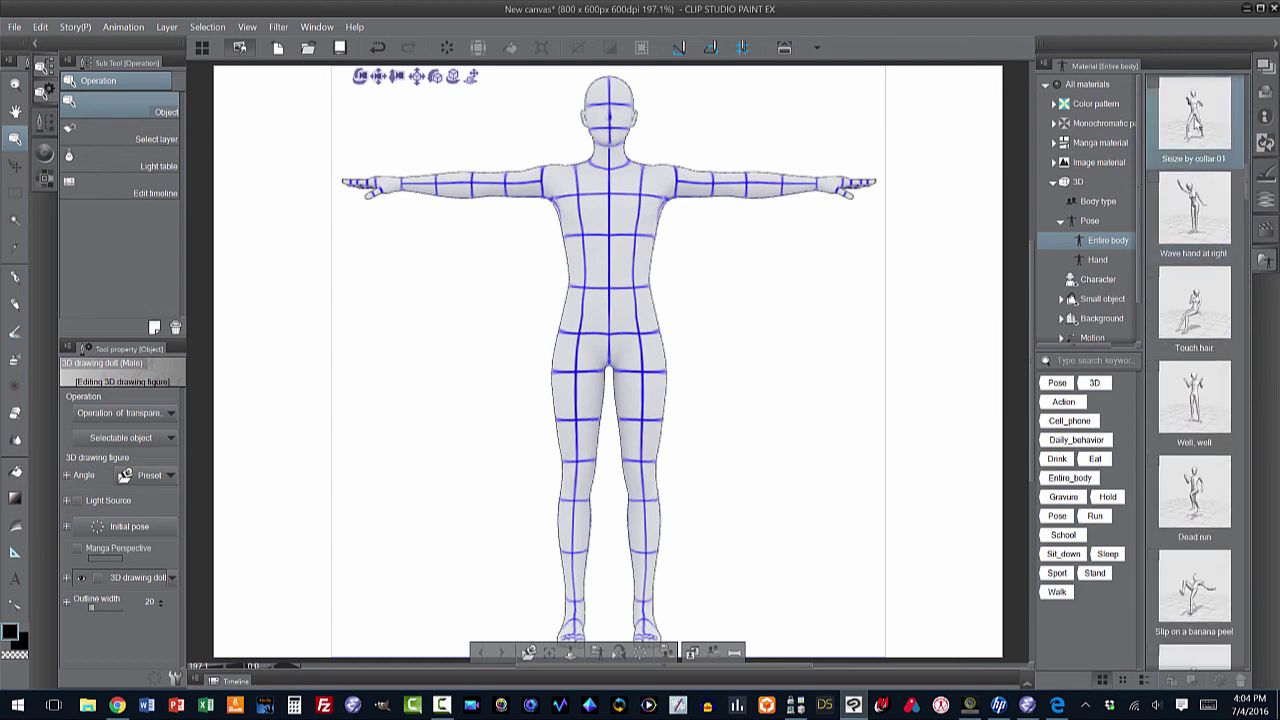
left_click(1188, 127)
left_click_drag(1183, 127, 612, 250)
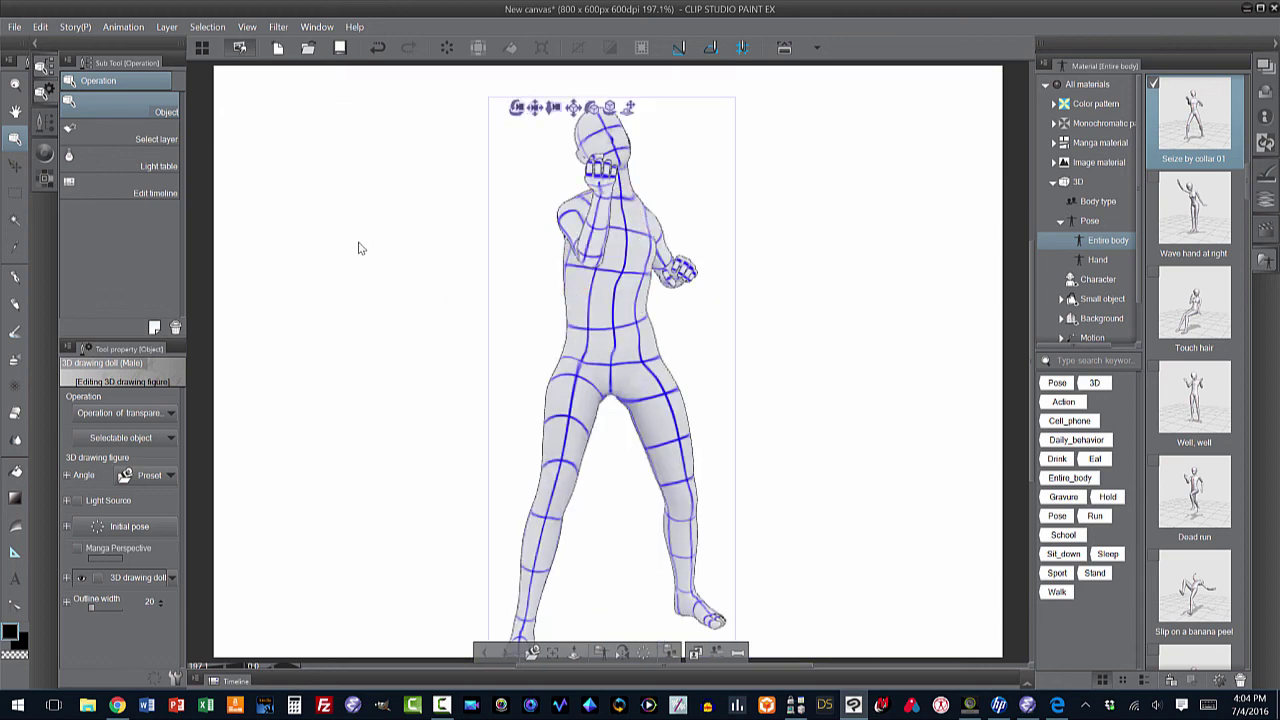
- Orbit the camera to a high, close view of the doll and set Perspective to 30
left_click_drag(365, 274, 396, 352)
left_click_drag(610, 164, 603, 182)
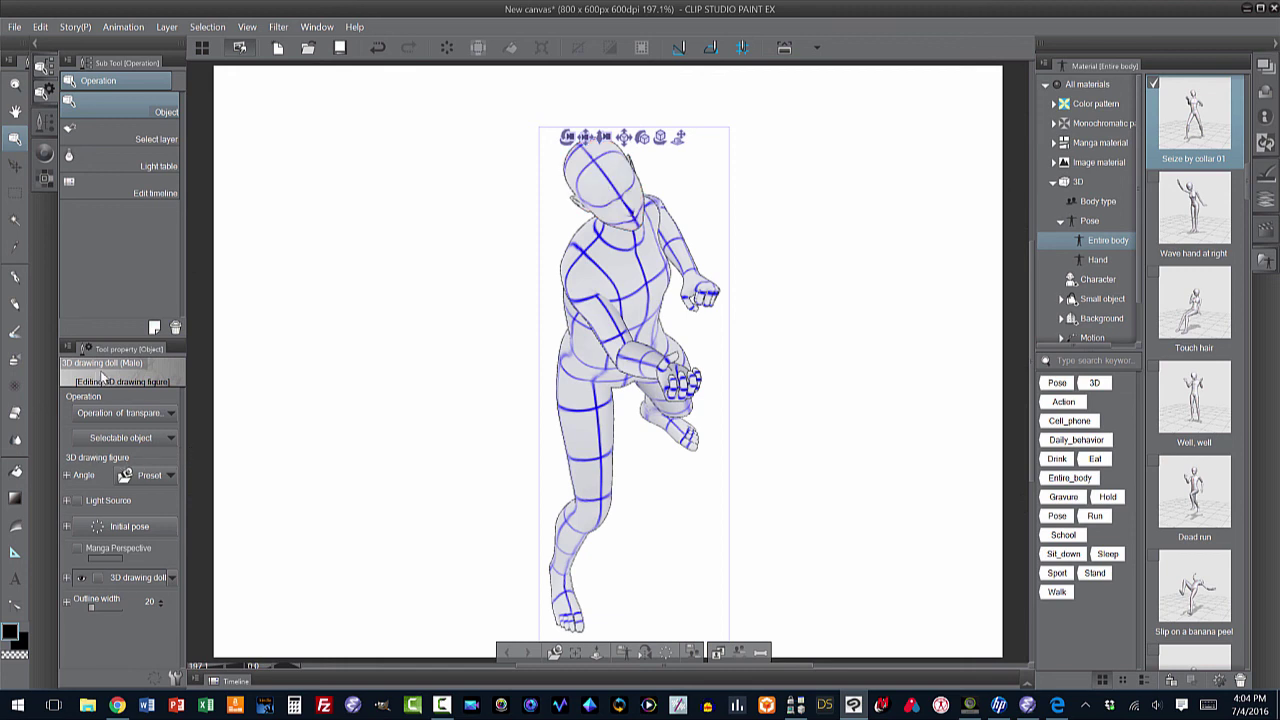
left_click(67, 475)
left_click_drag(90, 497, 99, 495)
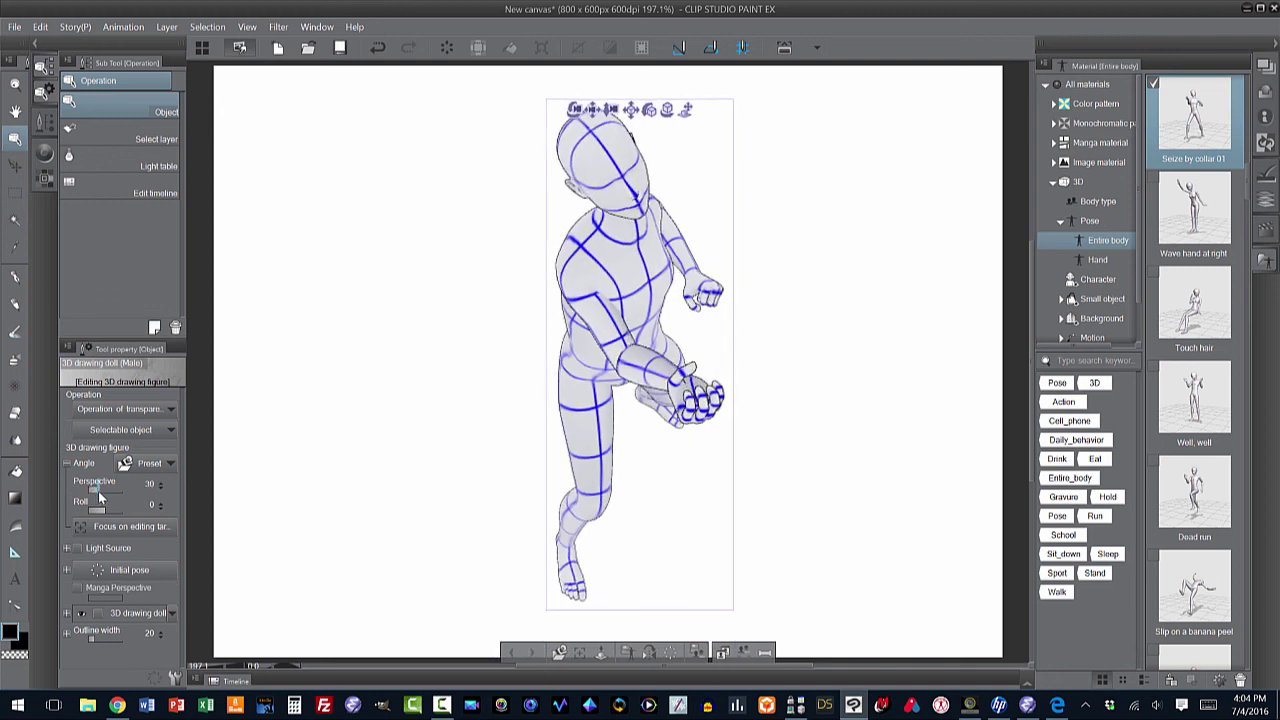
- Enable Light Source in Tool property and expand its light sphere settings
left_click(77, 549)
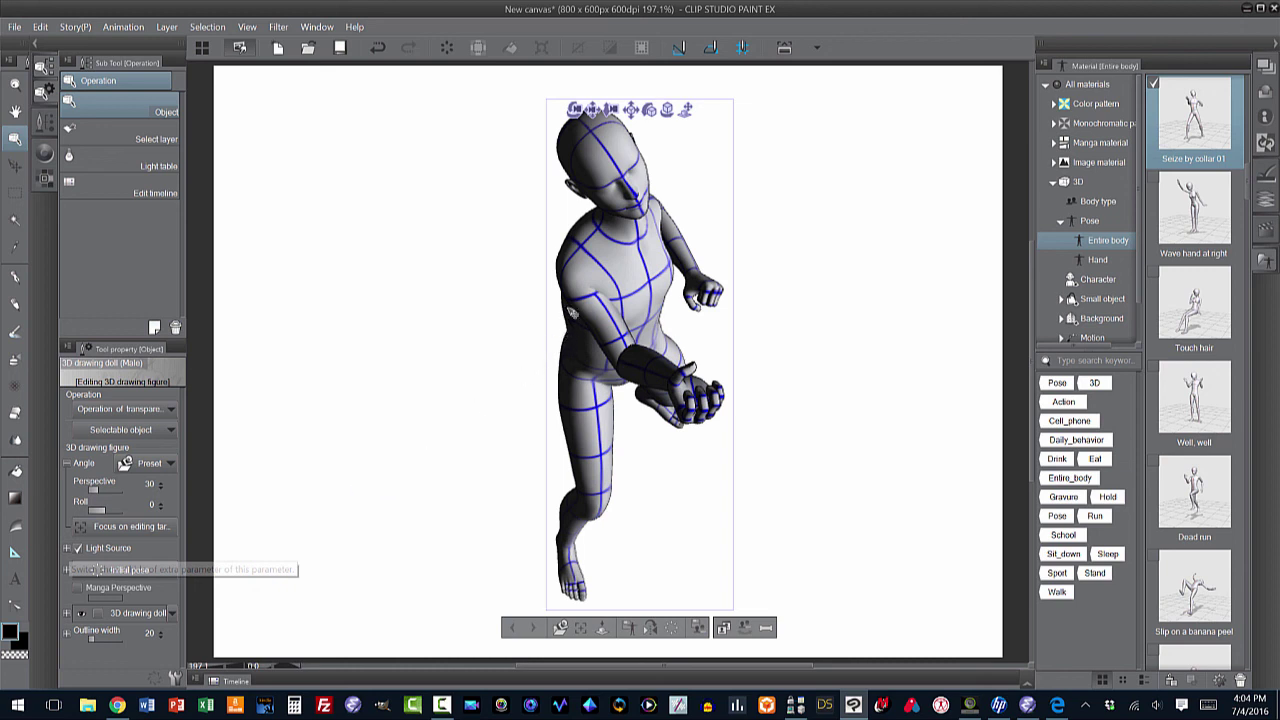
left_click(68, 549)
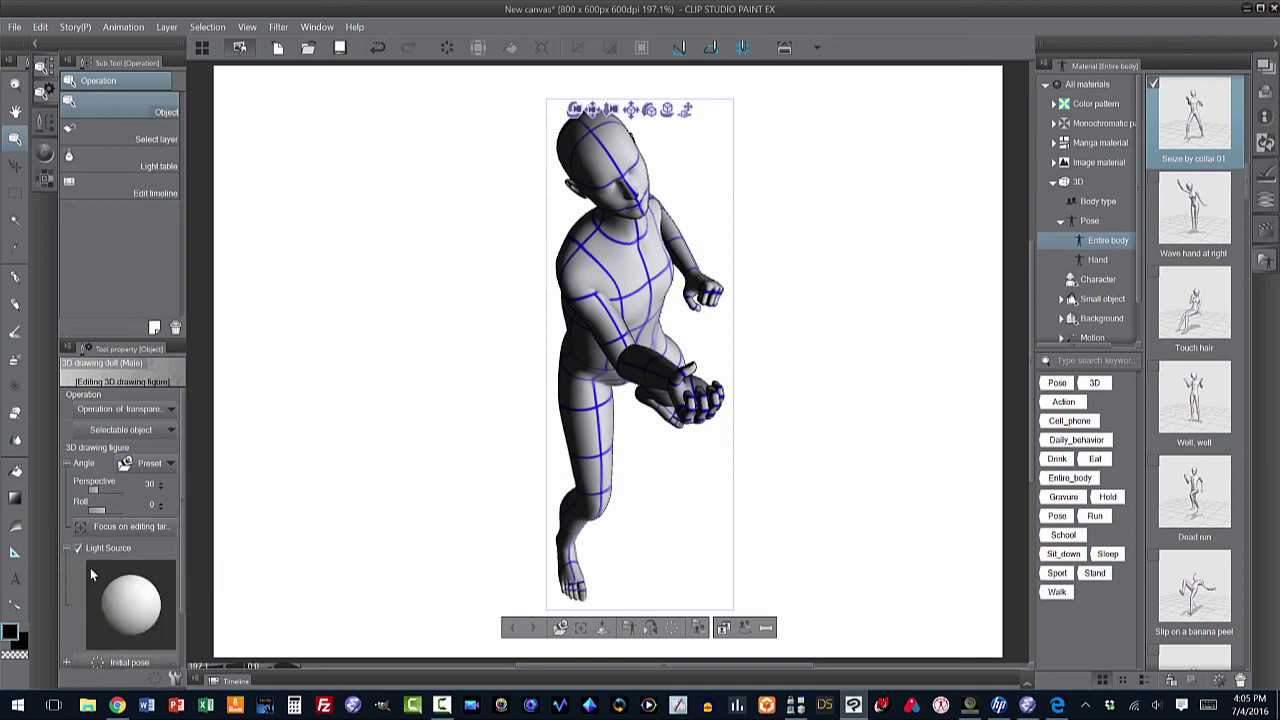